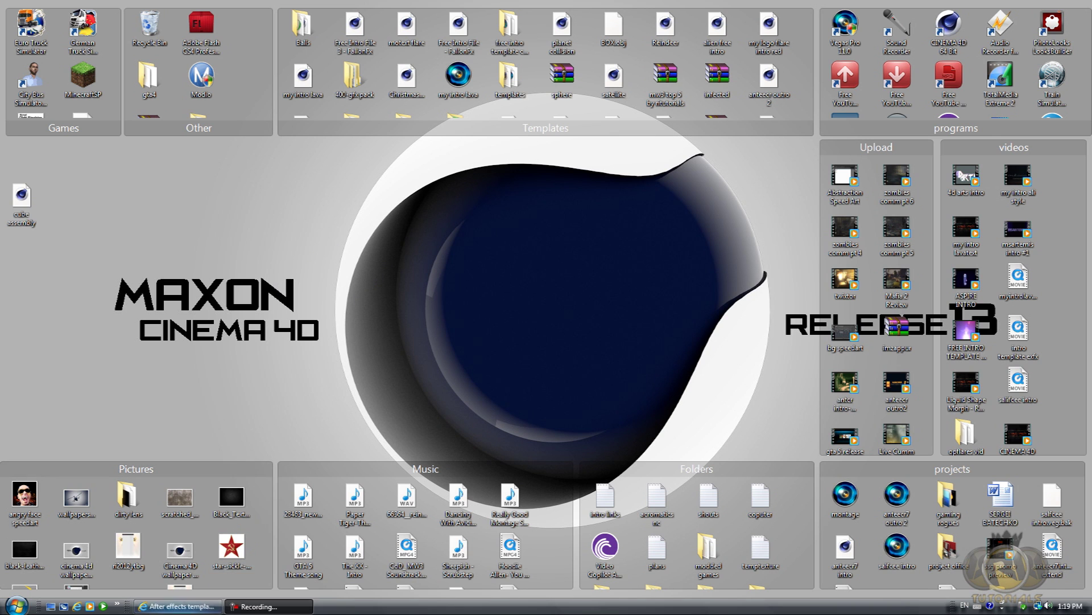
Step: Review the After effects template Cube assembly video in the browser, pausing on the scattered and assembled cubes as reference
left_click(176, 605)
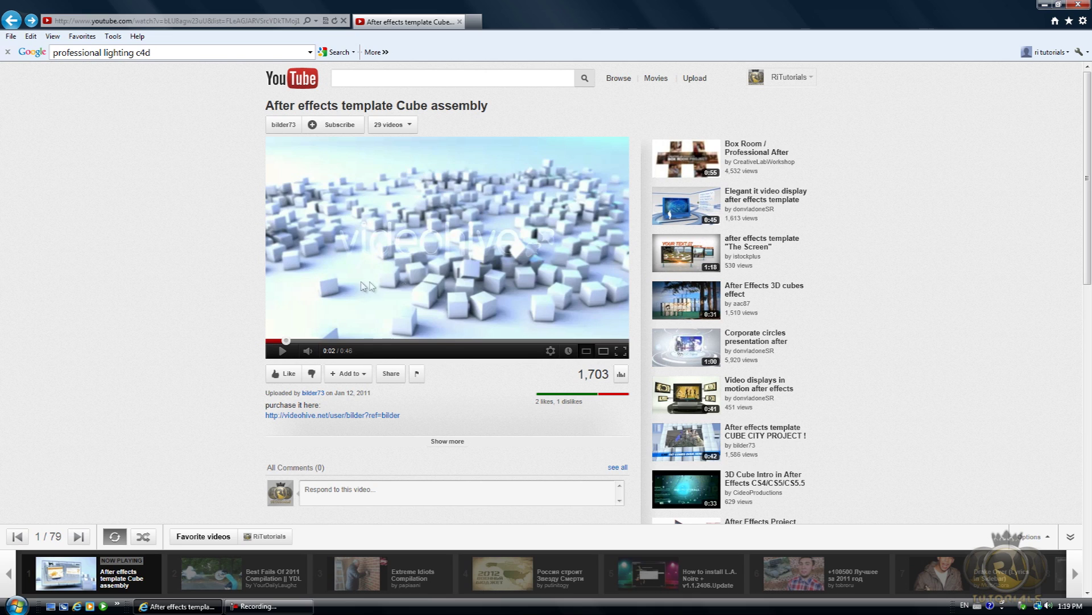
left_click(503, 204)
left_click(503, 206)
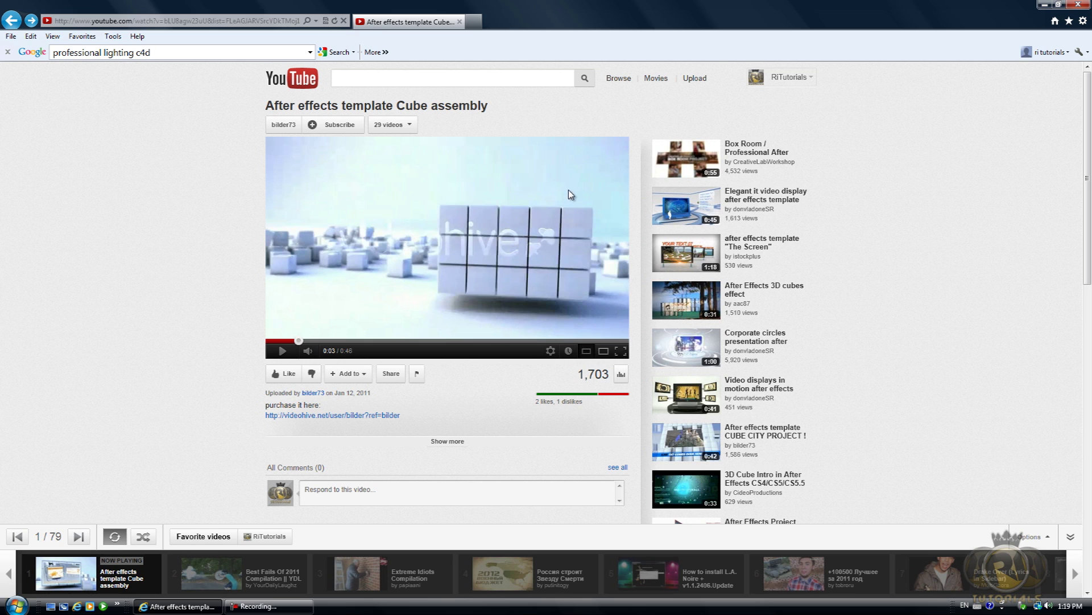
left_click(455, 192)
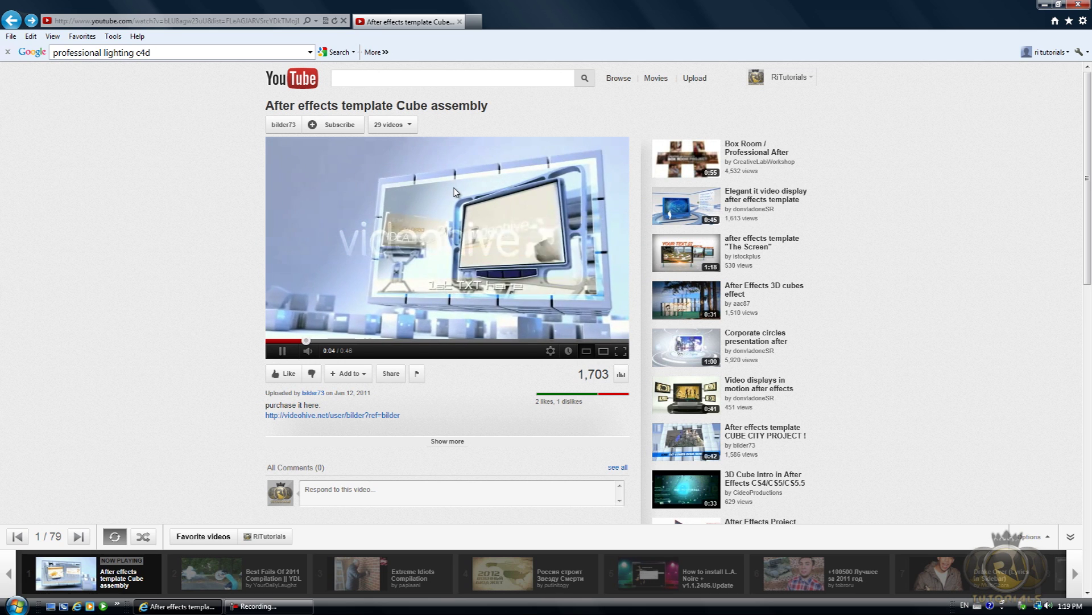
left_click(412, 193)
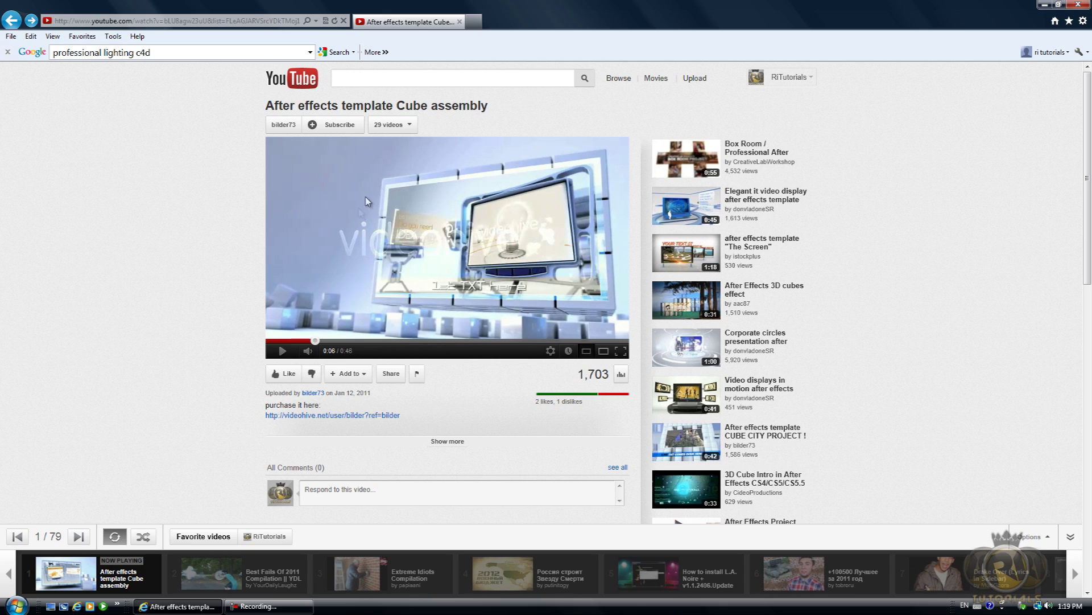
left_click(496, 227)
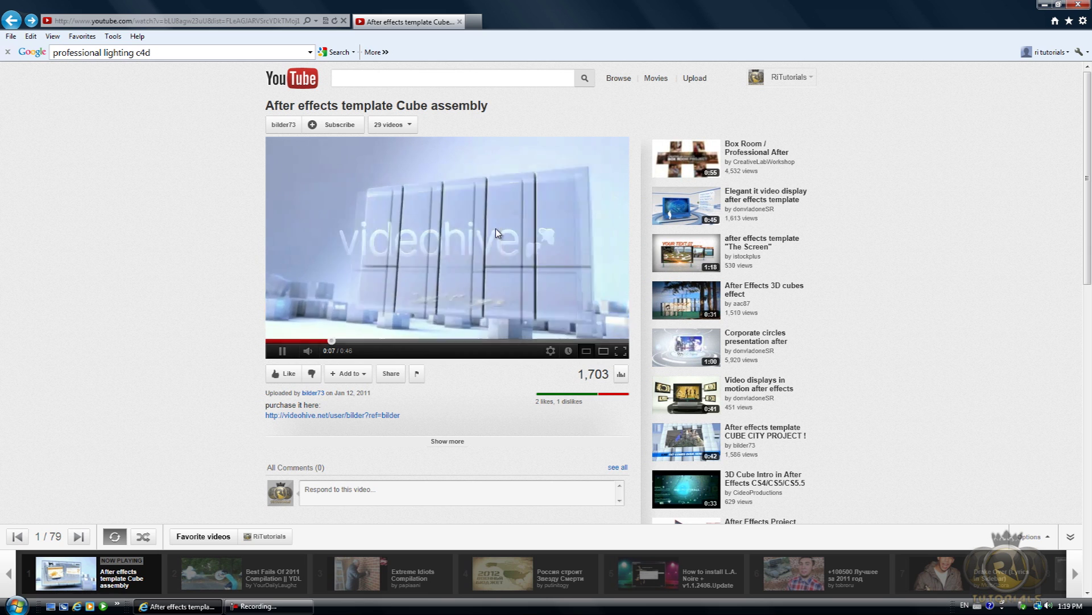
left_click(496, 228)
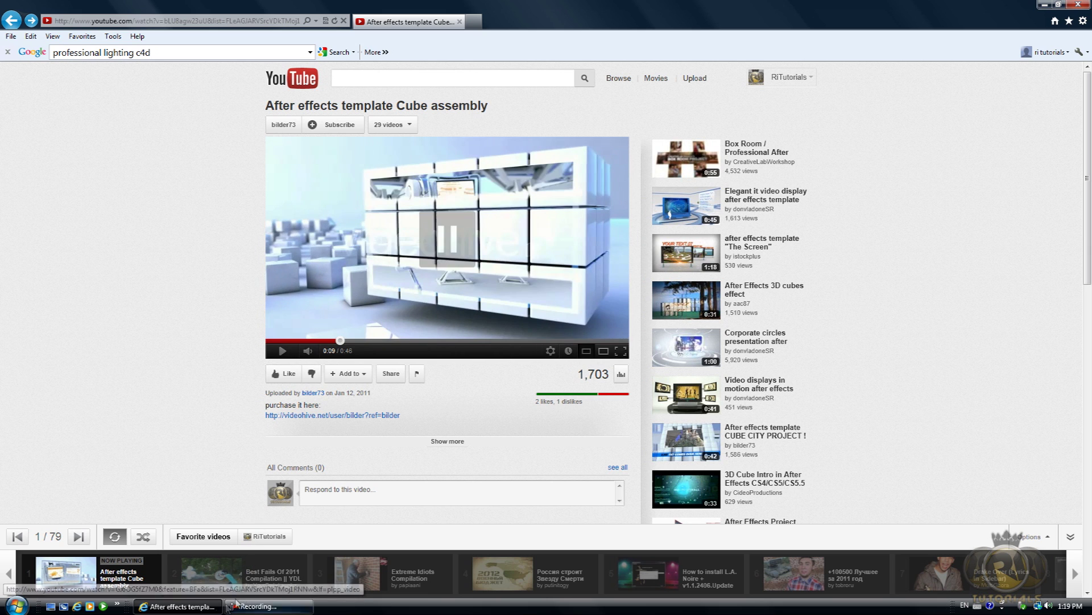
Step: Open the cube assembly project from the desktop in CINEMA 4D and return the animation to its first frame
left_click(51, 606)
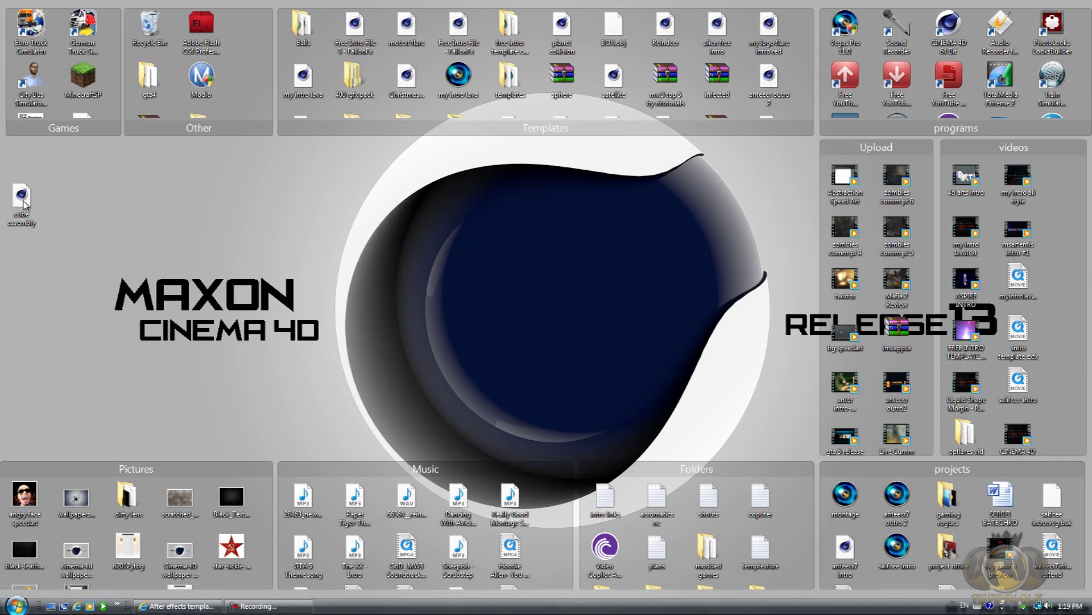
left_click(24, 200)
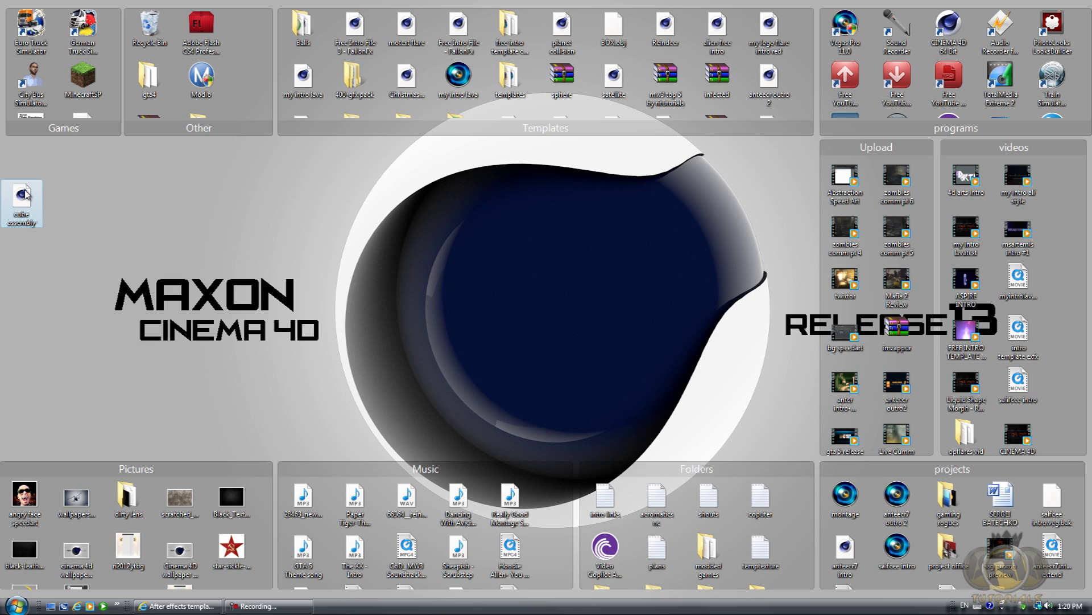
double_click(23, 196)
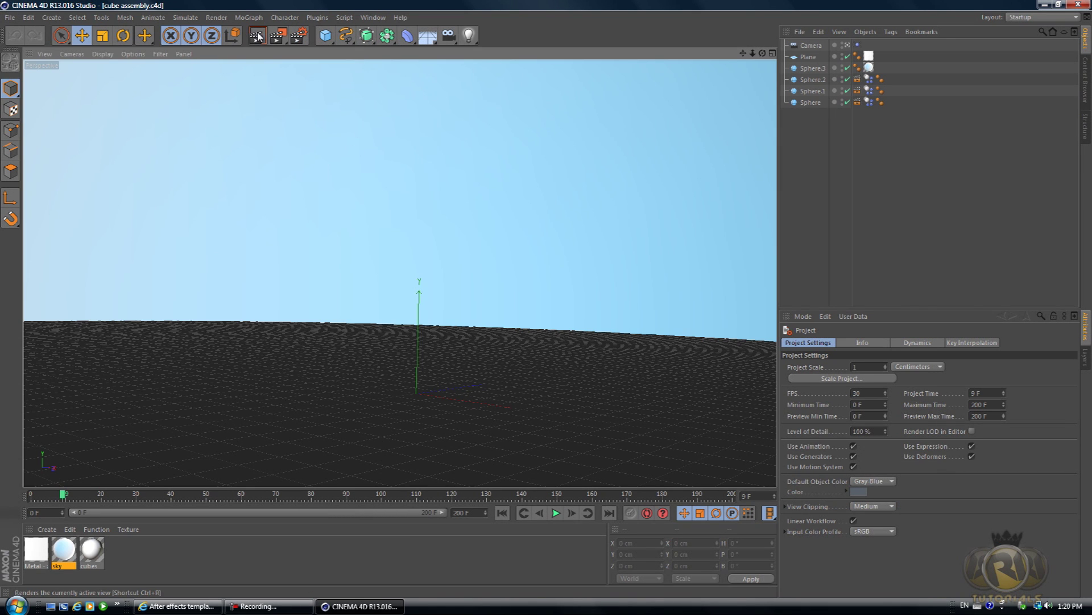
left_click_drag(762, 52, 543, 299)
left_click(503, 514)
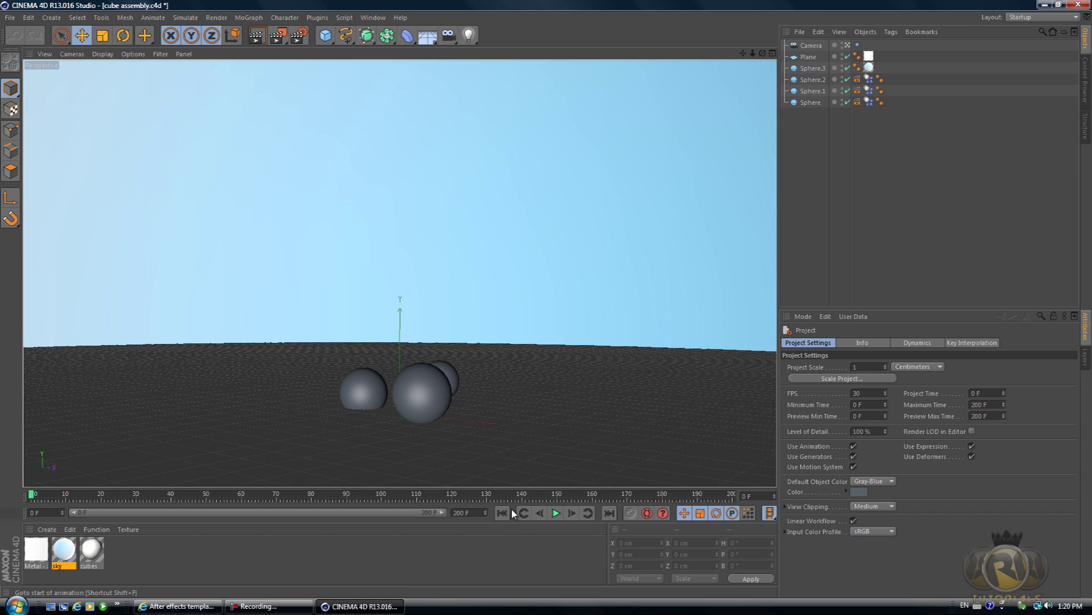
Step: Disable DOF Map Front Blur, DOF Map Rear Blur and Far Clipping for the camera
left_click(814, 46)
left_click(962, 344)
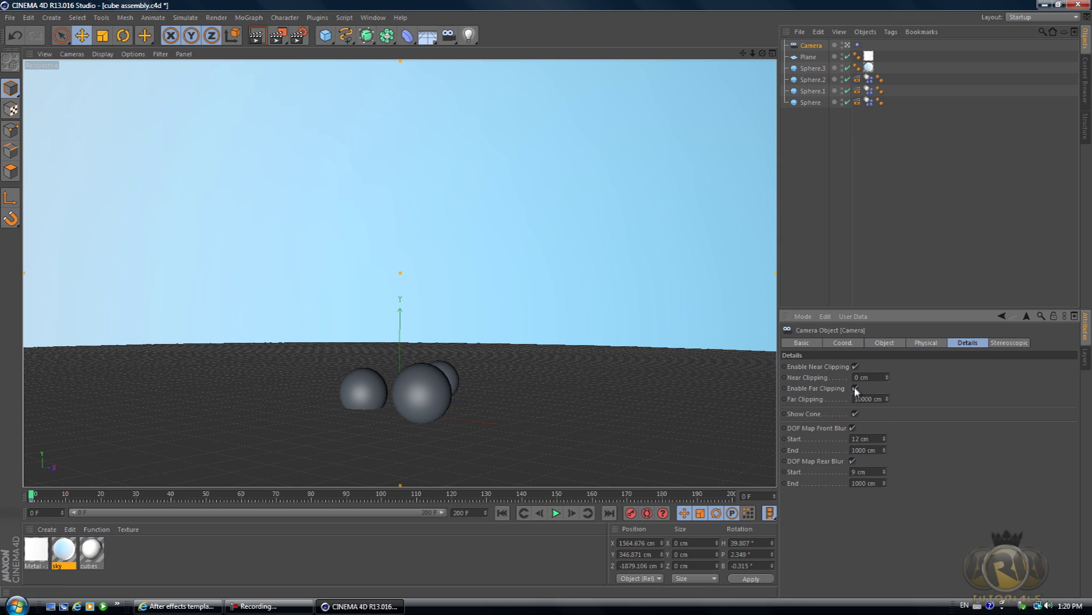
left_click(852, 429)
left_click(853, 460)
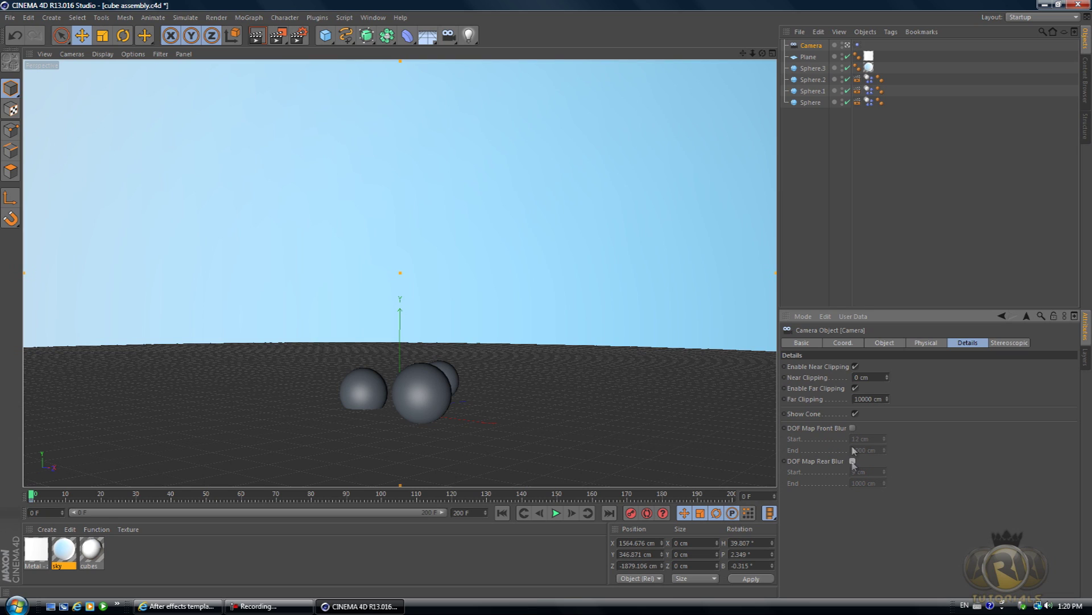
left_click(855, 388)
Step: Set the renderer to Standard in the render settings and save the project
left_click(301, 36)
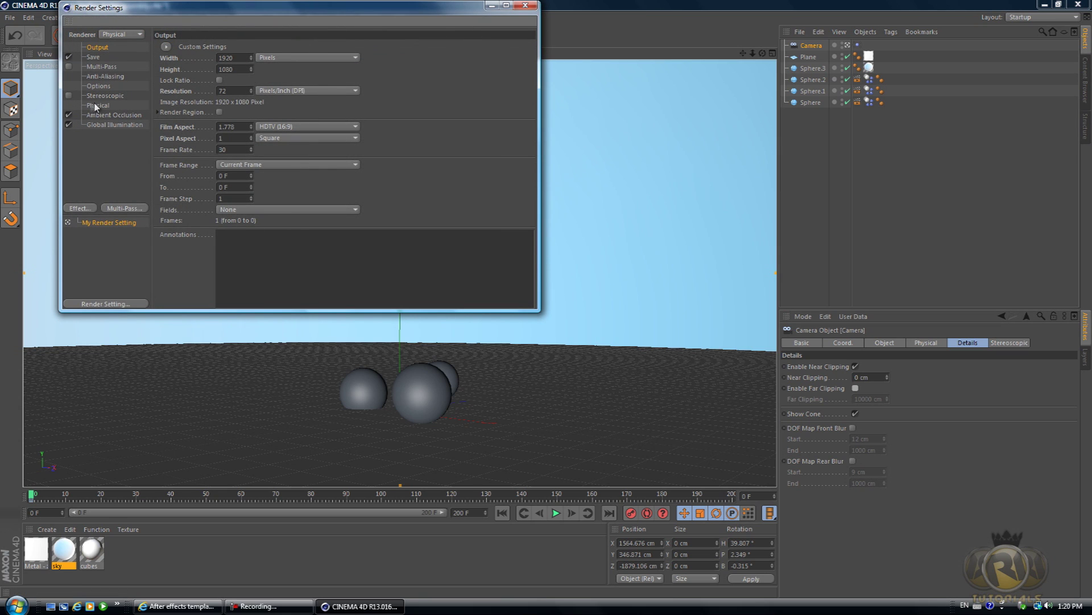
left_click(97, 106)
left_click(115, 37)
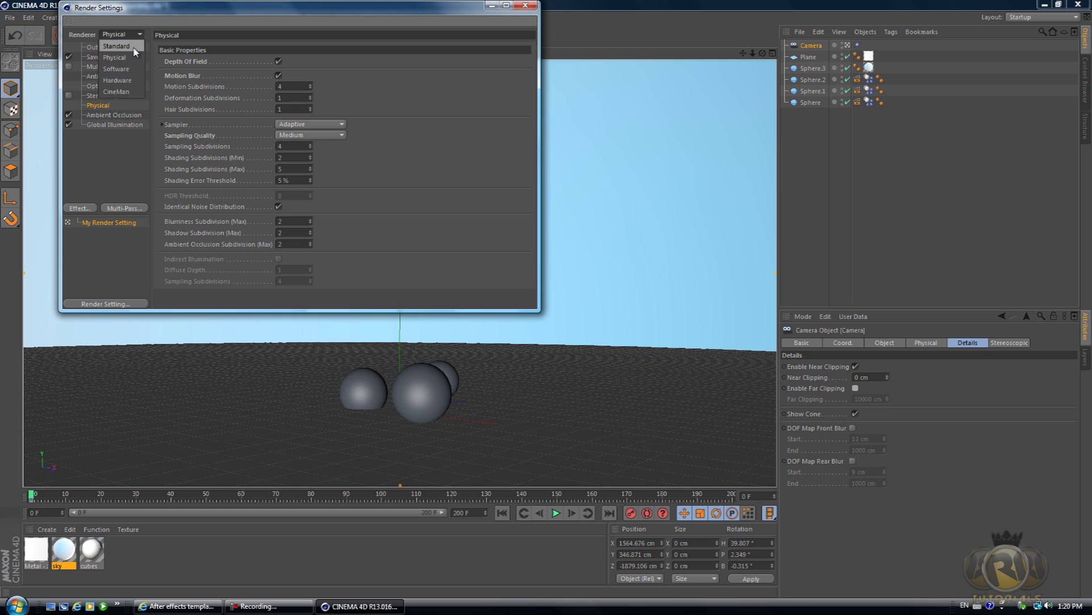
left_click(133, 46)
left_click(519, 7)
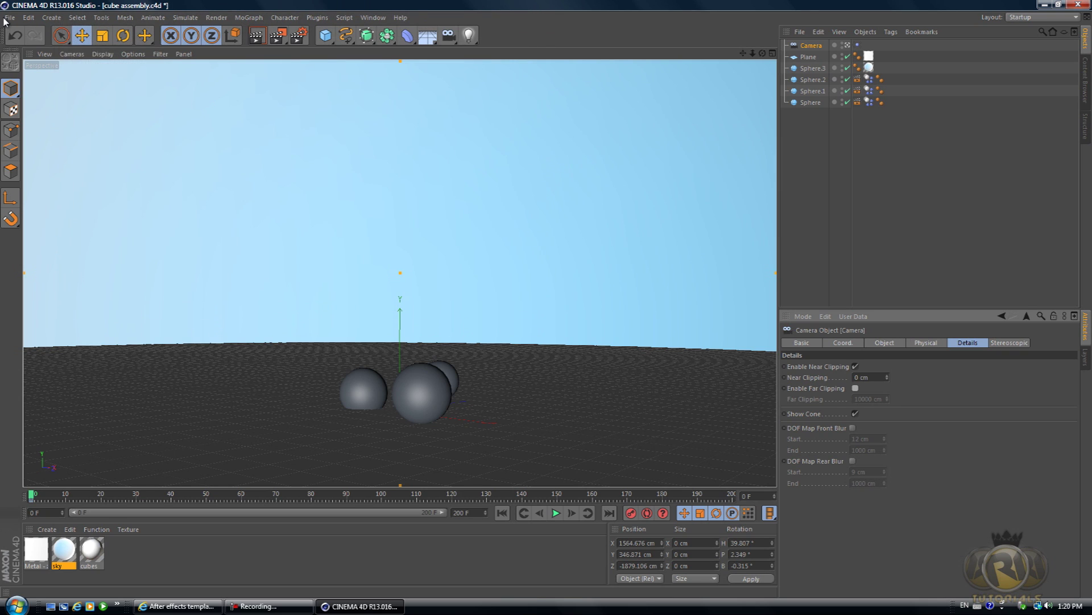
left_click(10, 17)
left_click(38, 113)
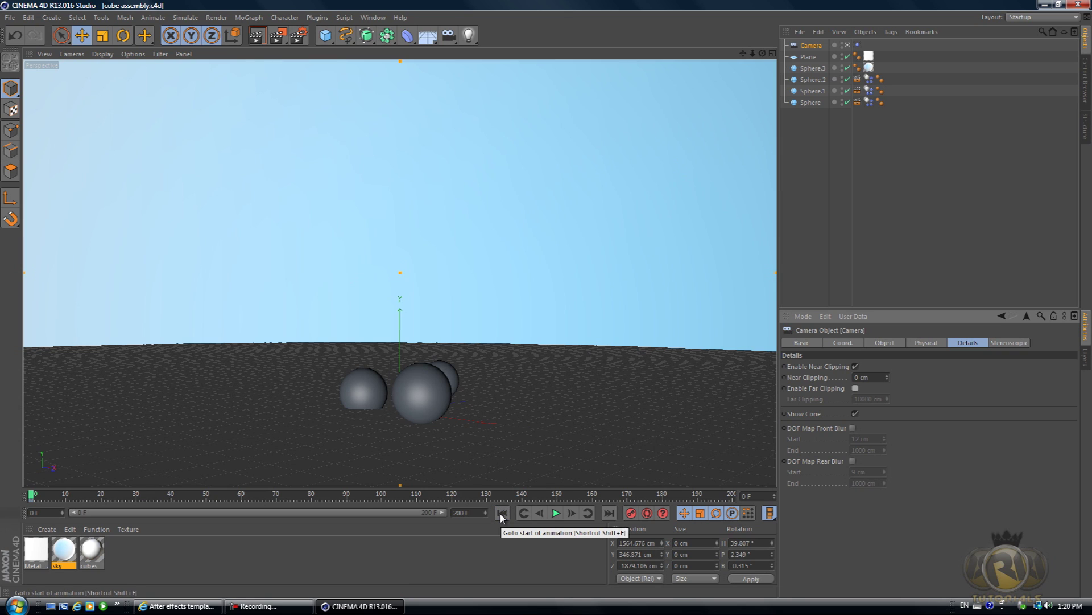
Step: Delete the three grey spheres standing on the floor plane and save the project
left_click(422, 385)
key("Delete")
left_click(449, 377)
key("Delete")
left_click(365, 393)
key("Delete")
left_click(9, 16)
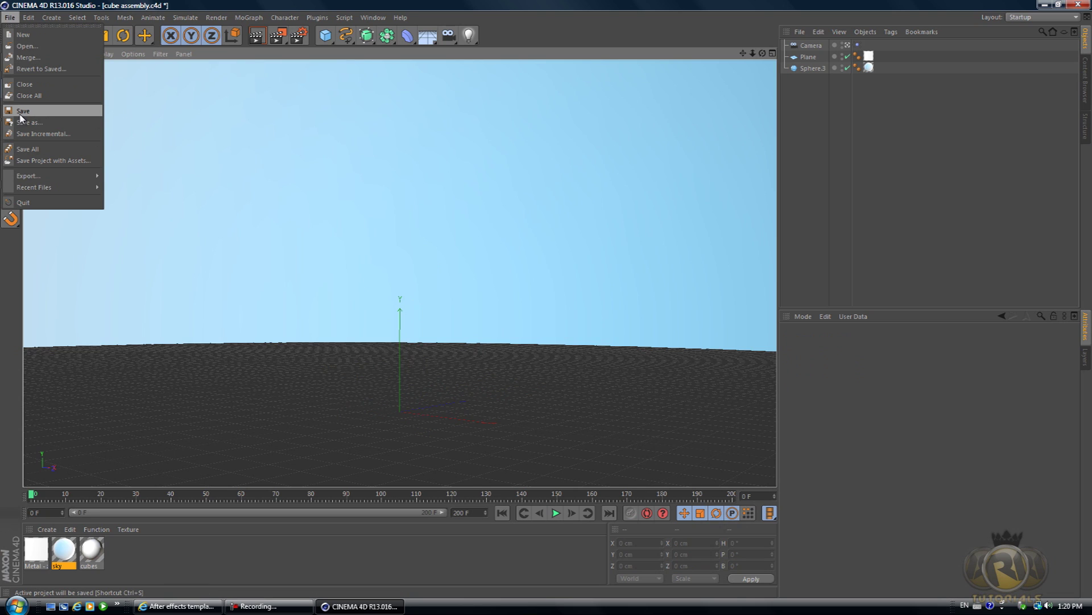
left_click(23, 111)
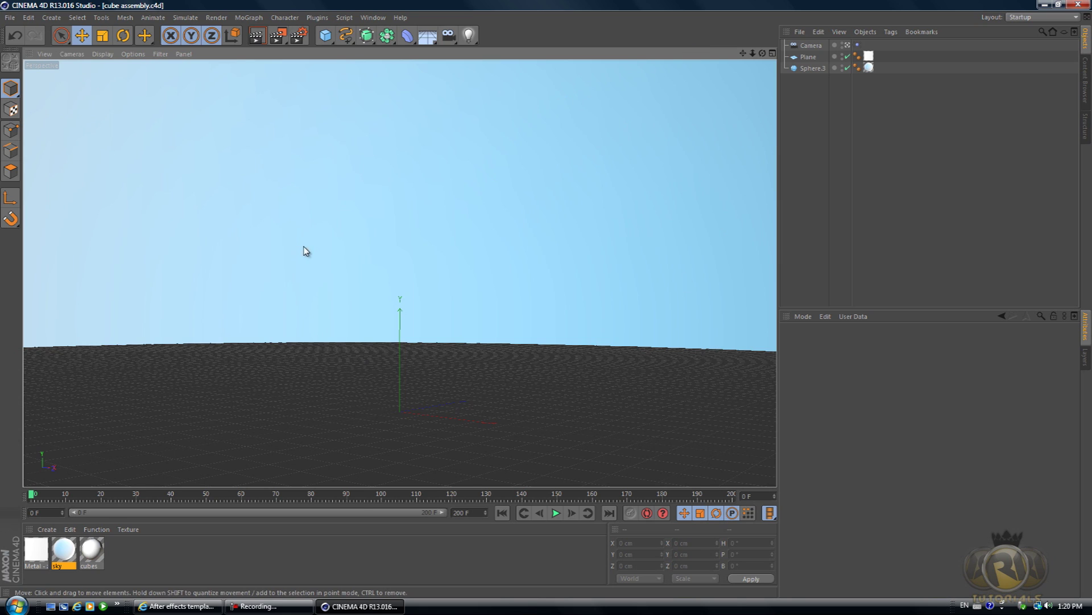
Step: Add a Collider Body simulation tag to the floor plane
left_click_drag(763, 53, 548, 307)
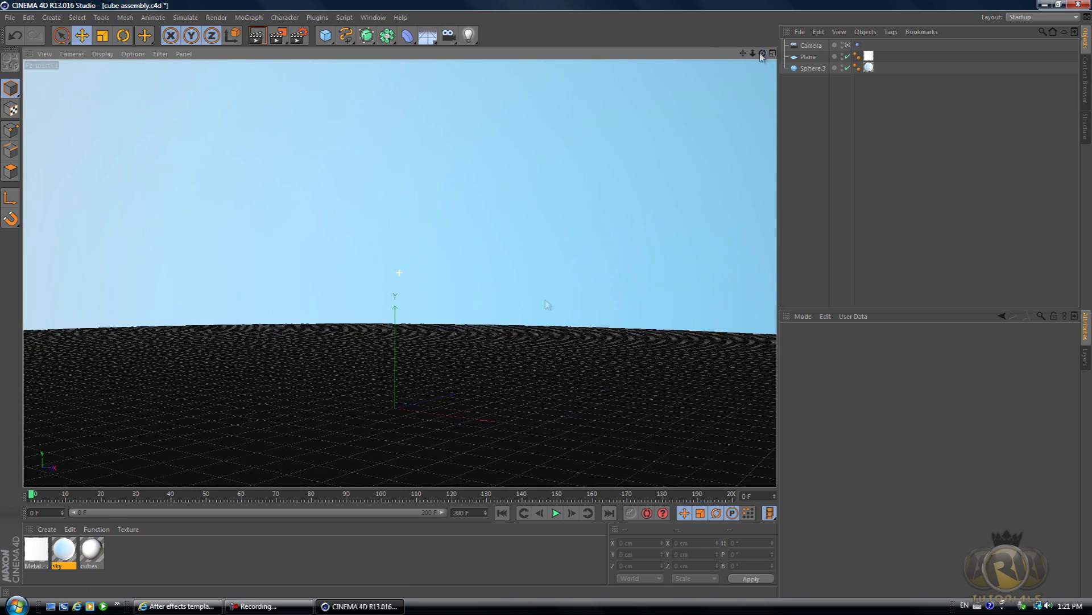
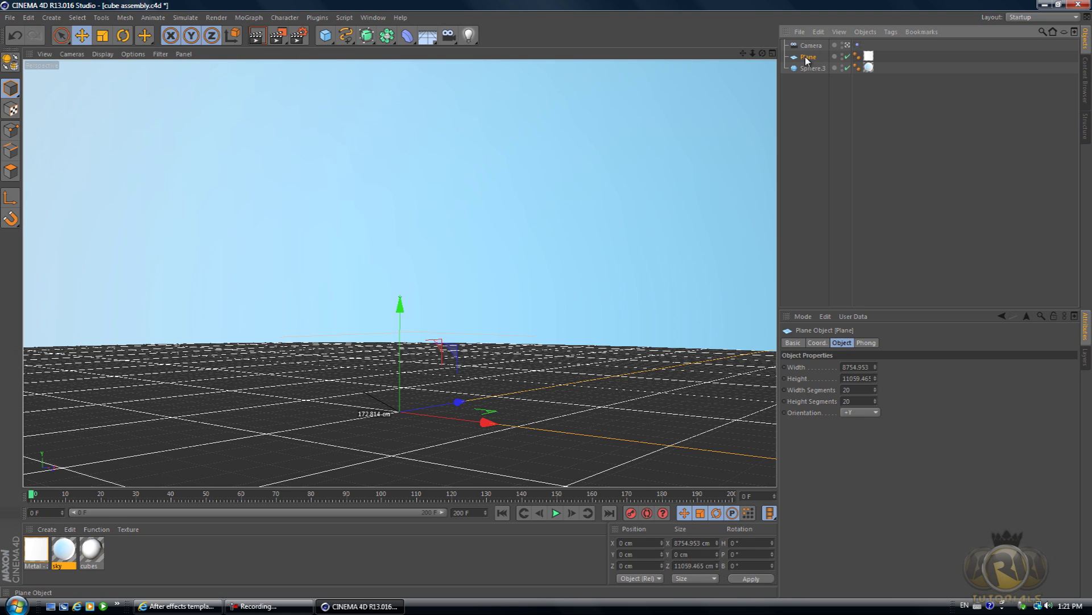
right_click(810, 58)
mouse_move(849, 67)
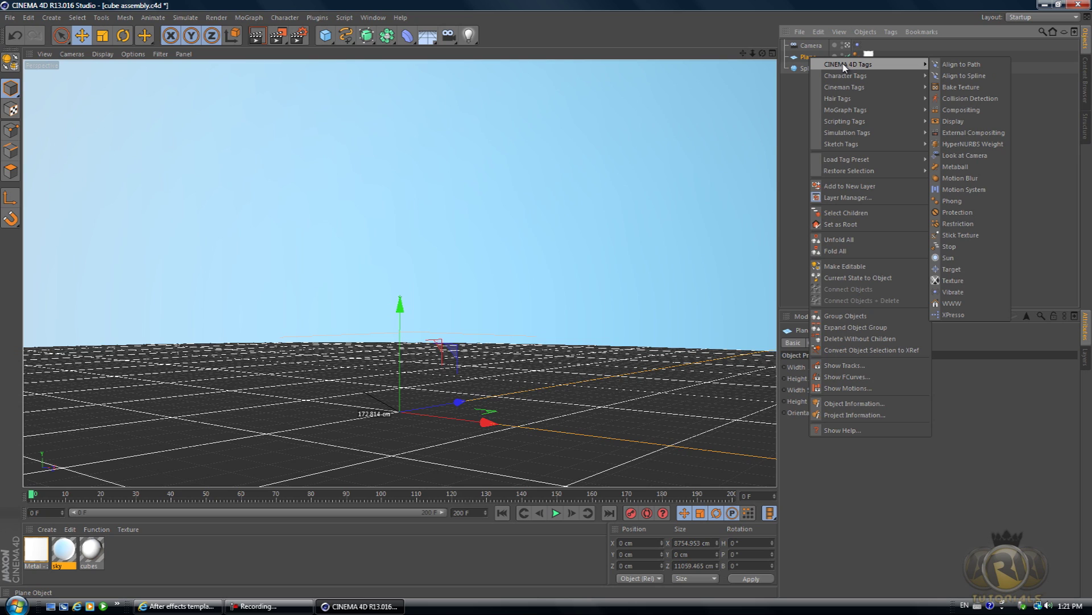
mouse_move(854, 133)
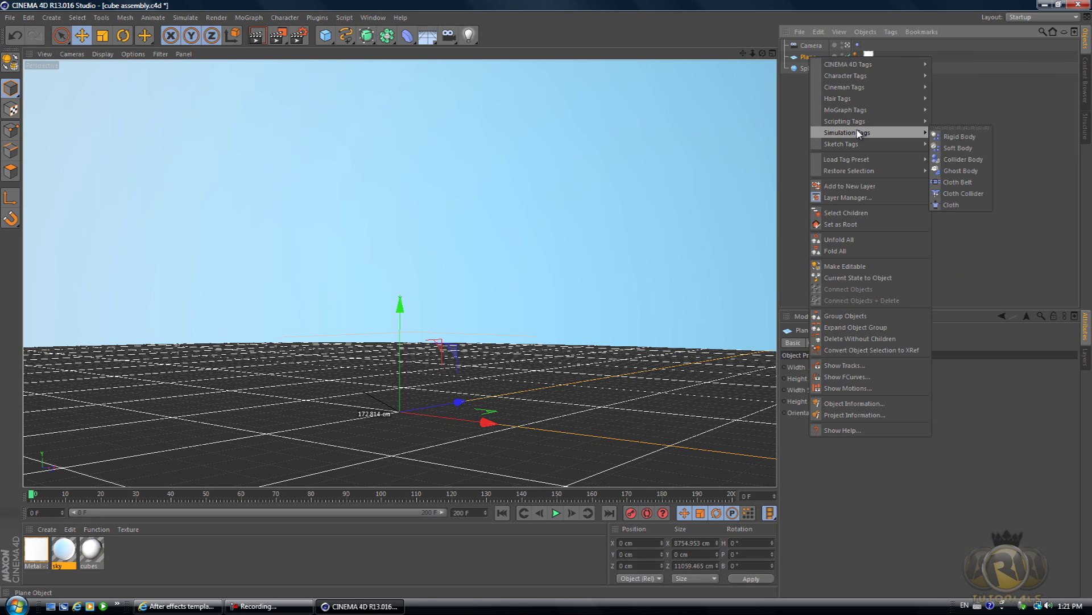
left_click(965, 160)
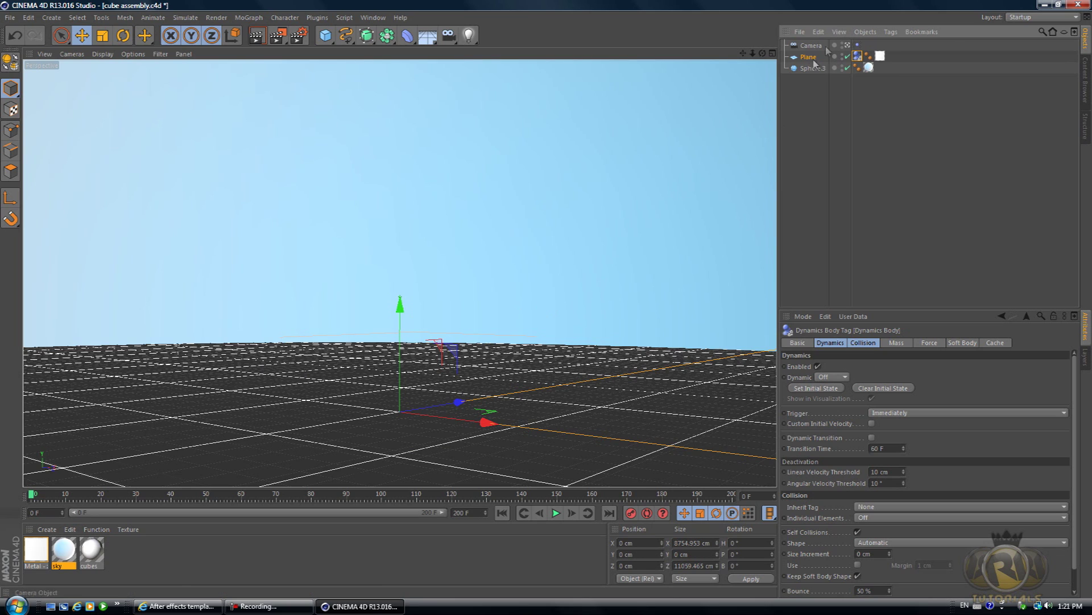
Step: Add a cube and set its X, Y and Z sizes to 150 cm each
left_click(324, 36)
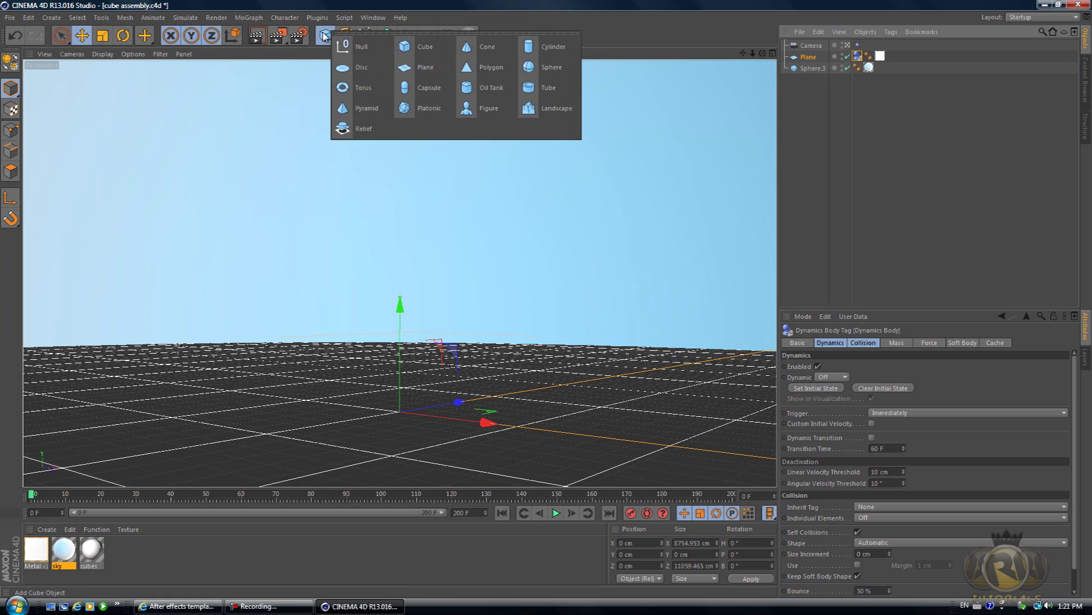
left_click(424, 46)
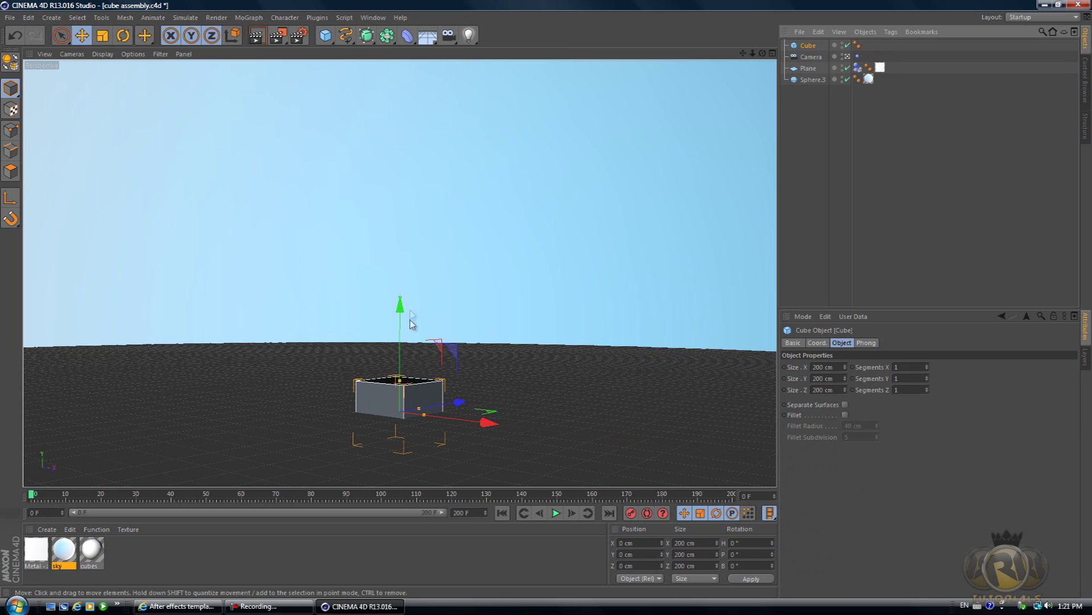
left_click(839, 367)
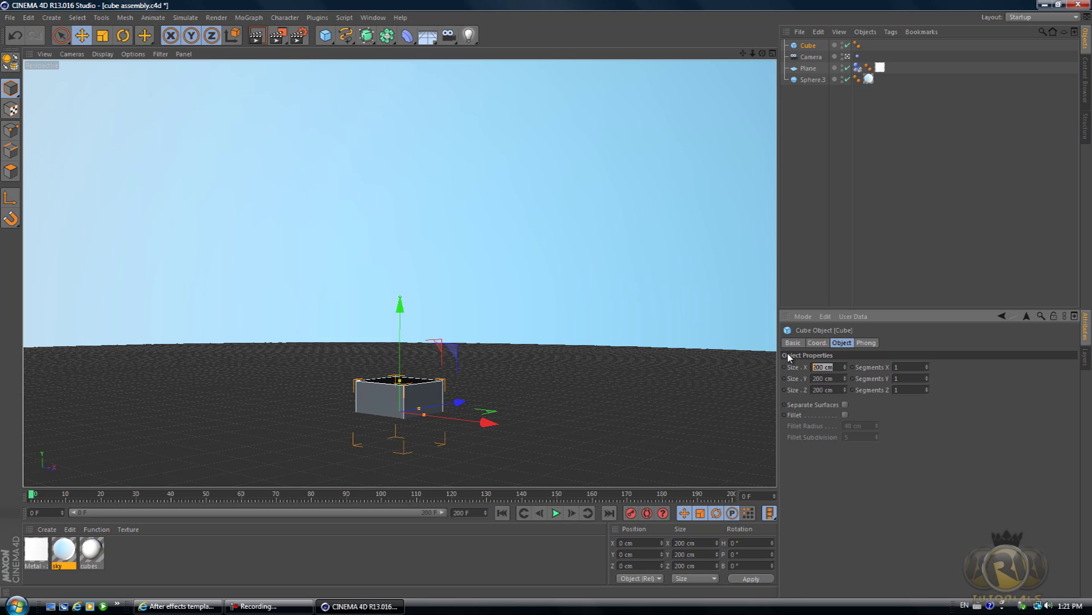
type("1")
type("50")
left_click(845, 376)
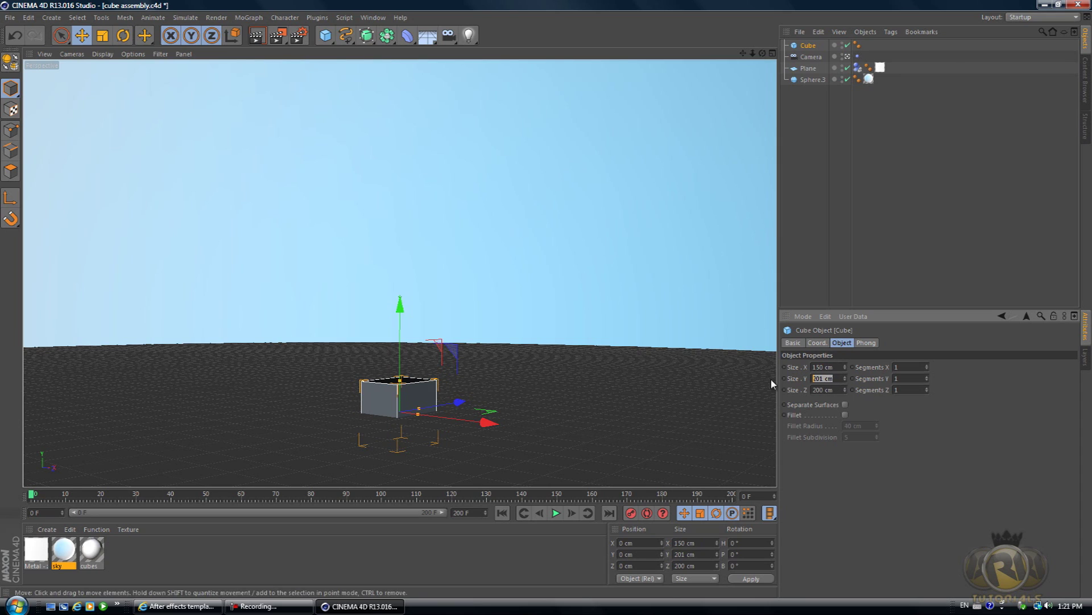
type("150")
left_click(837, 390)
type("1")
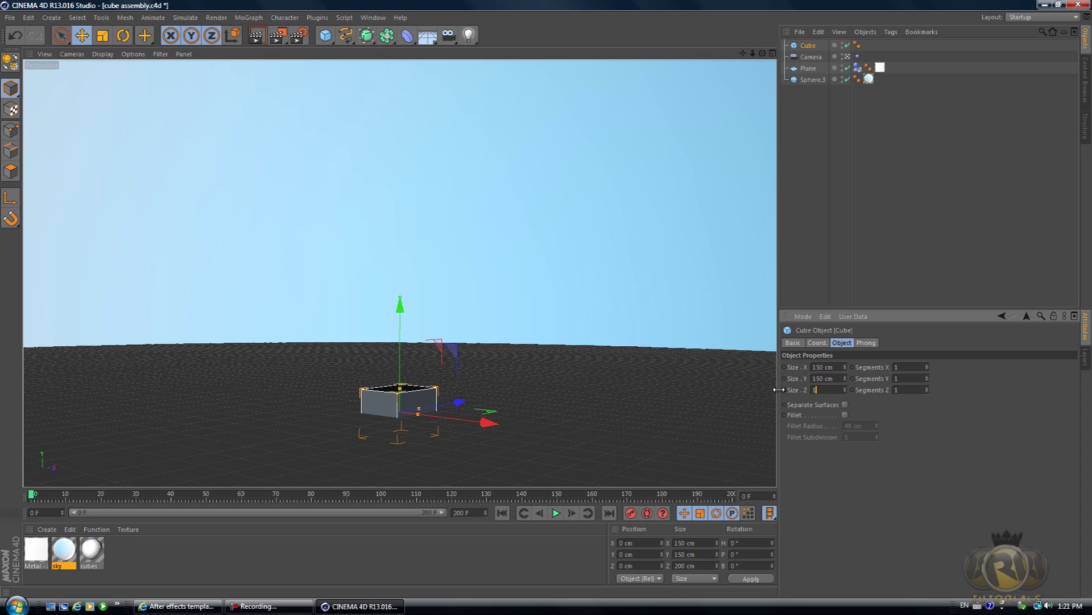
type("50")
key("Return")
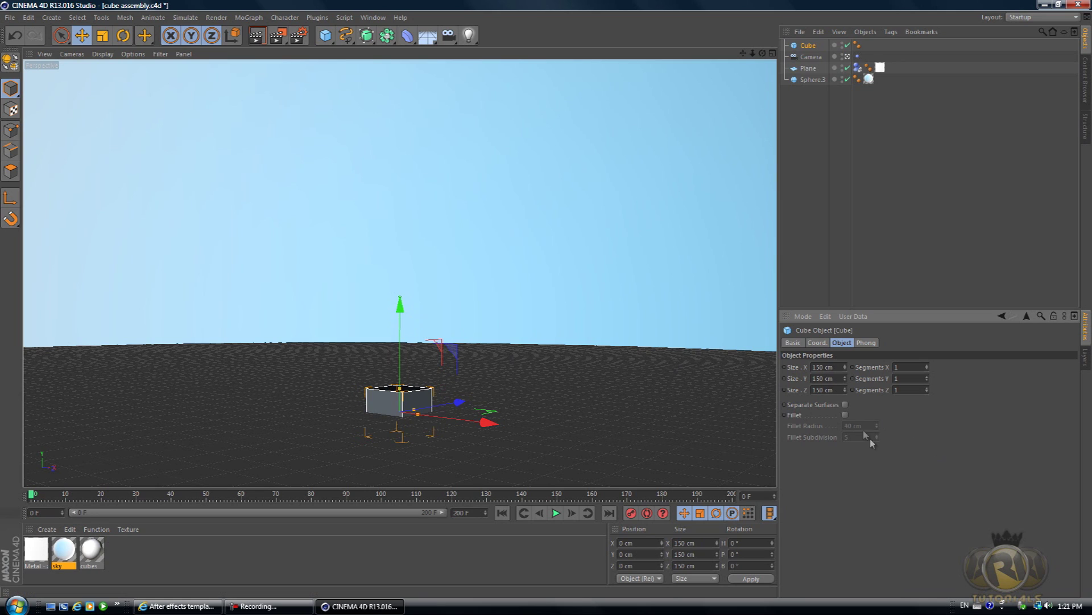
Step: Fillet the cube with an 8 cm radius and 15 subdivisions, and raise it above the floor to about 106 cm in Y
left_click(845, 415)
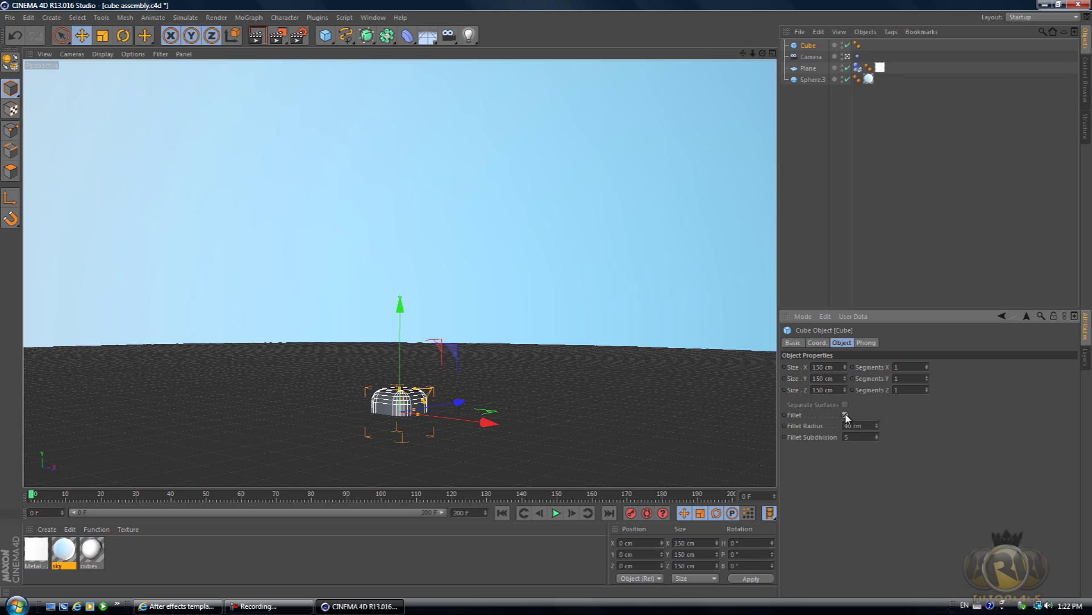
left_click(877, 424)
left_click_drag(876, 432, 878, 428)
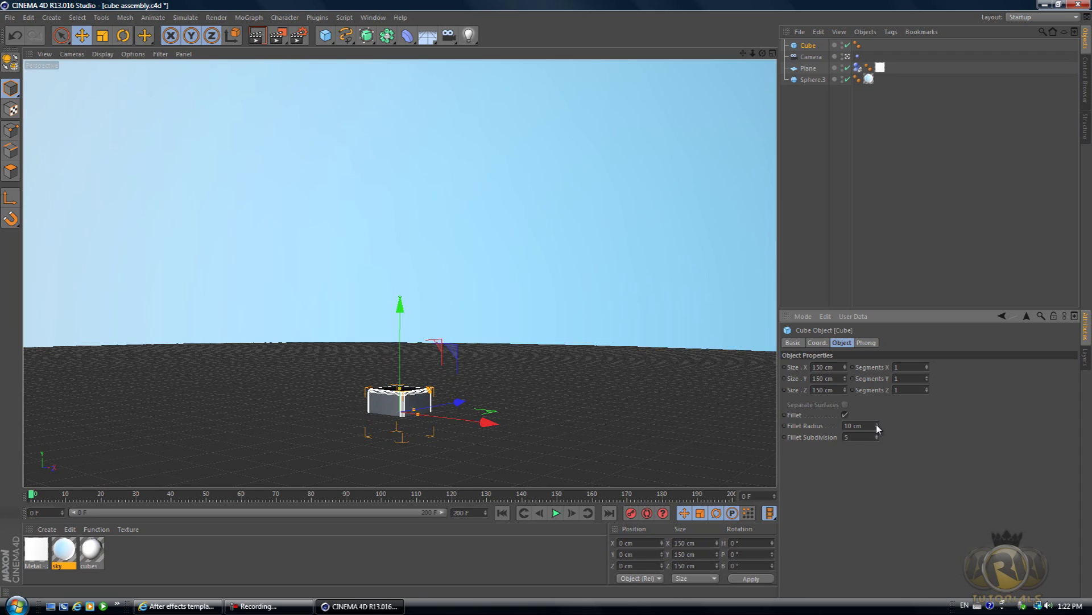
left_click_drag(877, 426, 877, 423)
left_click(877, 434)
left_click_drag(401, 308, 398, 277)
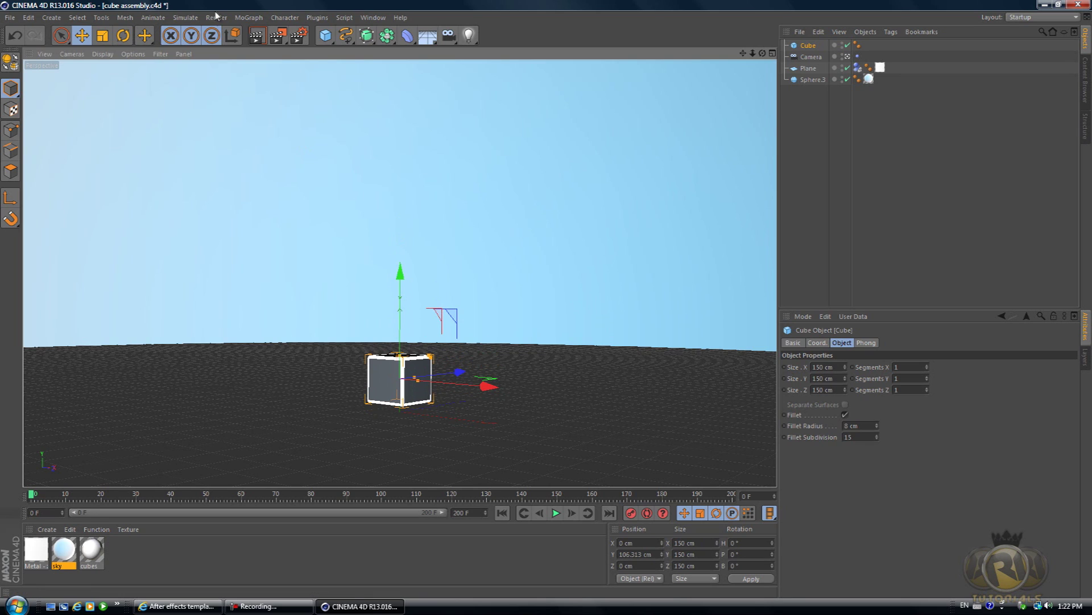
Step: Add a MoGraph Cloner object and make the cube its child
left_click(245, 18)
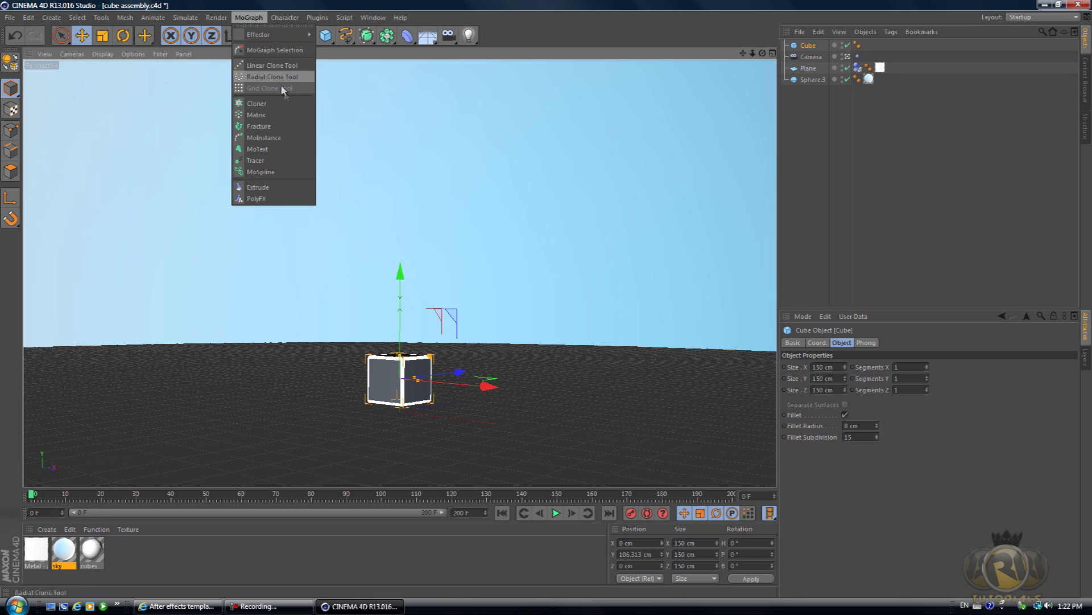
left_click(254, 104)
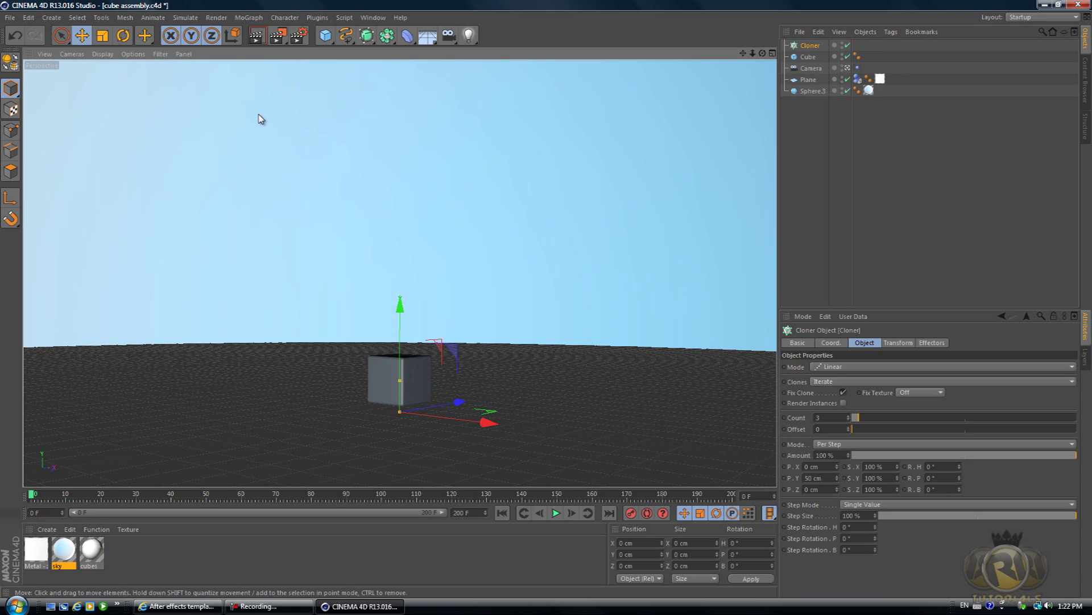
left_click(807, 58)
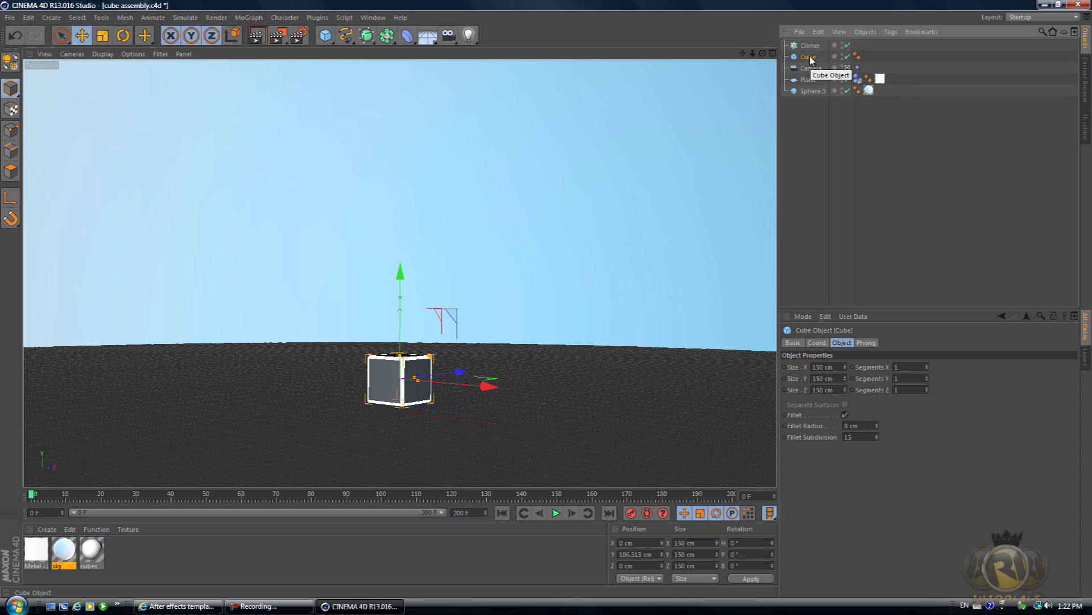
left_click_drag(810, 60, 812, 47)
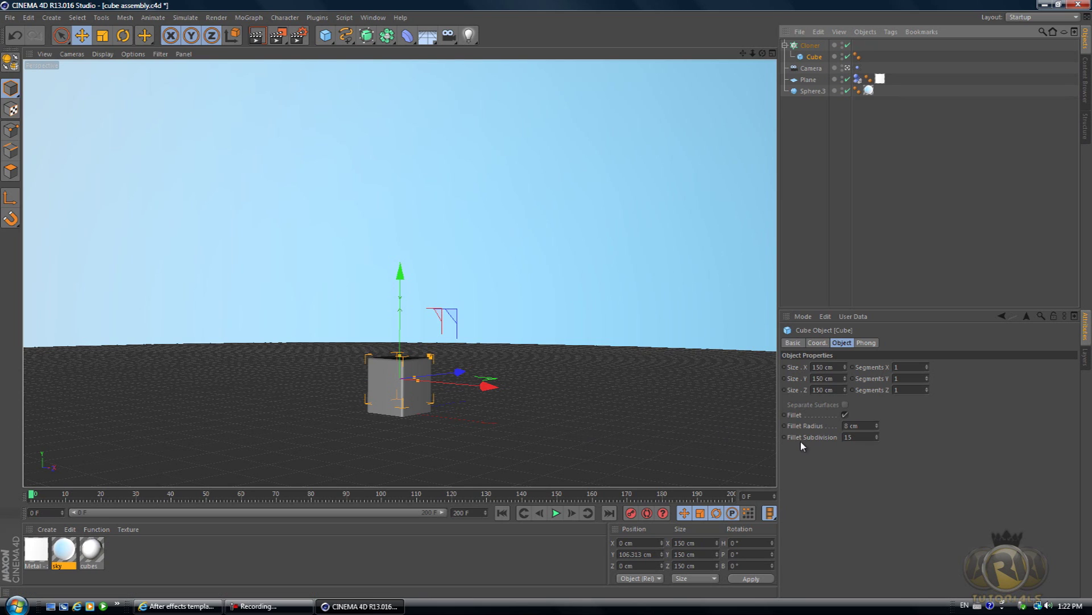
Step: Switch the Cloner's mode from Linear to Grid Array
left_click(810, 48)
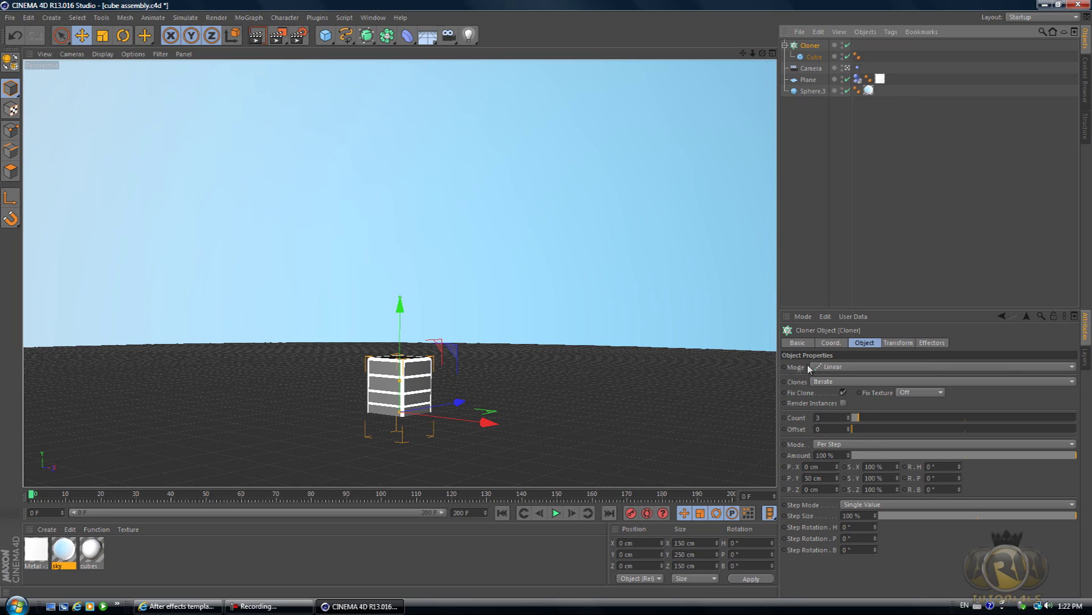
left_click(826, 367)
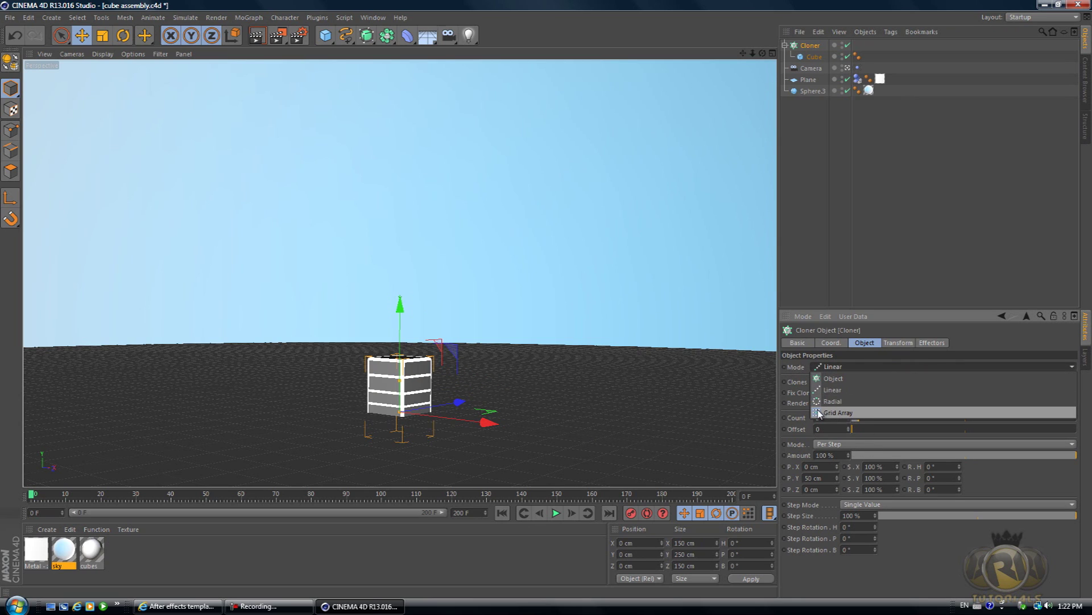
left_click(828, 413)
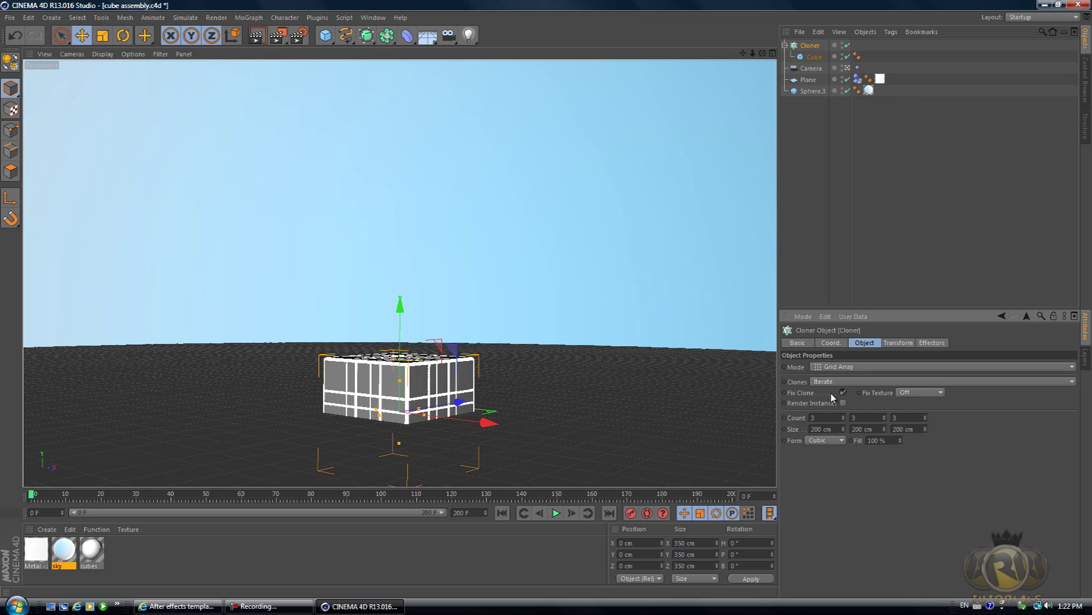
Step: Set the cloner grid's size to 310 cm on all three axes and raise the Cloner to about 257 cm in Y
left_click_drag(842, 434, 873, 433)
left_click(872, 428)
type("310")
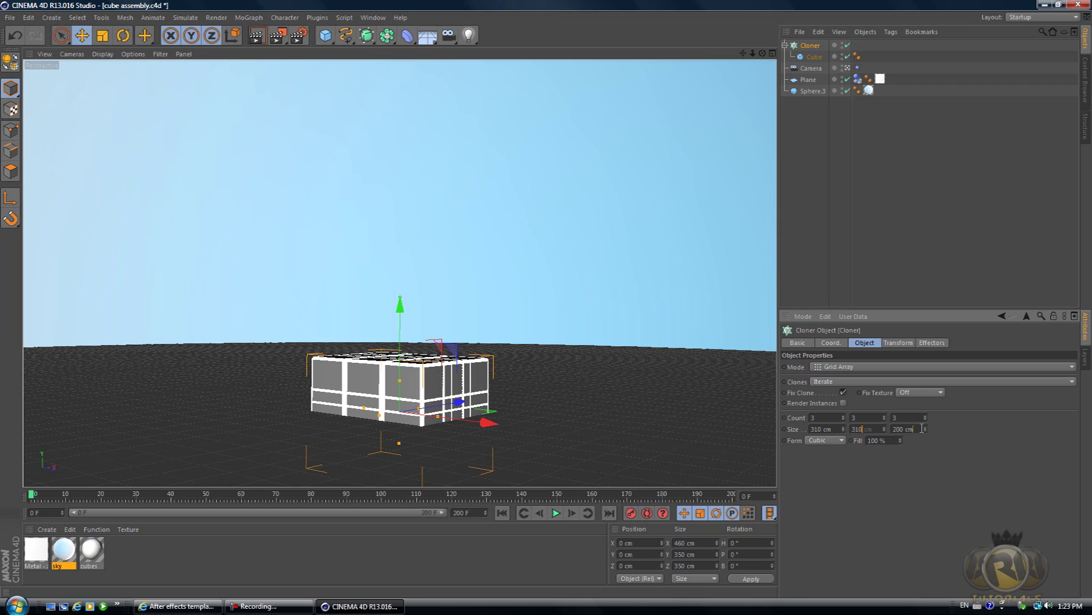
key("Tab")
type("3")
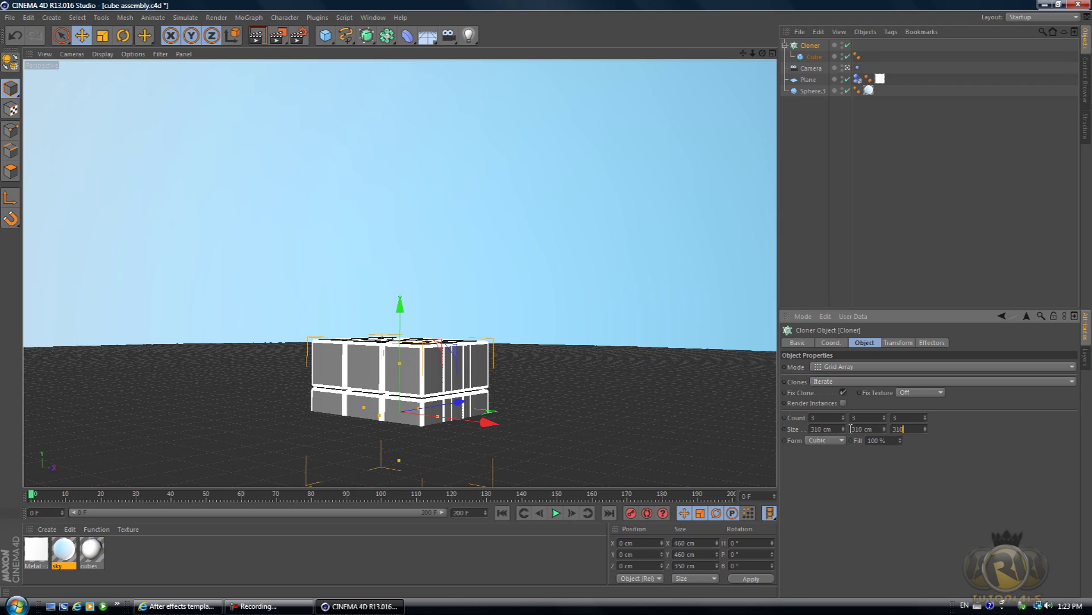
type("10")
key("Return")
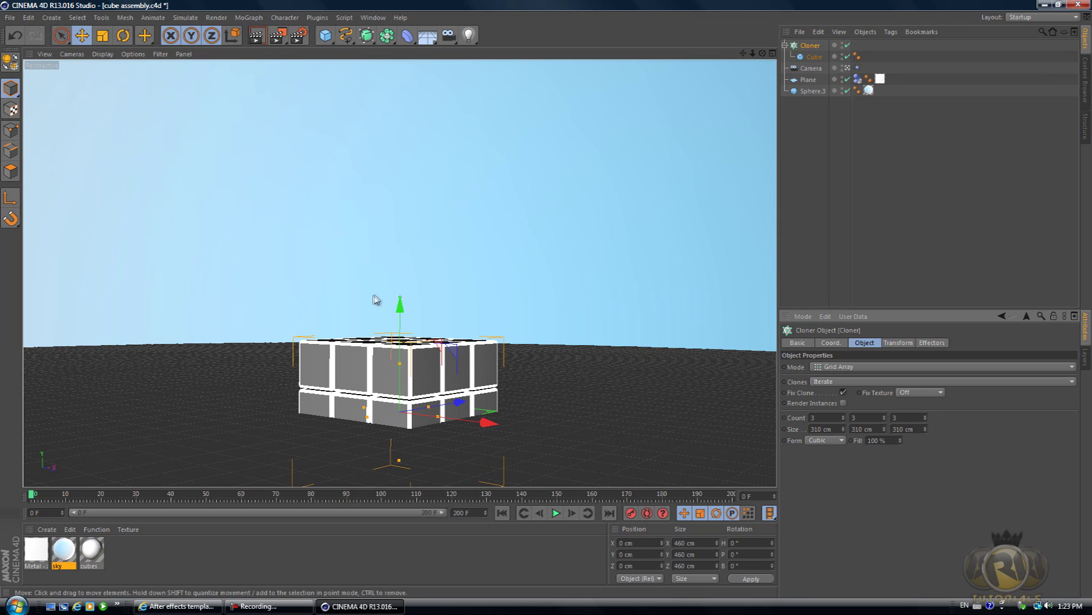
left_click_drag(401, 308, 397, 230)
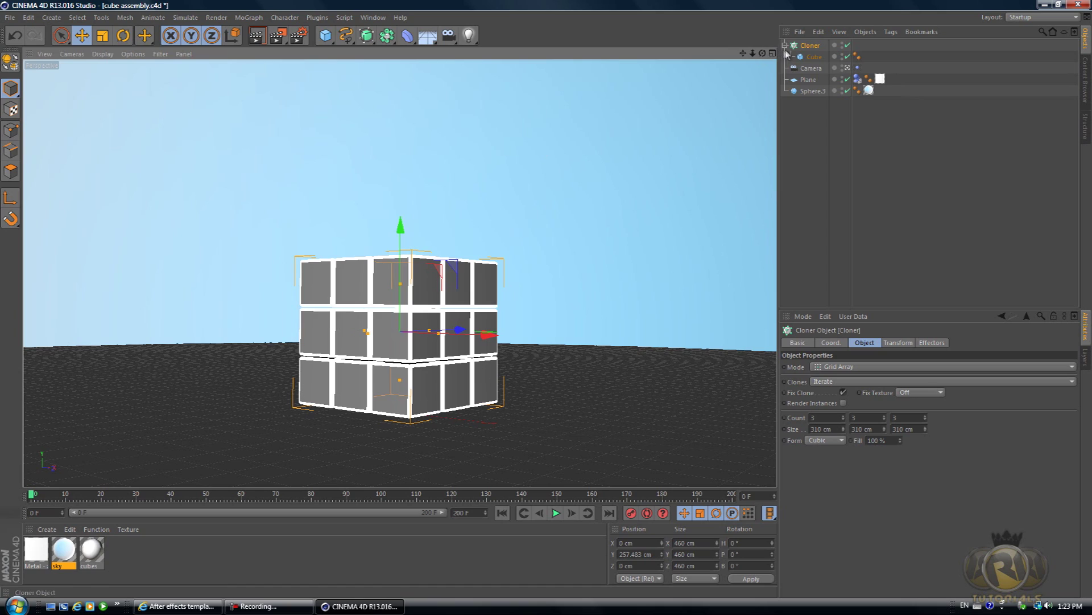
left_click_drag(764, 53, 546, 305)
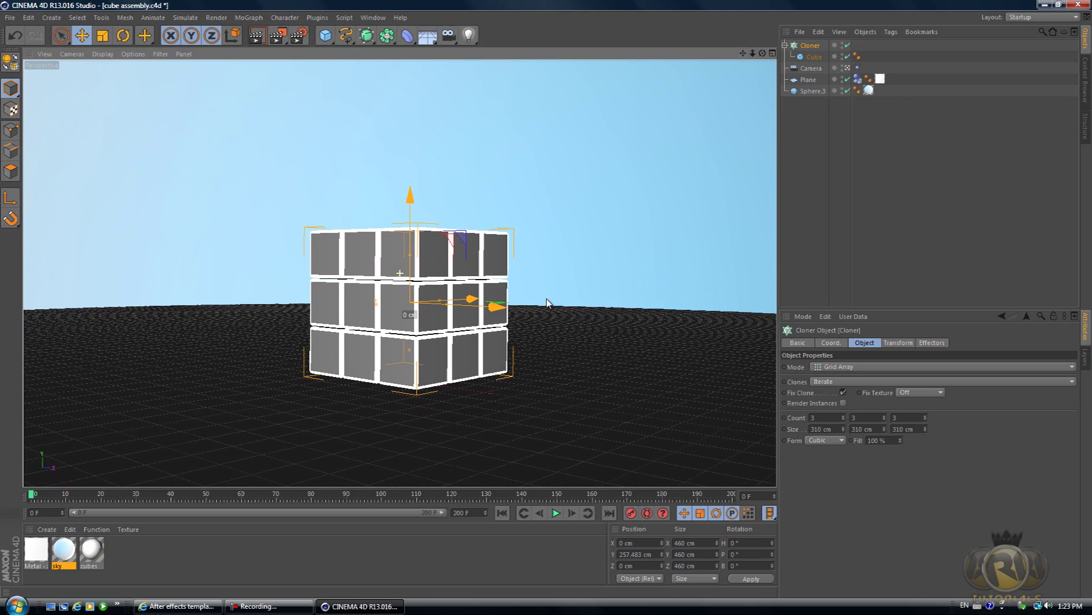
Step: Add a Rigid Body simulation tag to the cube inside the Cloner
left_click(814, 57)
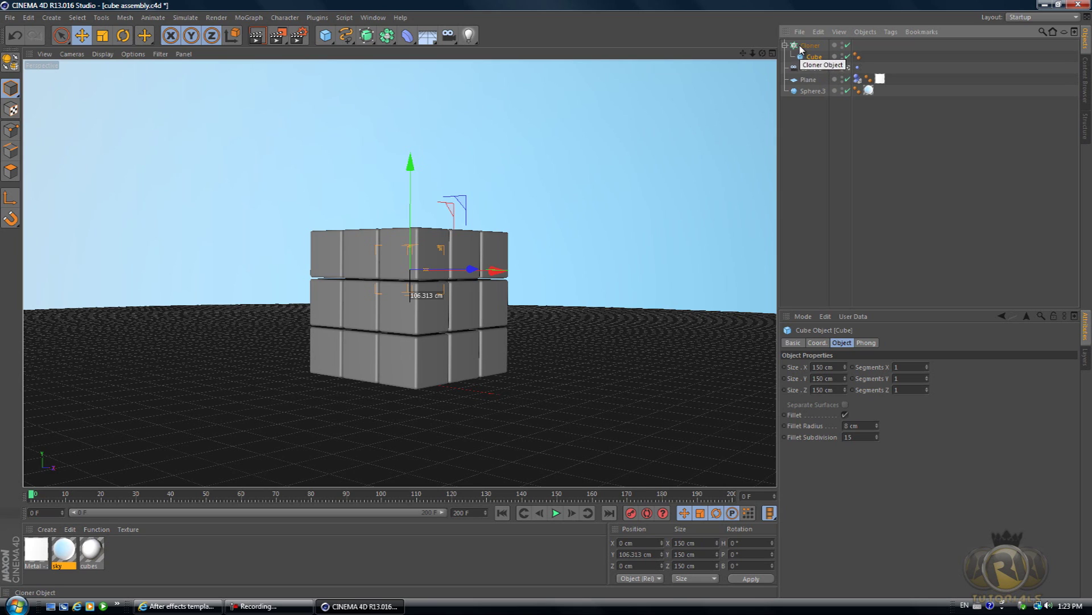
right_click(813, 59)
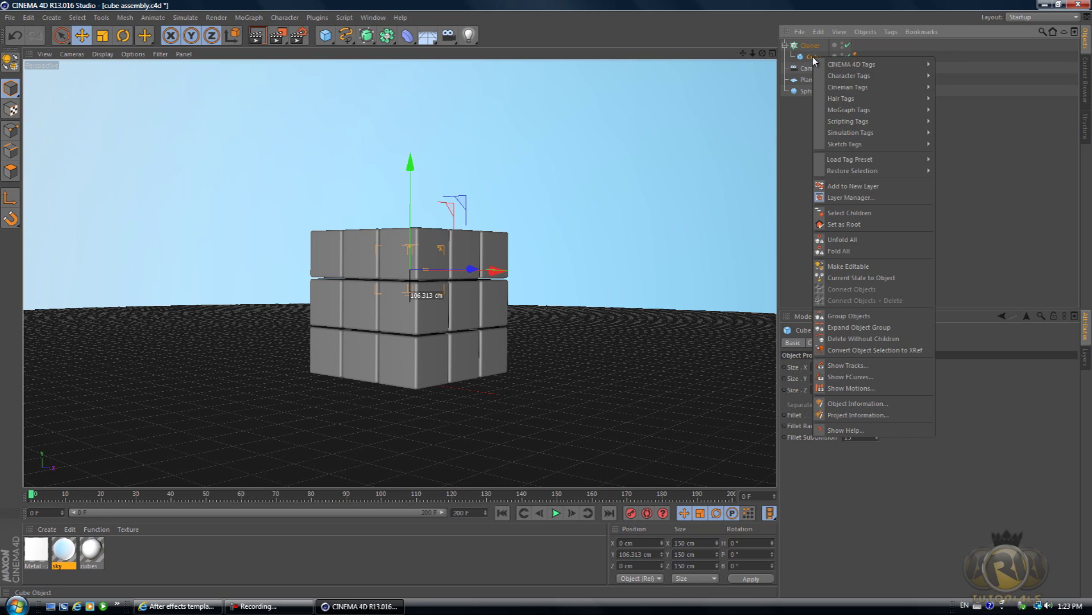
mouse_move(859, 133)
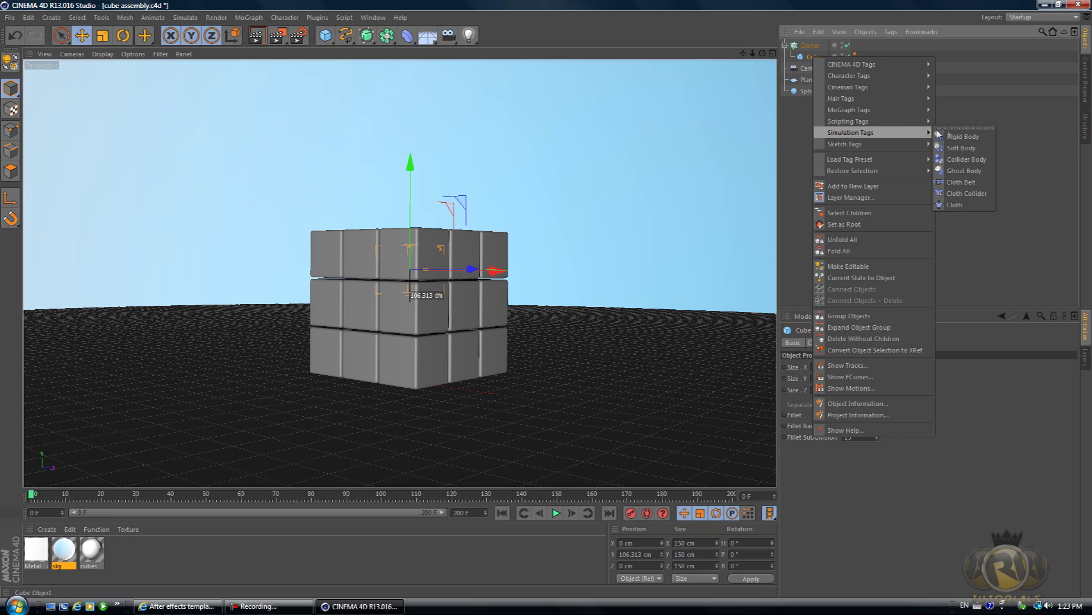
left_click(971, 142)
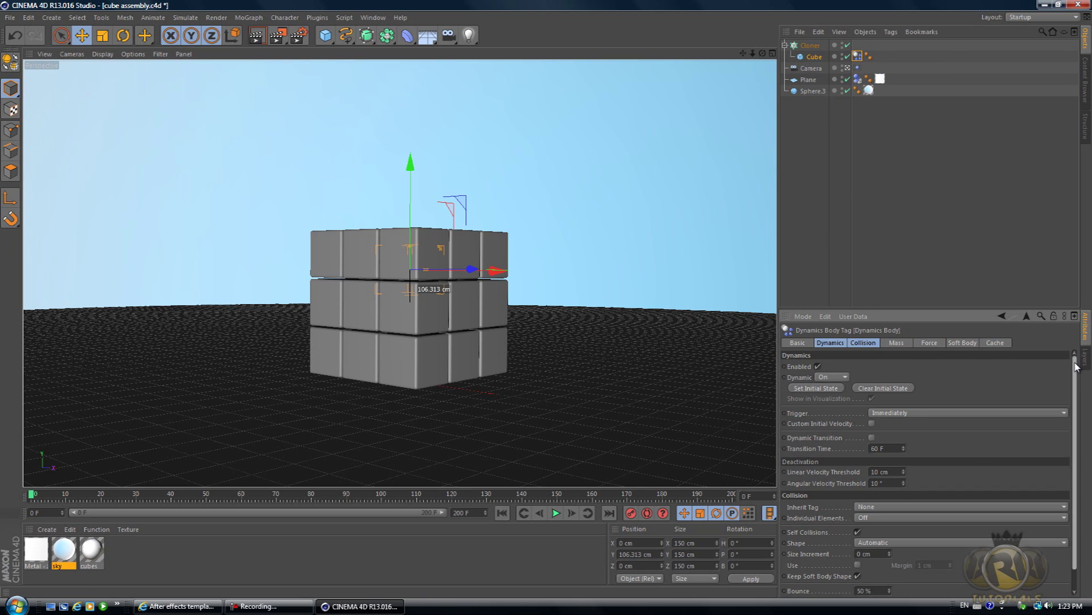
Step: Set the cube's rigid body collision values to 5% bounce, 150% friction and 0.1% collision noise
scroll(1070, 399, "down", 2)
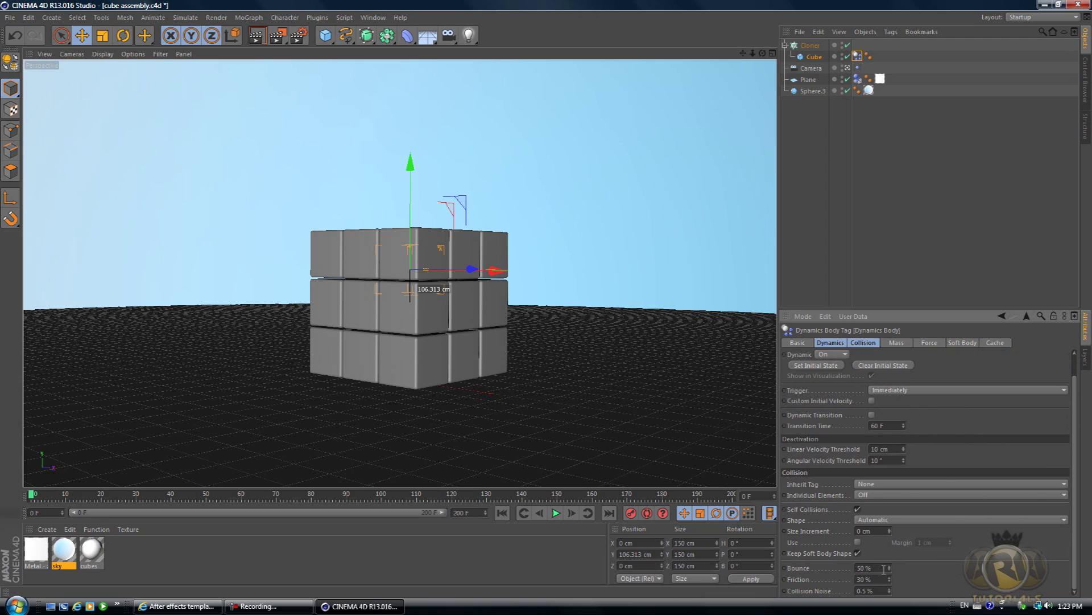
left_click_drag(890, 572, 890, 575)
left_click(880, 579)
type("150")
left_click(890, 593)
left_click(890, 593)
left_click(890, 593)
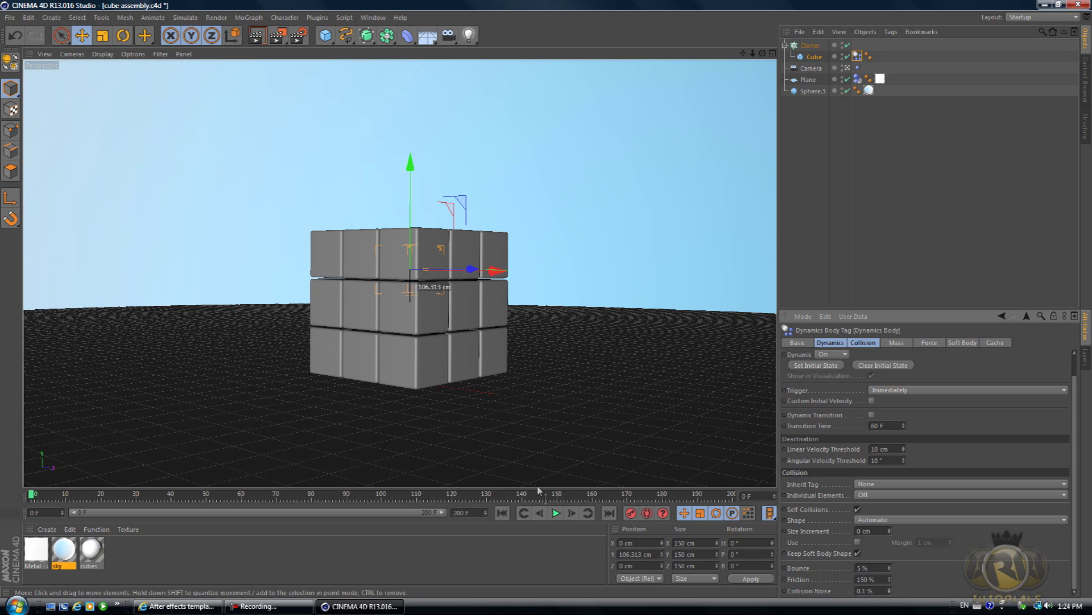
Step: Play the dynamics simulation twice to check how the stacked cubes behave, rewinding to frame 0 each time
left_click(556, 514)
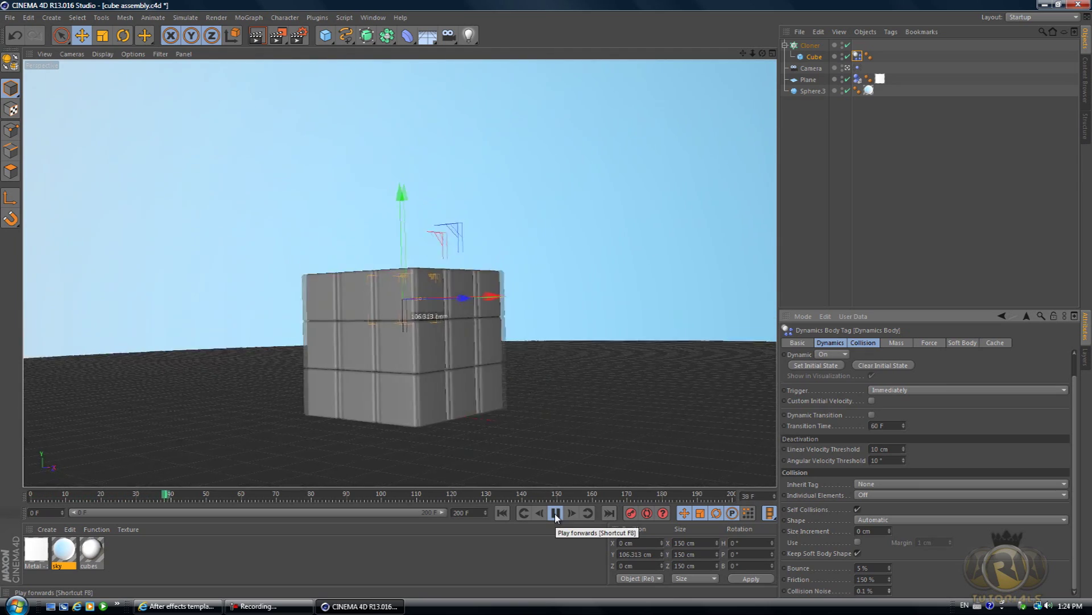
left_click(556, 513)
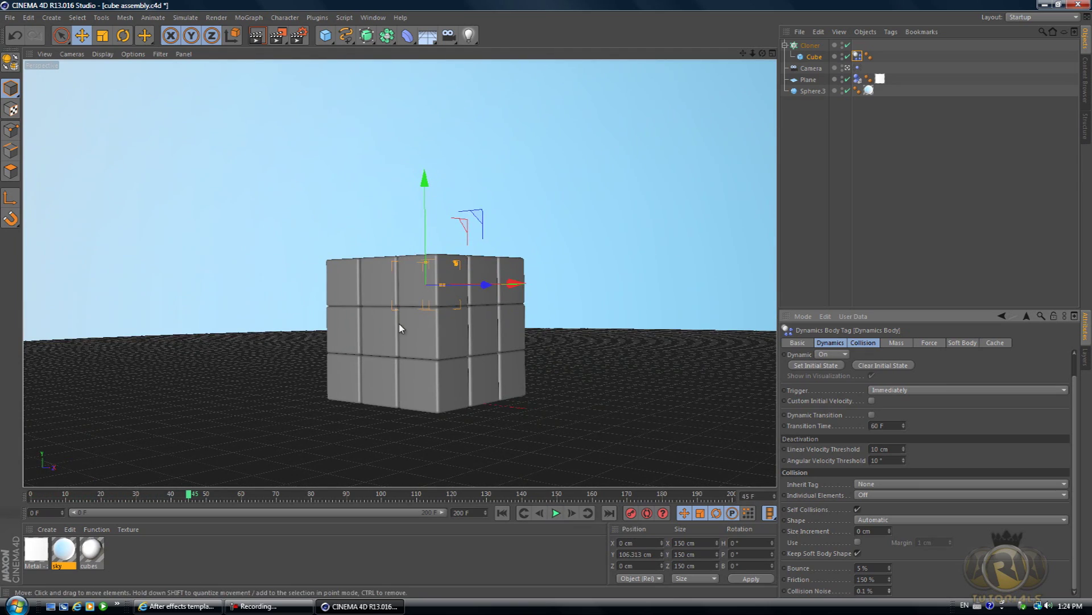
left_click(501, 513)
left_click(556, 512)
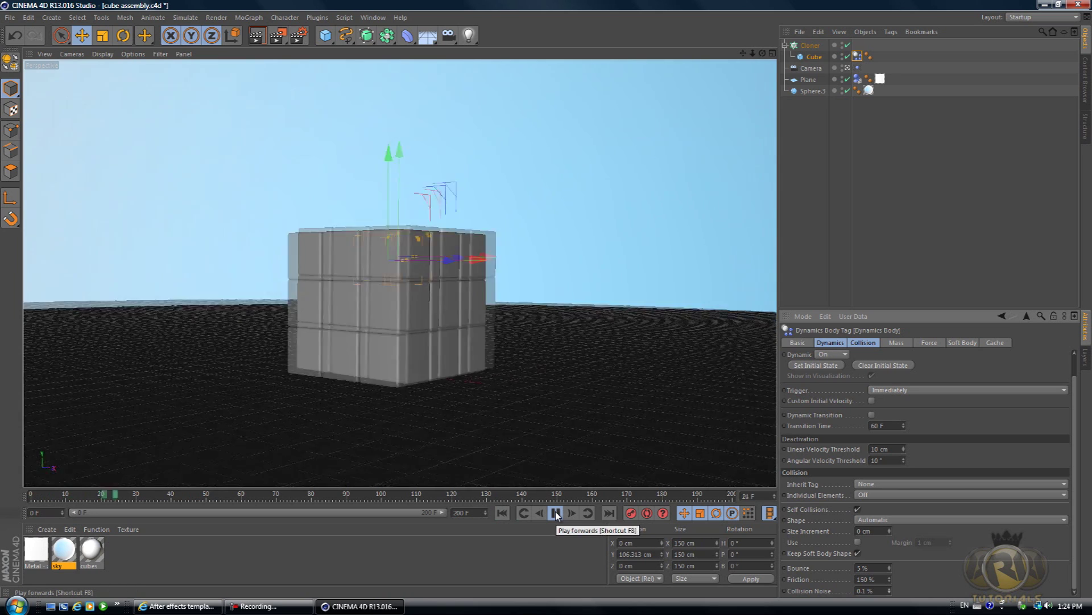
left_click(556, 513)
left_click(501, 513)
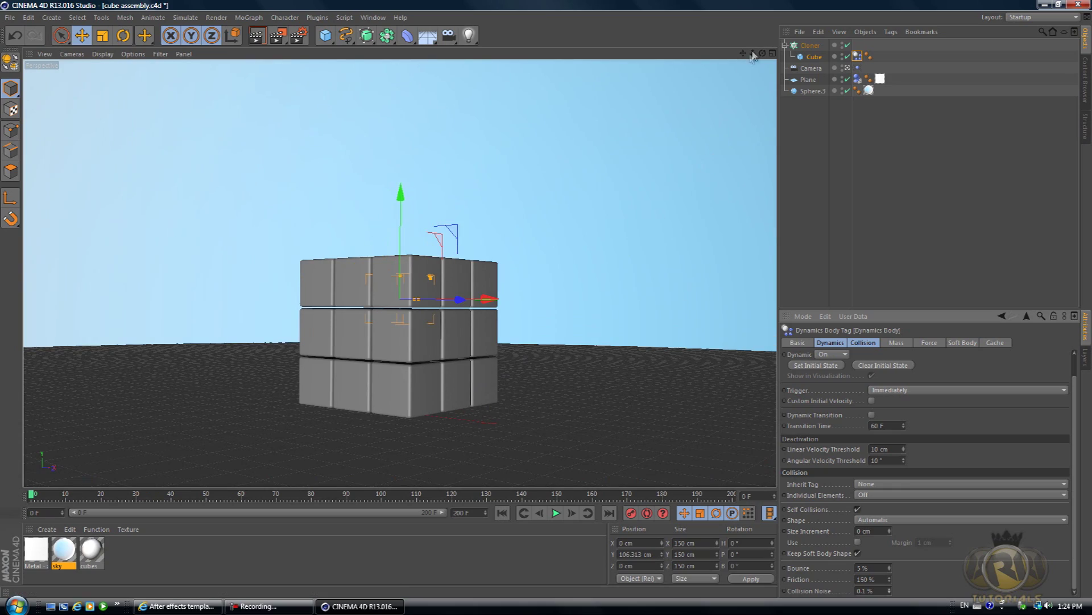
Step: Add a sphere at the base of the cube stack and shrink its radius to about 52 cm
left_click_drag(544, 305, 546, 305, "alt")
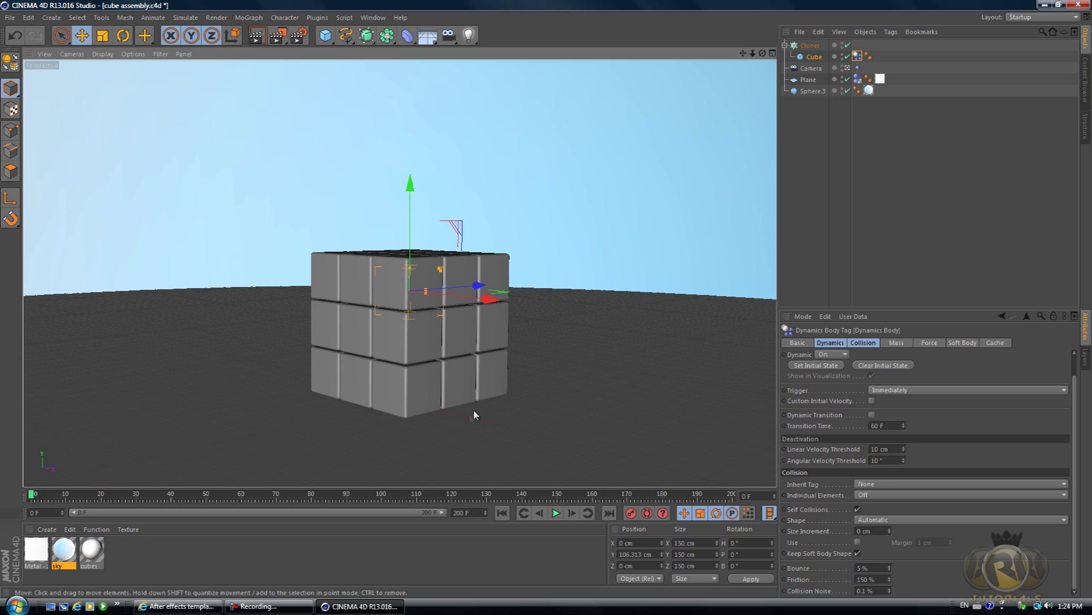
left_click(326, 36)
left_click(552, 68)
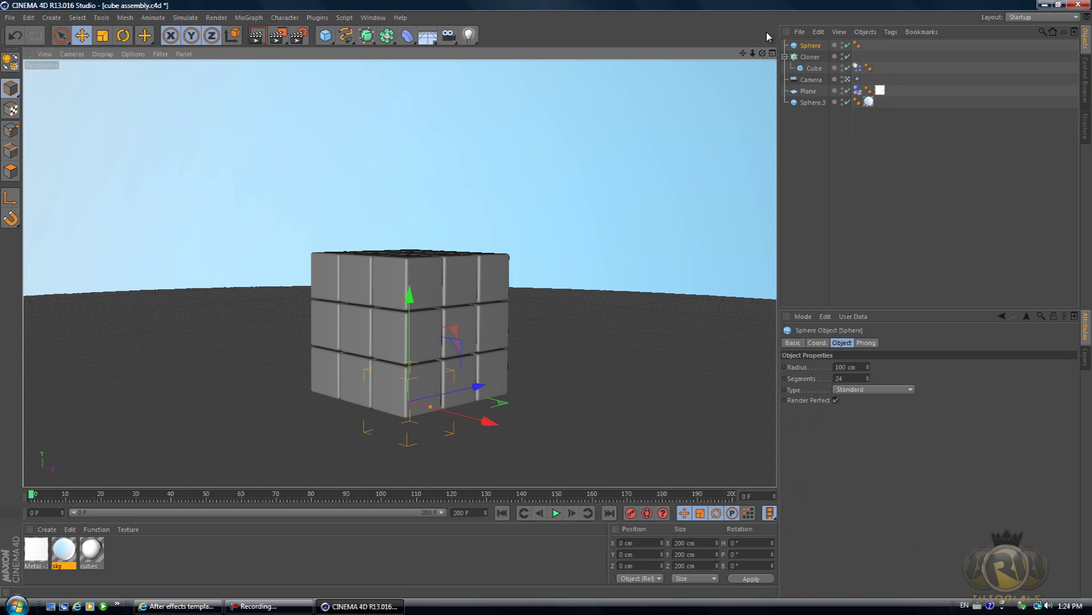
left_click_drag(763, 53, 549, 302)
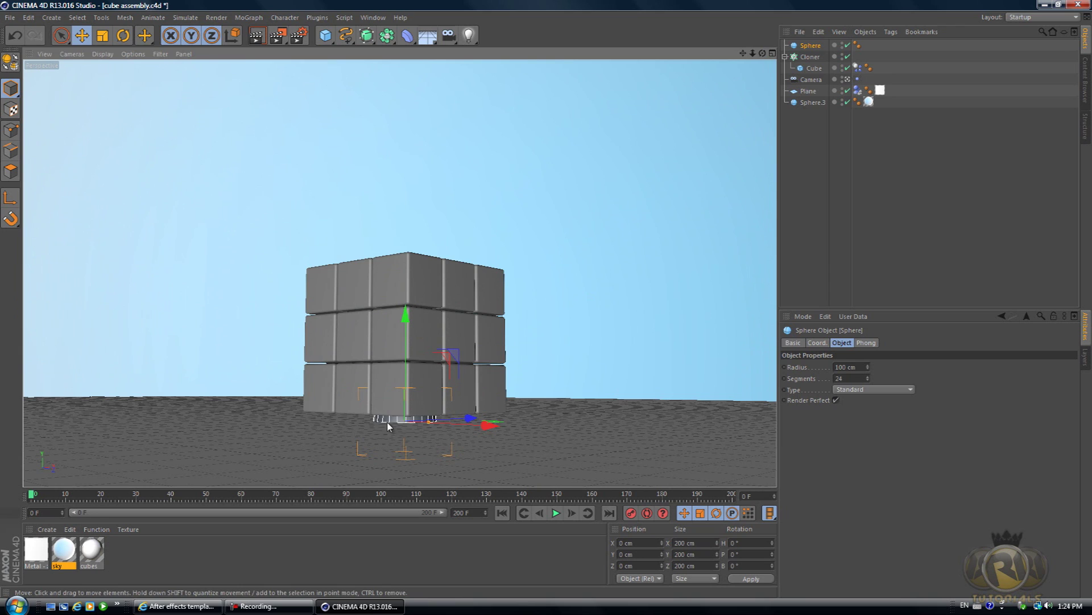
left_click_drag(433, 427, 419, 426)
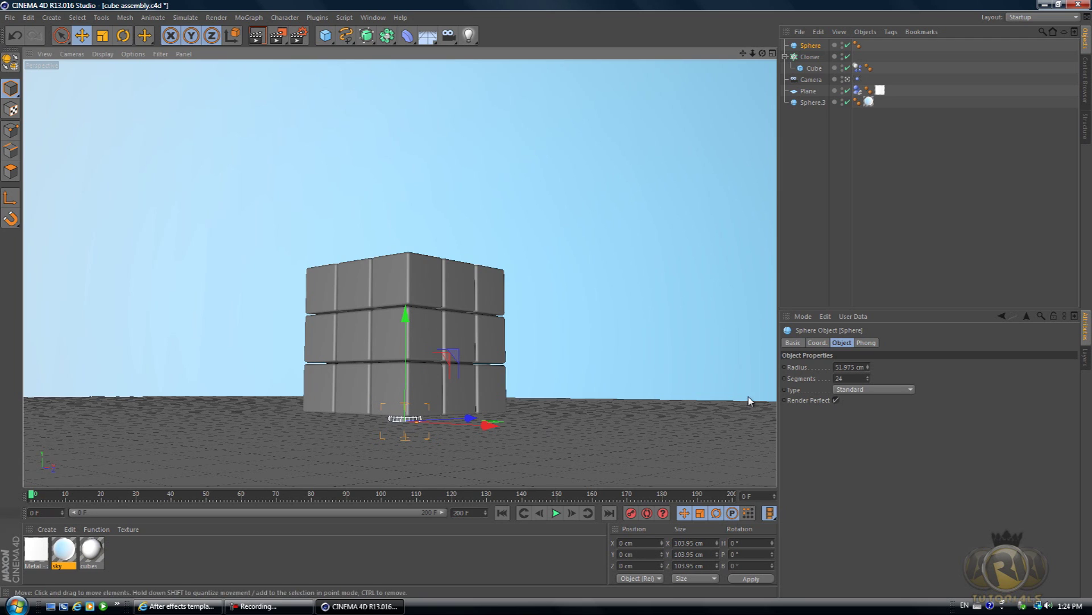
Step: Raise the sphere to about 21.5 cm in Y and move it to about -147 cm in Z, under the stack's edge
left_click_drag(406, 315, 405, 308)
left_click_drag(763, 53, 551, 305)
left_click_drag(571, 415, 520, 410)
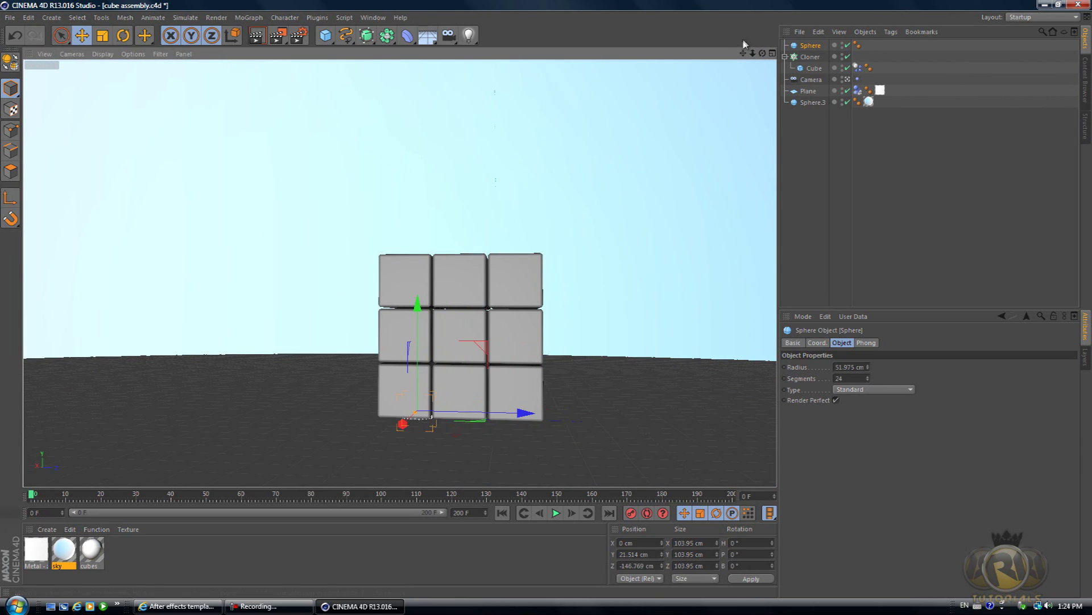
Step: Add a Compositing tag to the small sphere
left_click(801, 49)
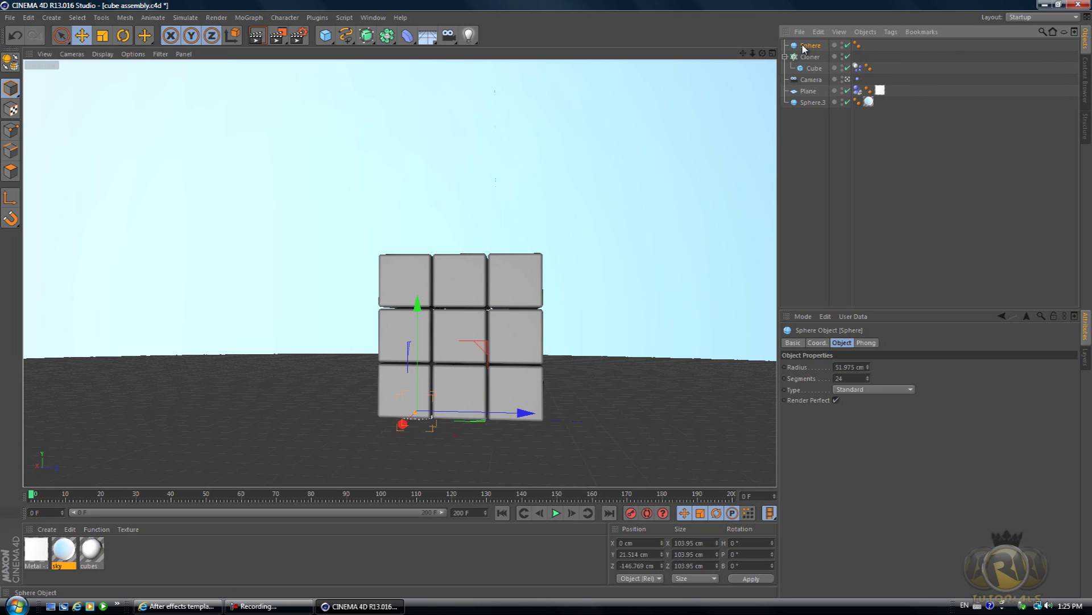
right_click(804, 49)
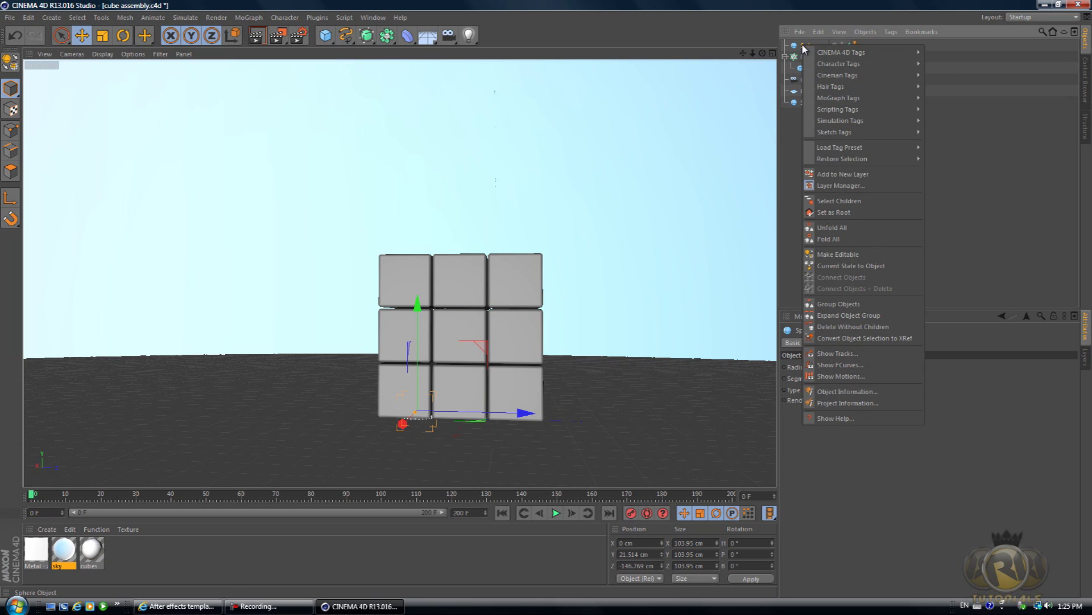
mouse_move(848, 56)
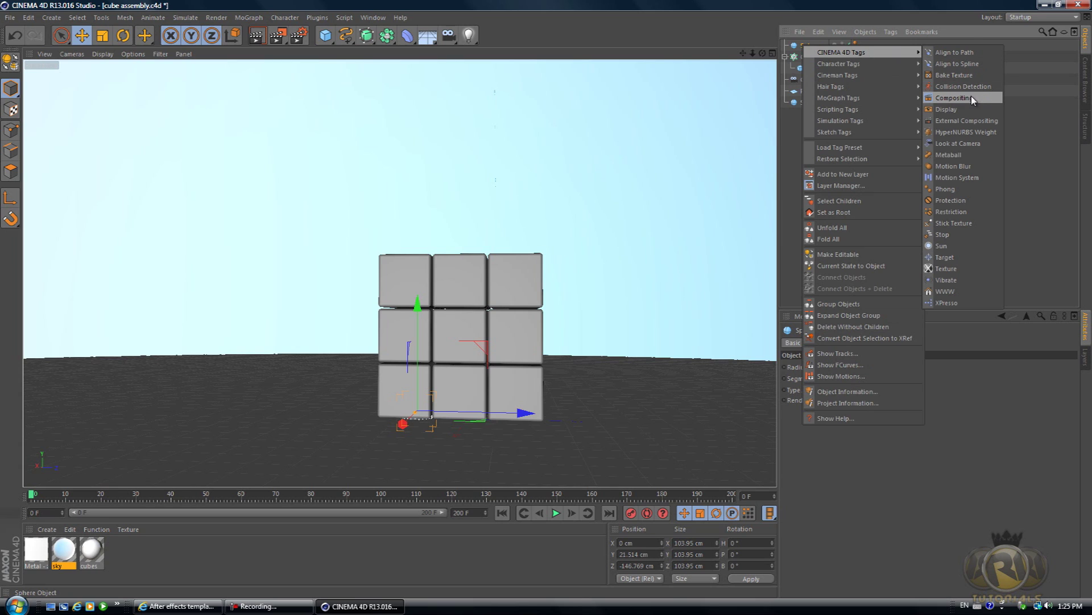
left_click(950, 99)
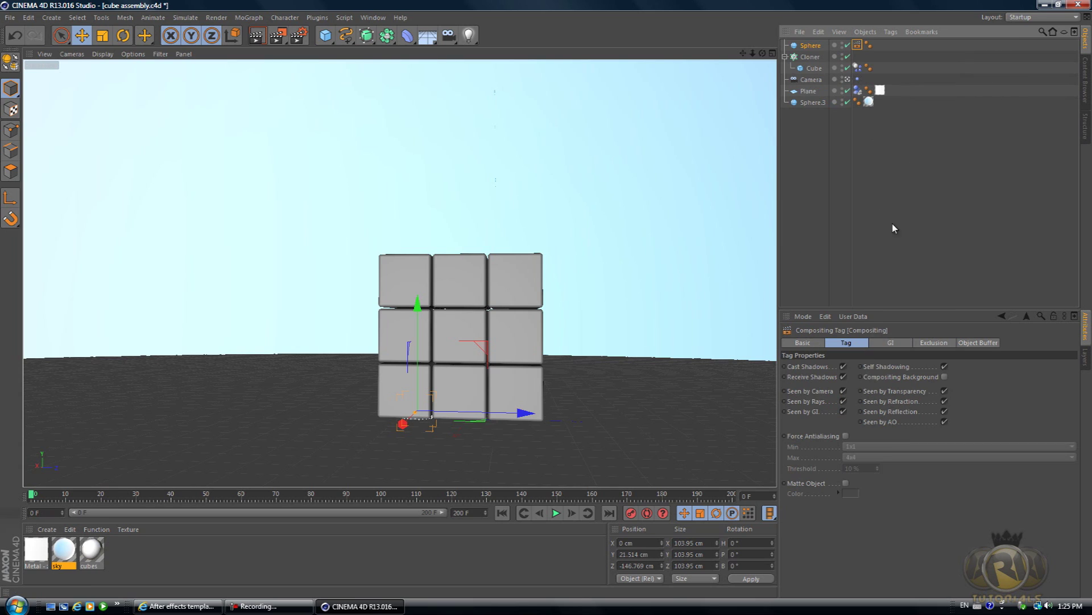
Step: Turn off casting and receiving shadows and visibility to camera, rays, GI and transparency in the sphere's Compositing tag
left_click(843, 366)
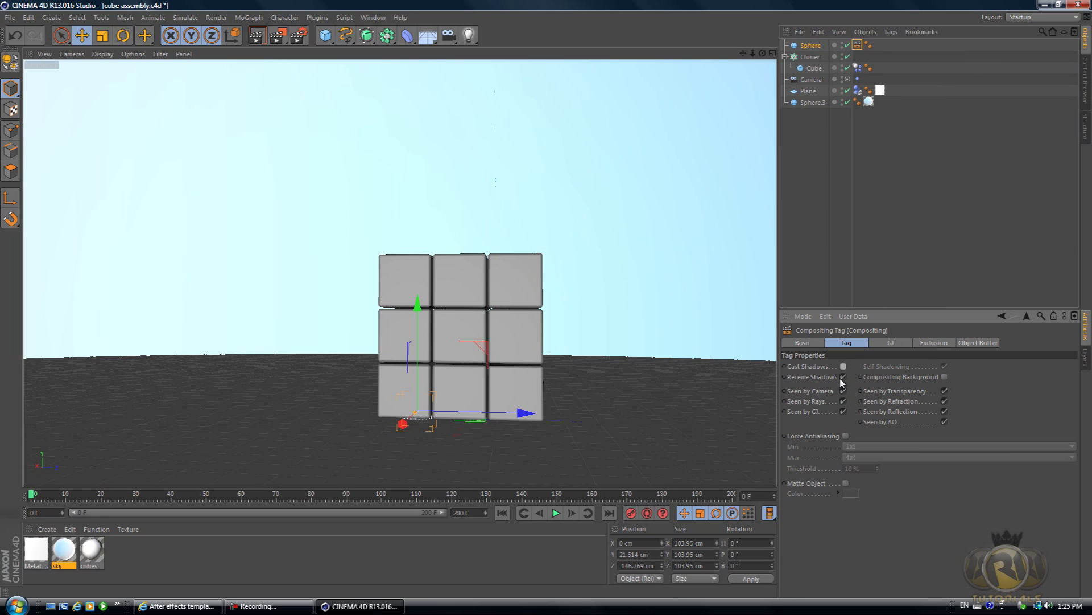
left_click(844, 377)
left_click(844, 401)
left_click(844, 411)
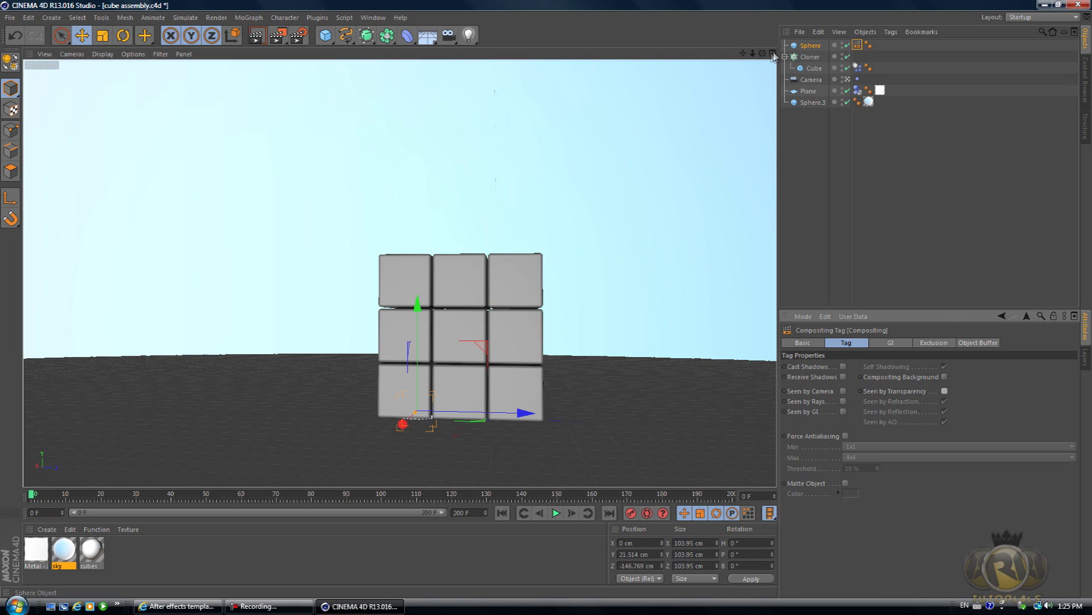
Step: Add a Rigid Body simulation tag to the small sphere under the cube stack
mouse_move(545, 300)
left_mouse_down("alt")
mouse_move(547, 285)
mouse_move(549, 304)
left_mouse_up("alt")
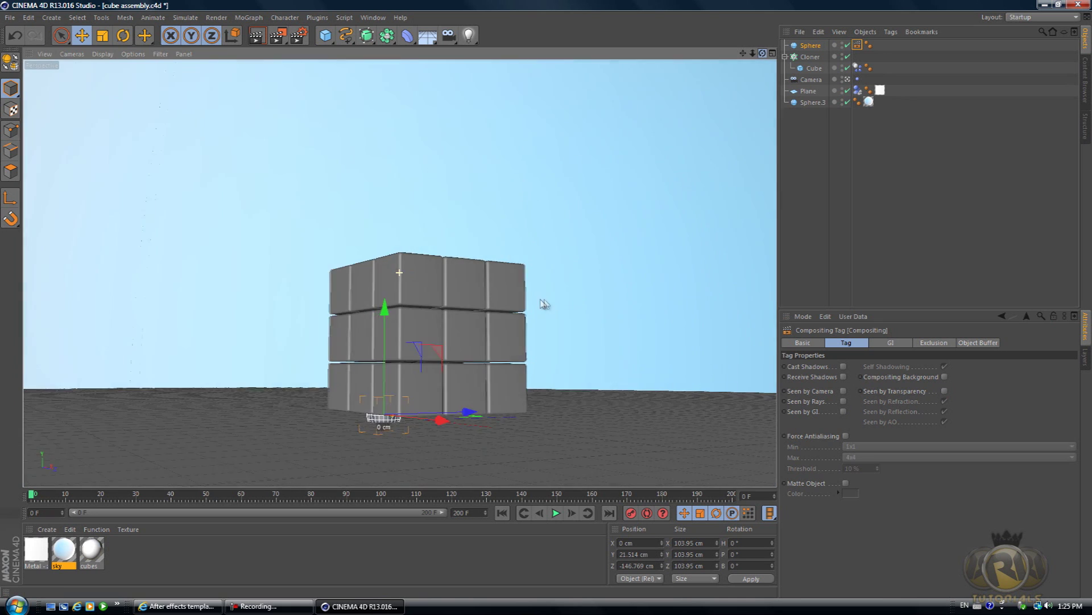
key("ctrl+shift+z")
key("ctrl+shift+z")
right_click(807, 45)
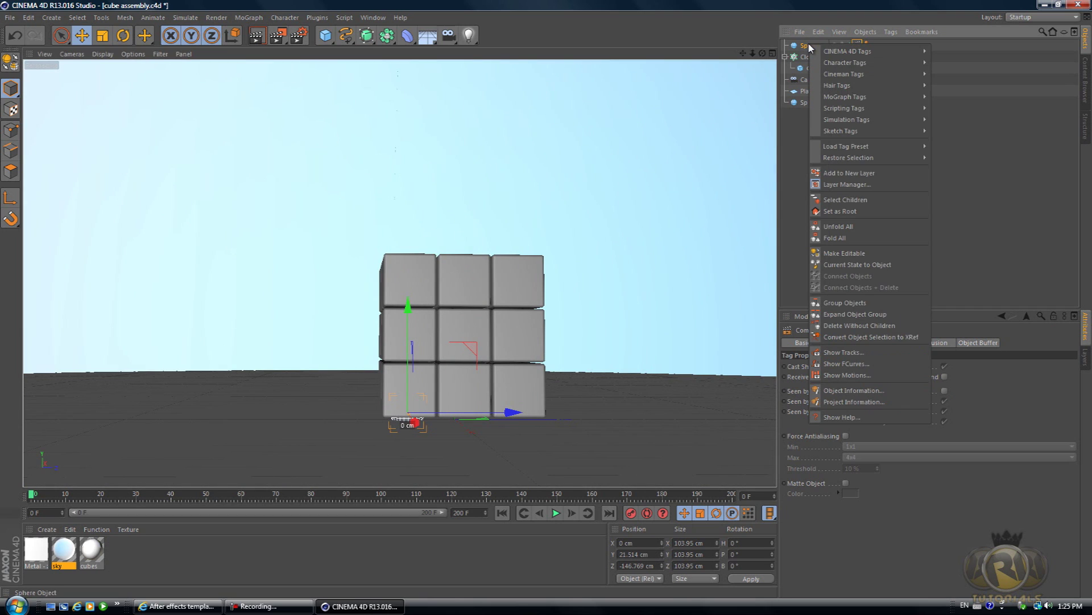
mouse_move(847, 120)
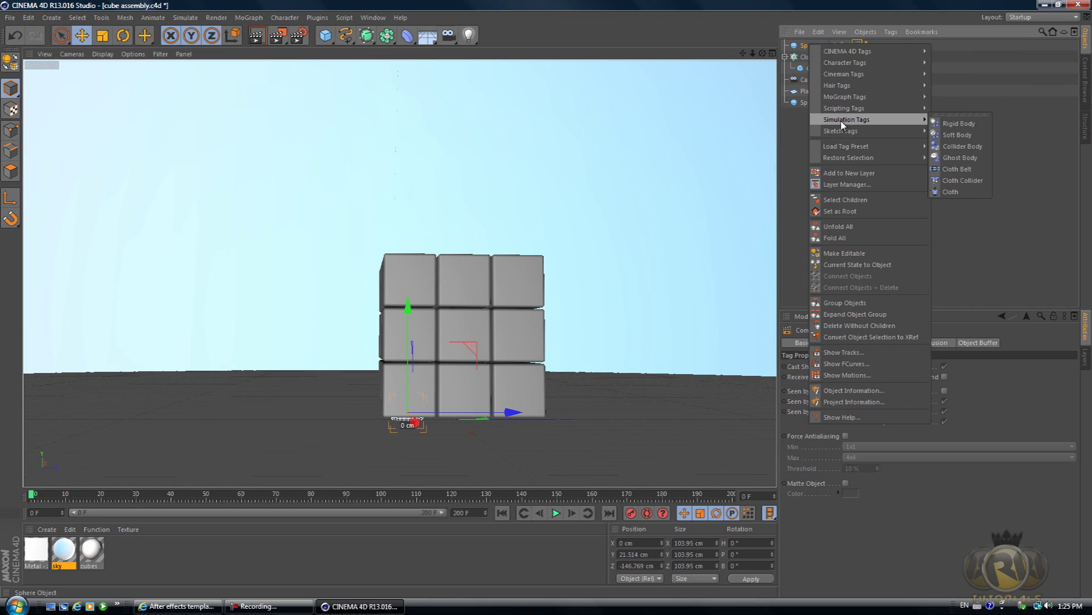
left_click(959, 124)
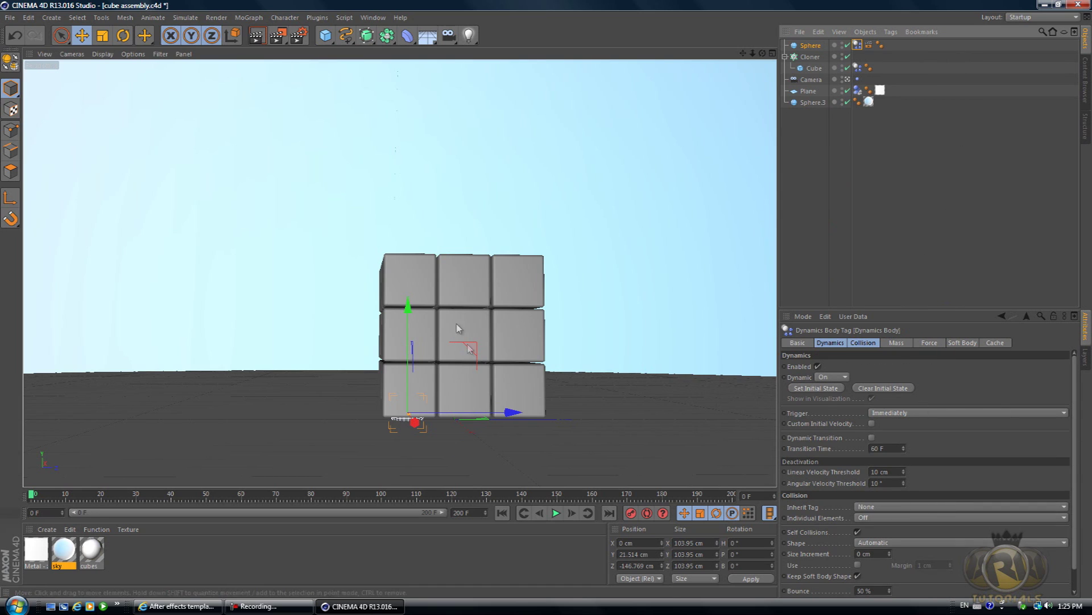
Step: Duplicate the small sphere and move the copy to about 184 cm in Z, under the stack's opposite edge
left_click(811, 48)
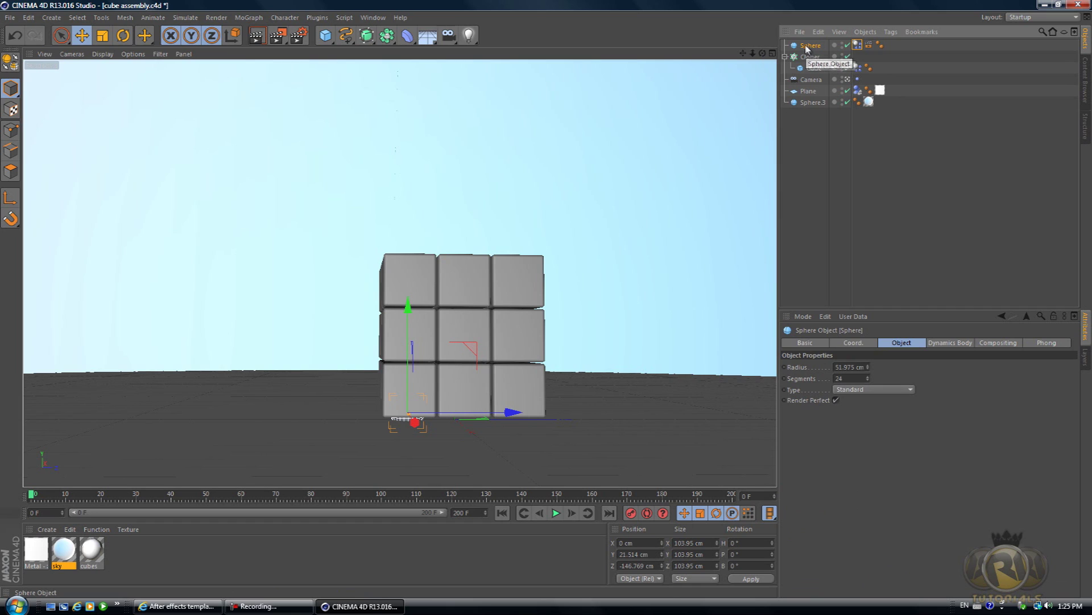
right_click(810, 48)
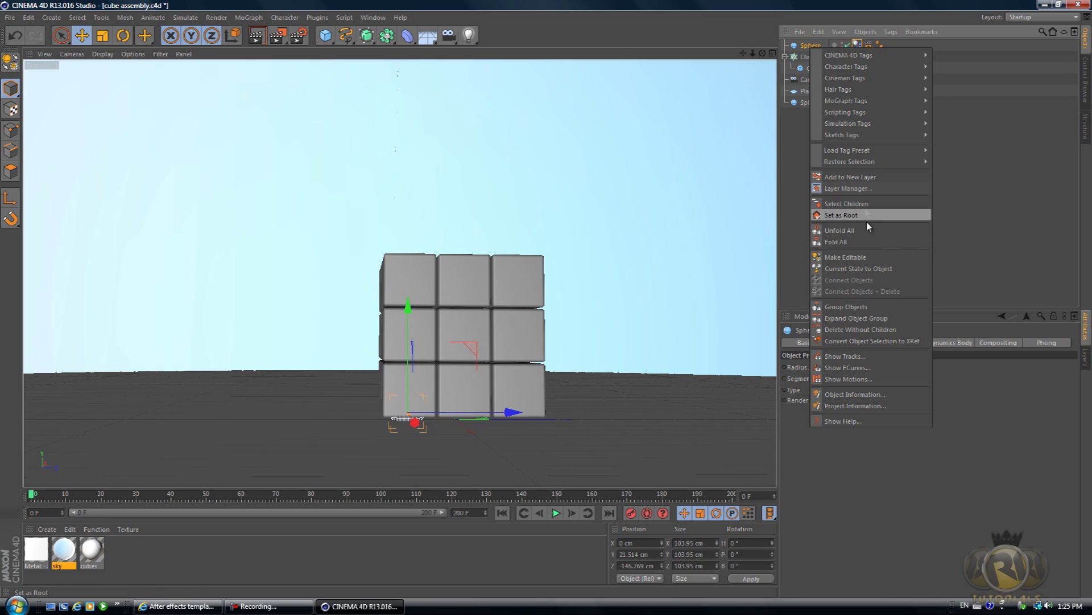
left_click(806, 50)
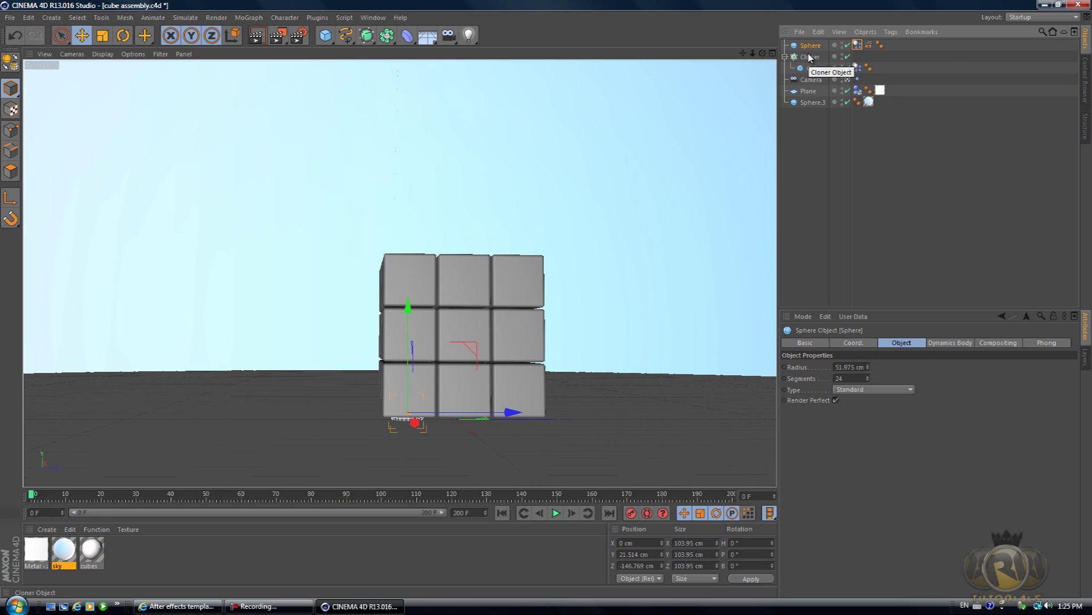
key("ctrl+c")
key("ctrl+v")
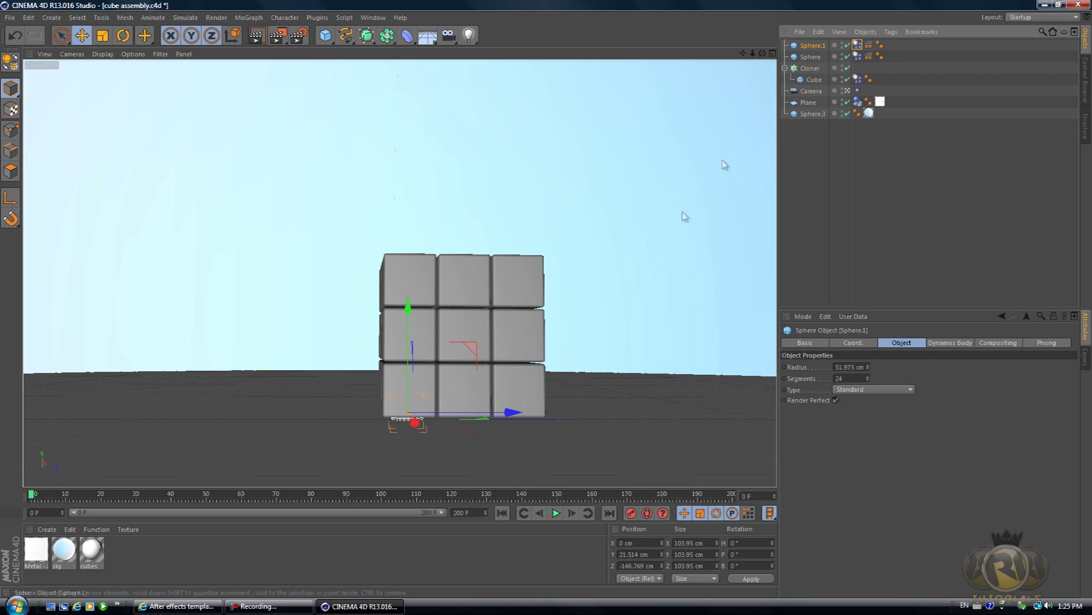
left_click_drag(509, 416, 616, 411)
Step: Duplicate the sphere again and move the copy to about -170 cm in X and 9.5 cm in Z
left_click_drag(763, 53, 546, 299)
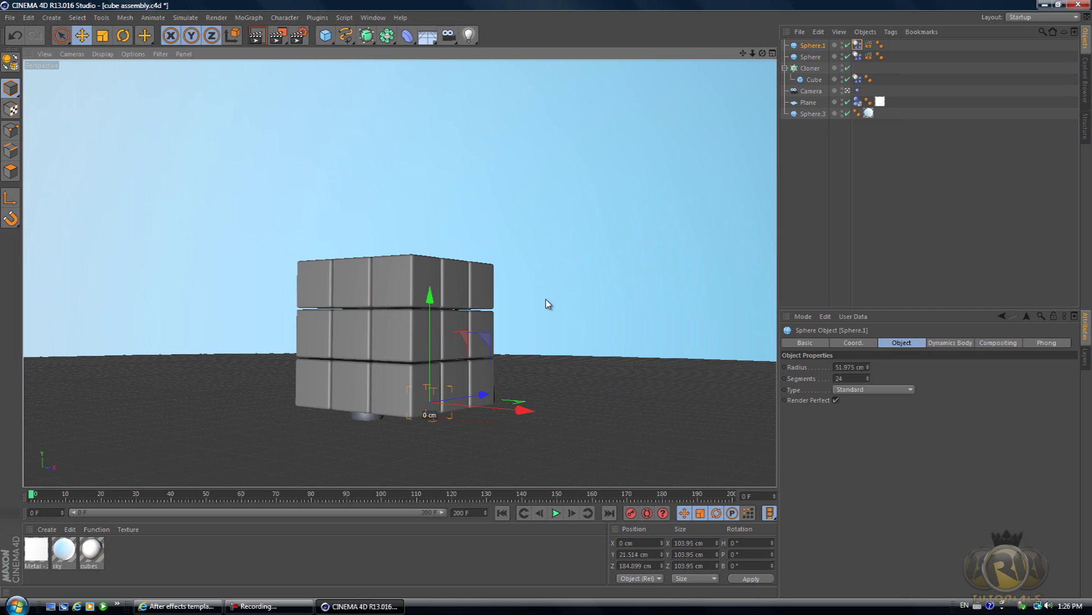
key("ctrl+c")
key("ctrl+v")
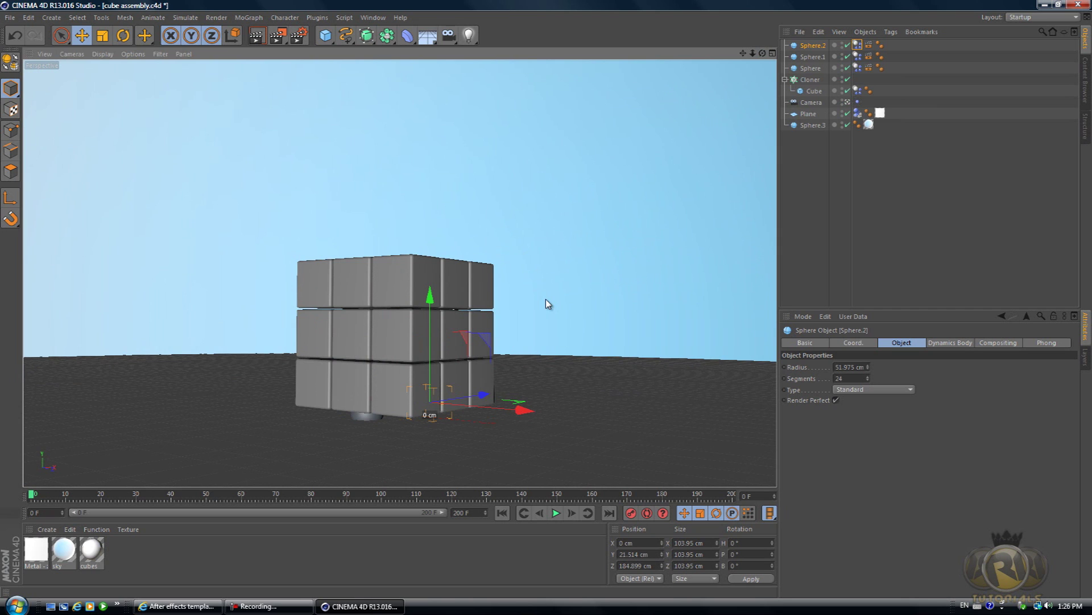
left_click_drag(763, 53, 559, 304)
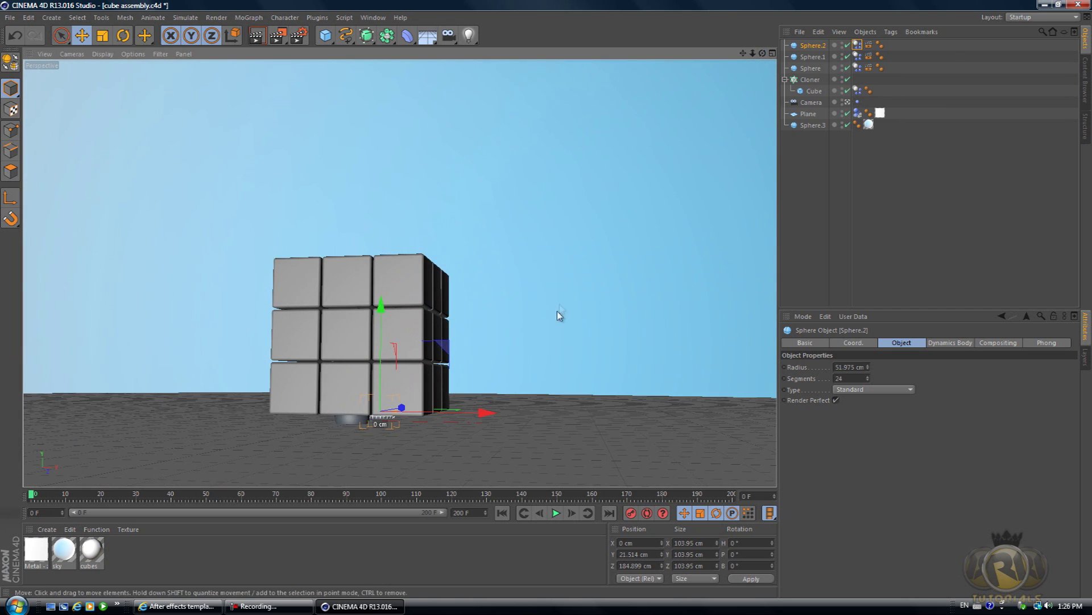
left_click_drag(483, 410, 453, 393)
left_click_drag(762, 53, 550, 303)
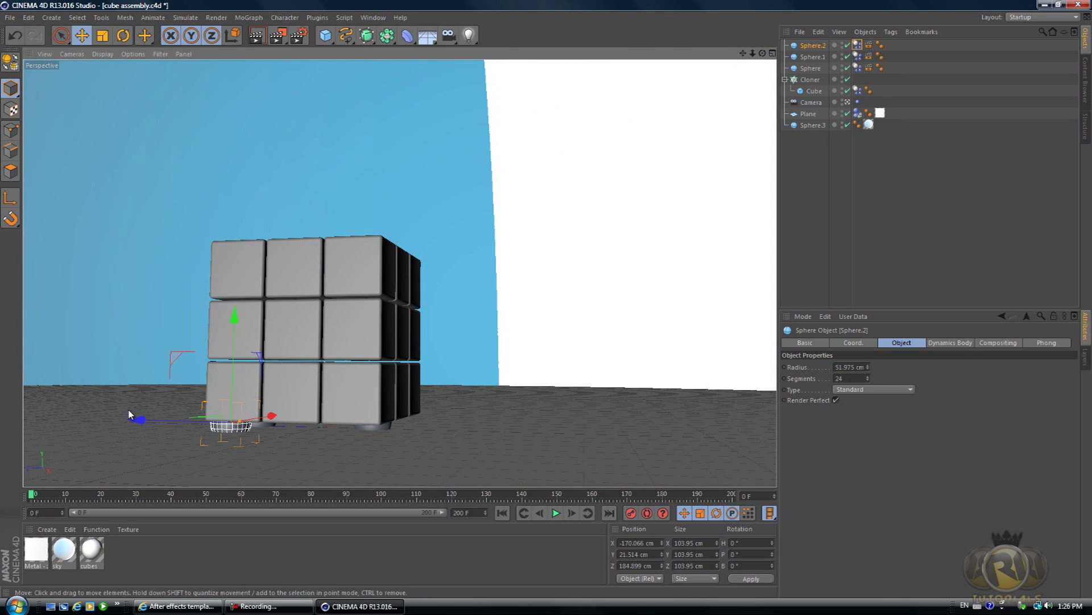
left_click_drag(154, 423, 216, 433)
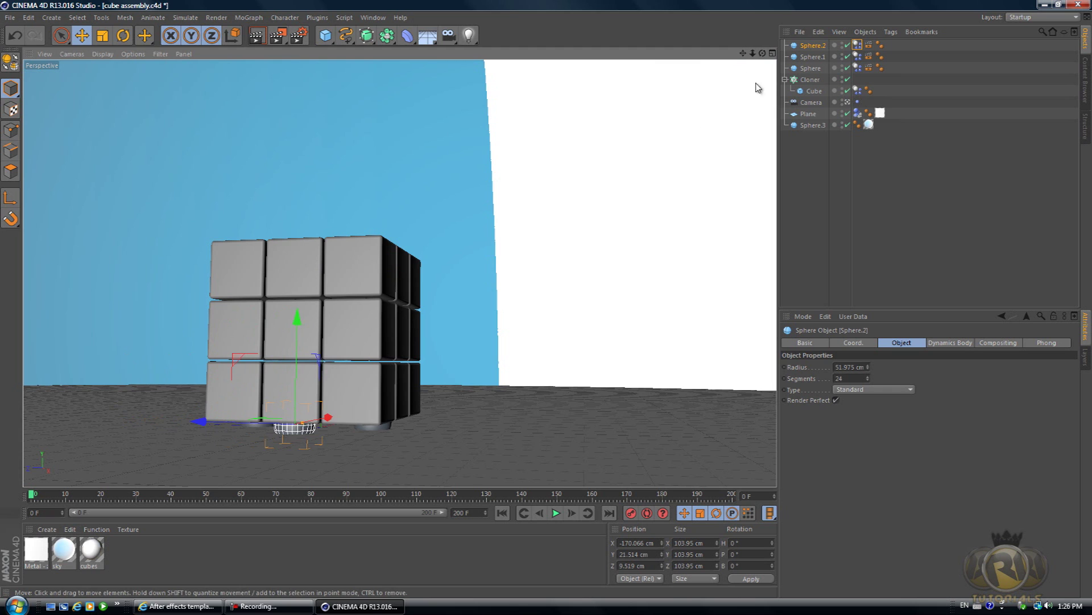
Step: Duplicate the third sphere and move the copy to about 171 cm in X, under the stack's remaining side
left_click_drag(762, 53, 547, 300)
key("ctrl+c")
key("ctrl+v")
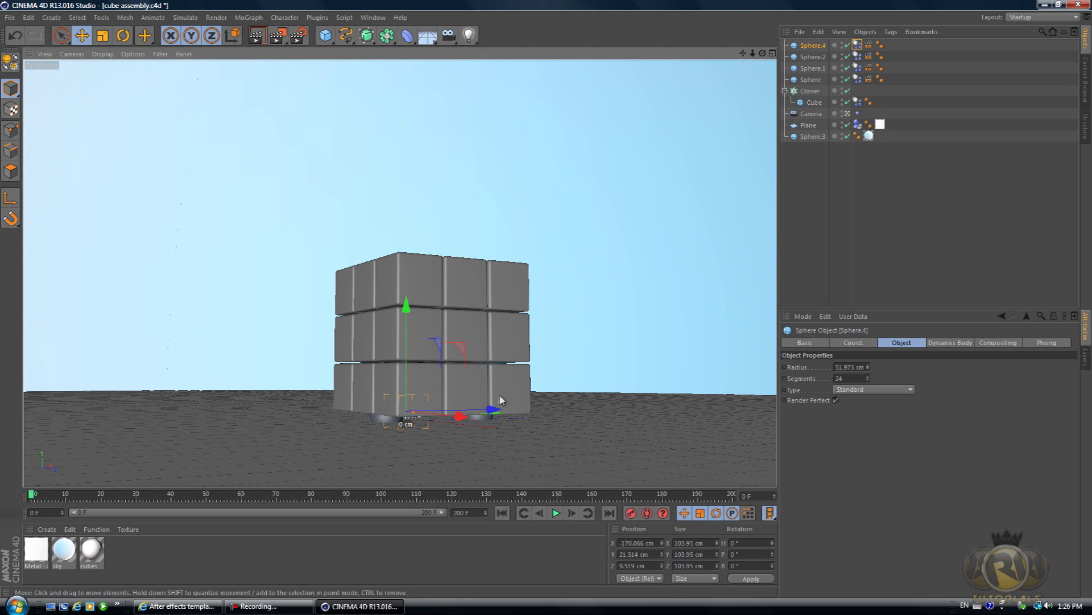
left_click_drag(453, 418, 512, 427)
Step: Play the dynamics simulation of the cube stack and stop it at frame 187
left_click_drag(763, 53, 547, 302)
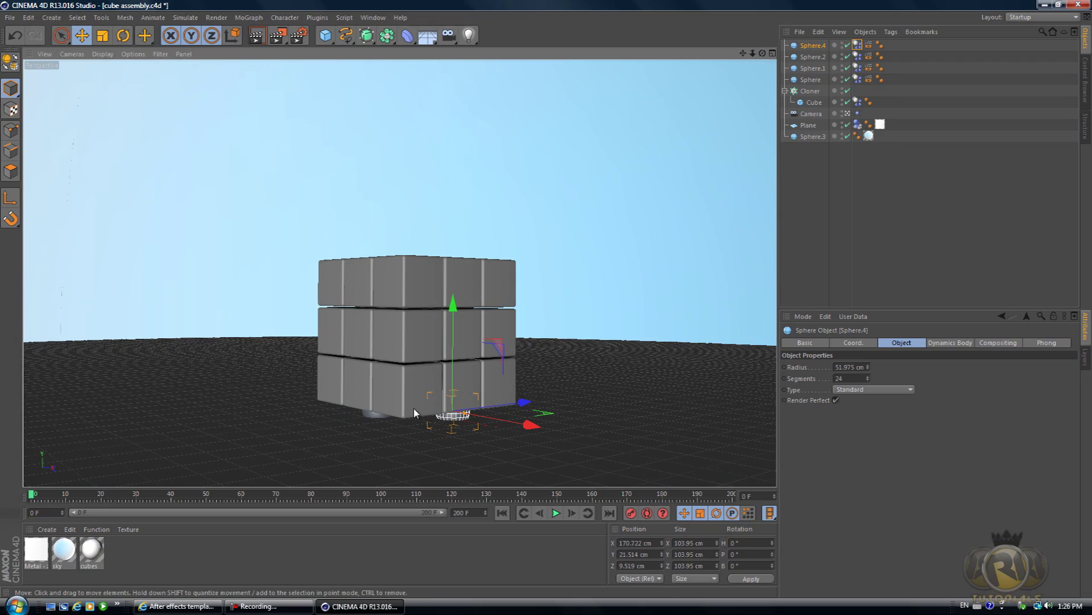
left_click(556, 513)
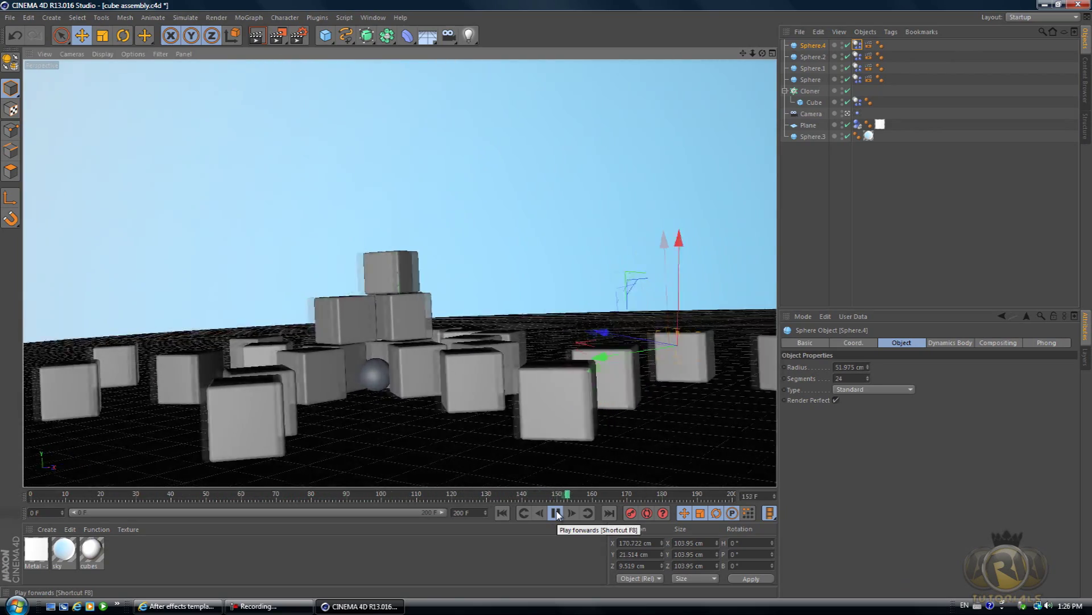
left_click(556, 514)
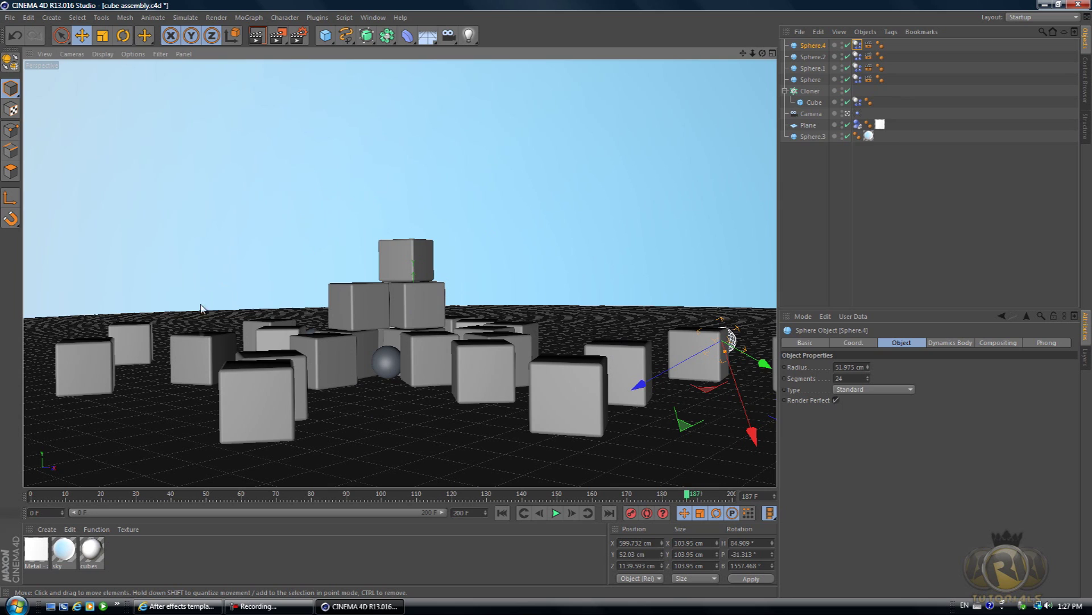
Step: Apply the cubes material to the Cloner
left_click(379, 417)
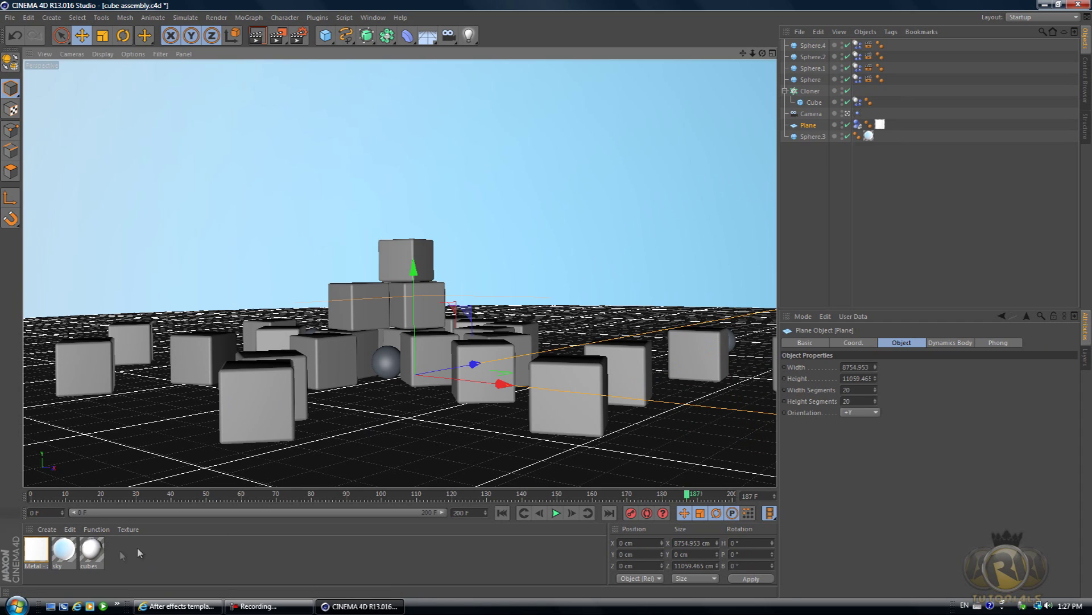
left_click(93, 556)
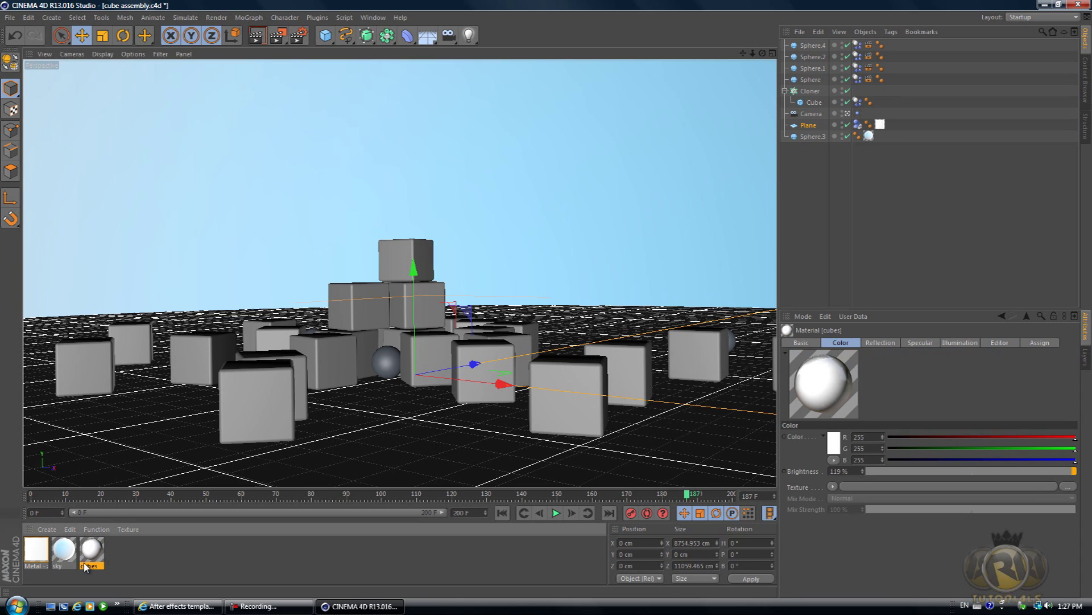
left_click_drag(92, 559, 809, 91)
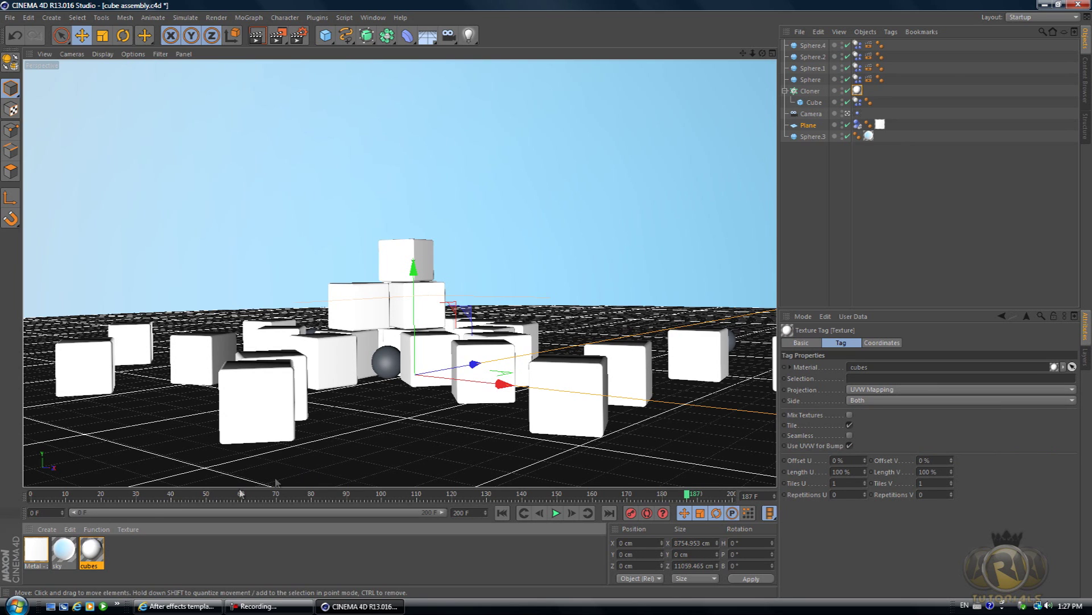
Step: Apply the Metal - zinc material to the floor plane and delete the duplicate texture tag
left_click(38, 552)
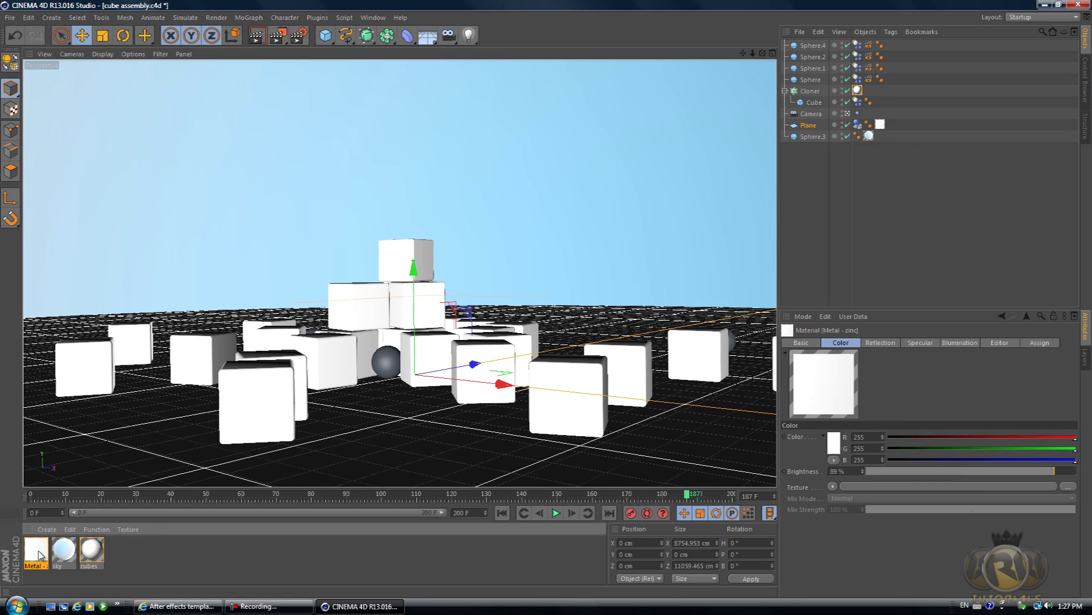
left_click_drag(37, 549, 387, 442)
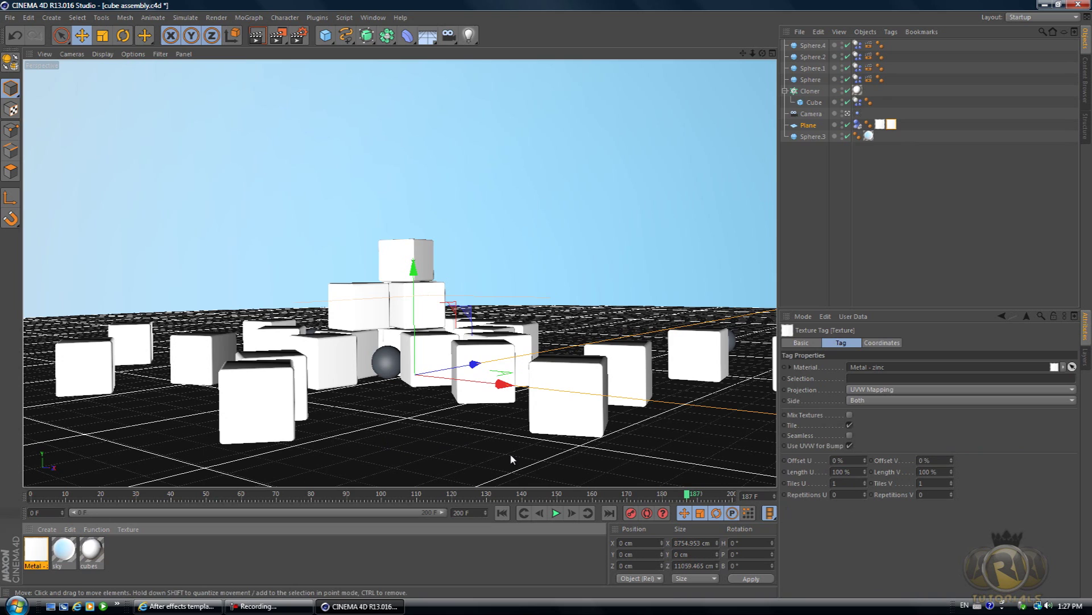
left_click(806, 126)
left_click(891, 124)
key("Delete")
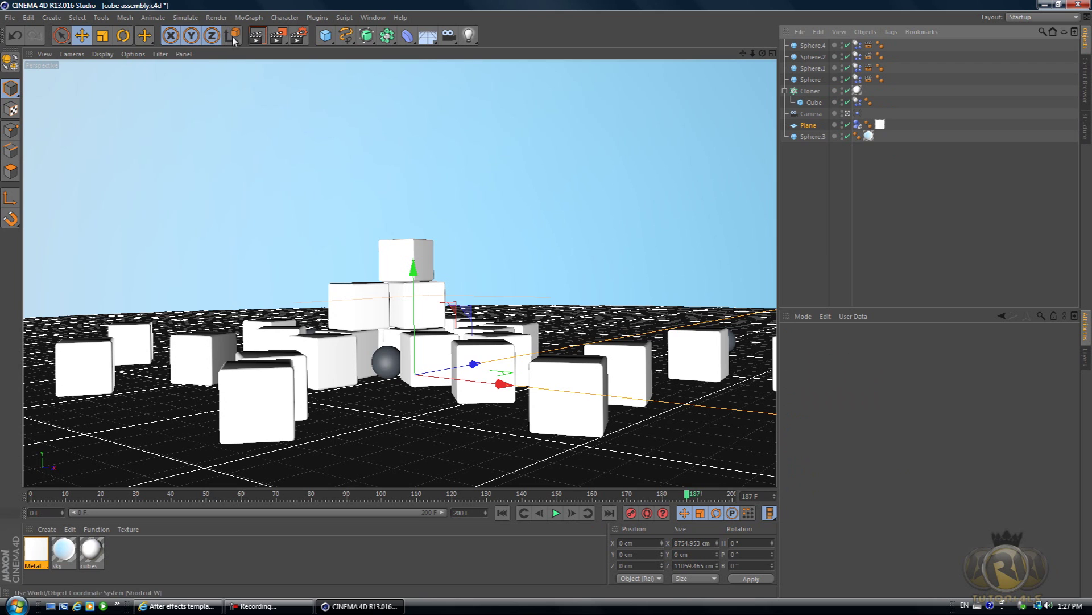
Step: Render a preview of the current frame in the viewport and return to the start of the animation
left_click(259, 35)
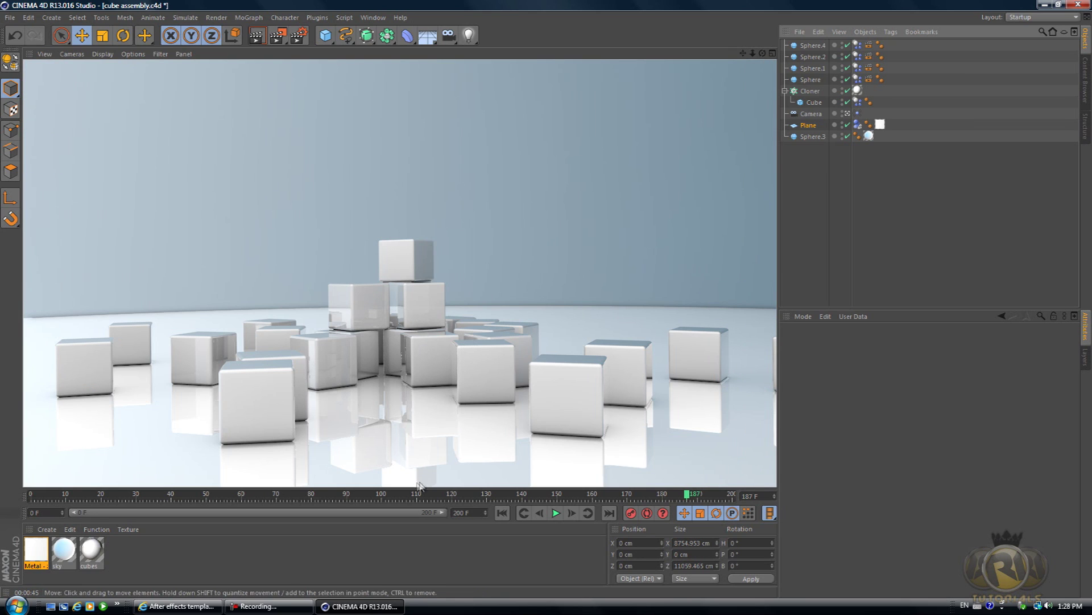
left_click(382, 433)
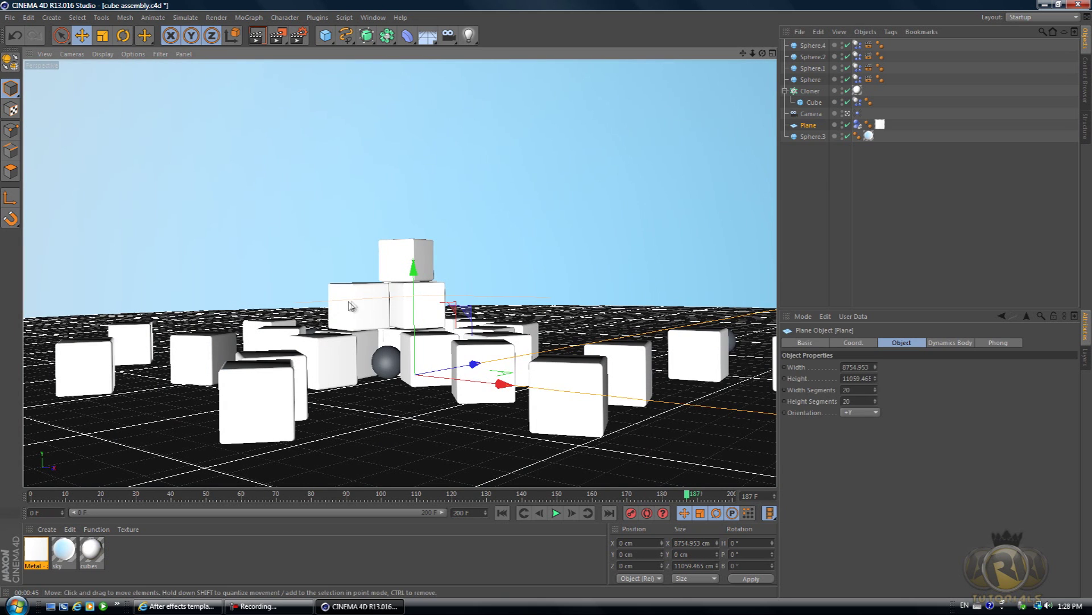
left_click(502, 513)
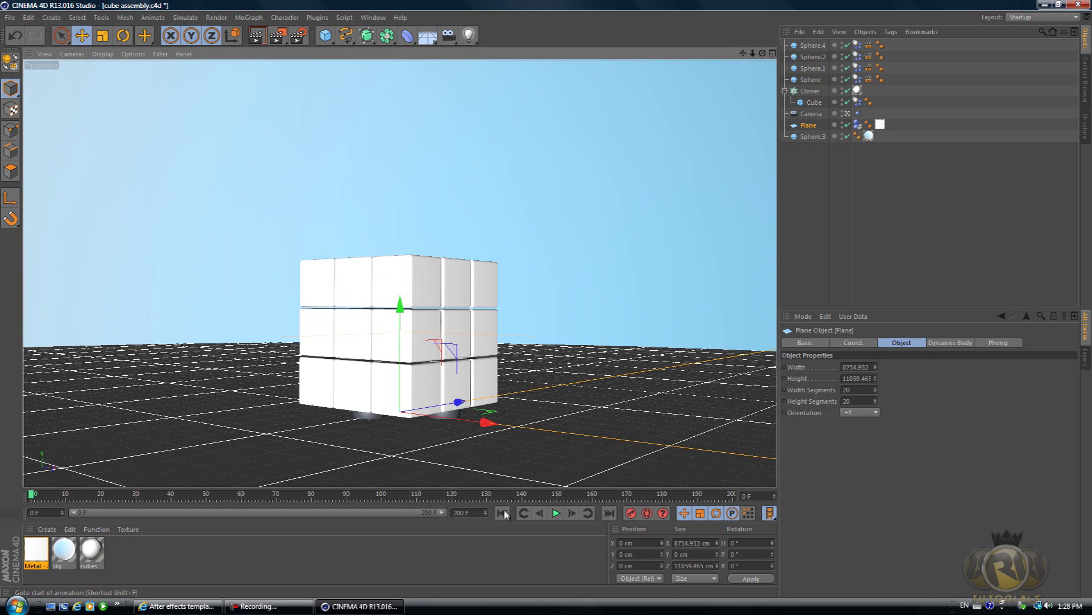
Step: Set the render output to 1280 x 720 pixels and the frame range to All Frames
left_click(299, 37)
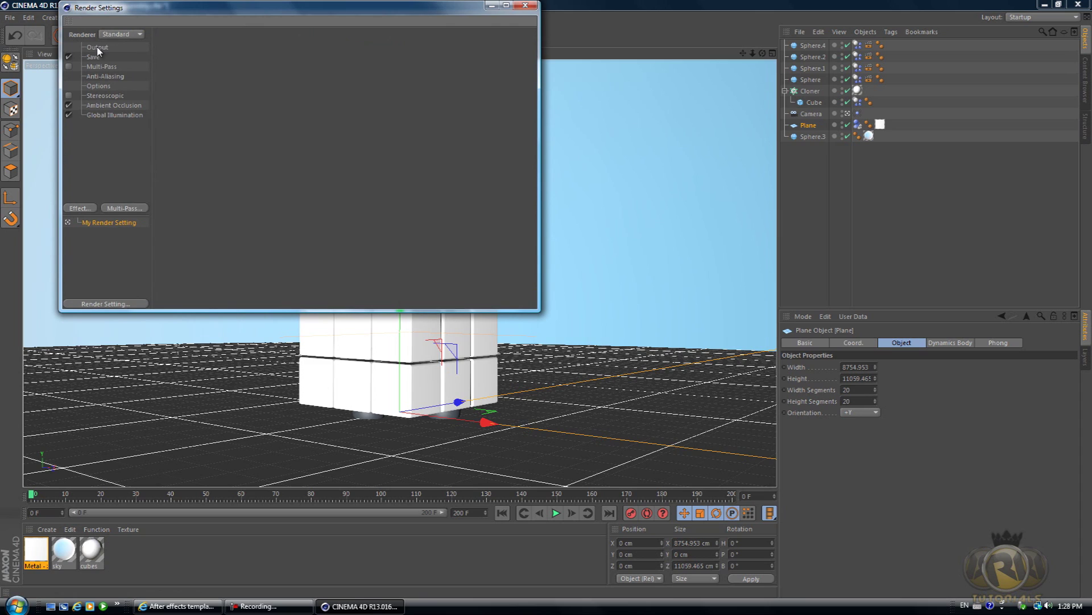
left_click(88, 49)
double_click(226, 57)
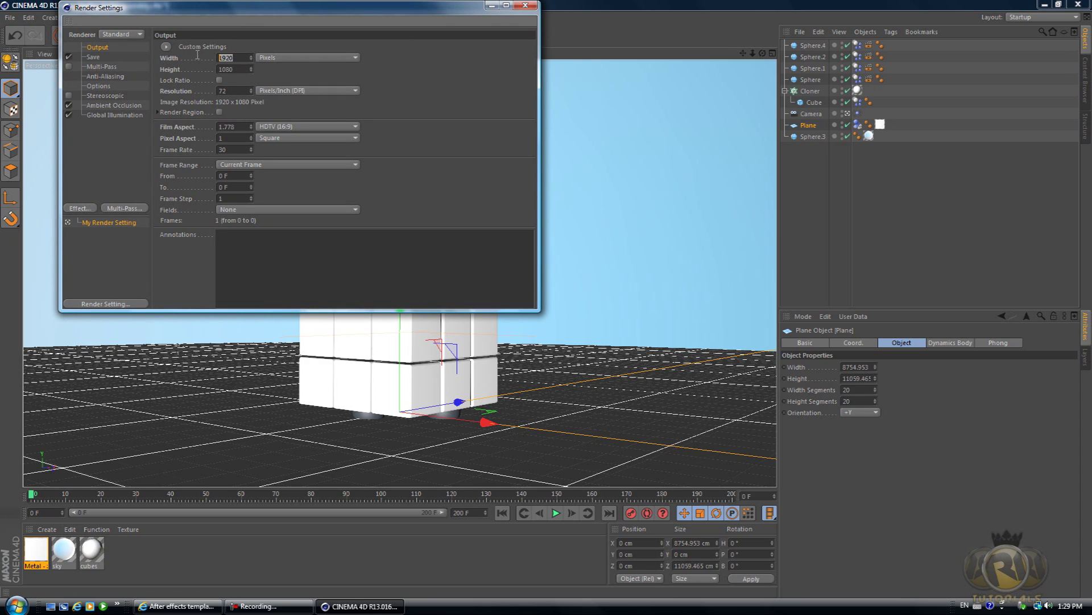
type("1280")
key("Tab")
type("7")
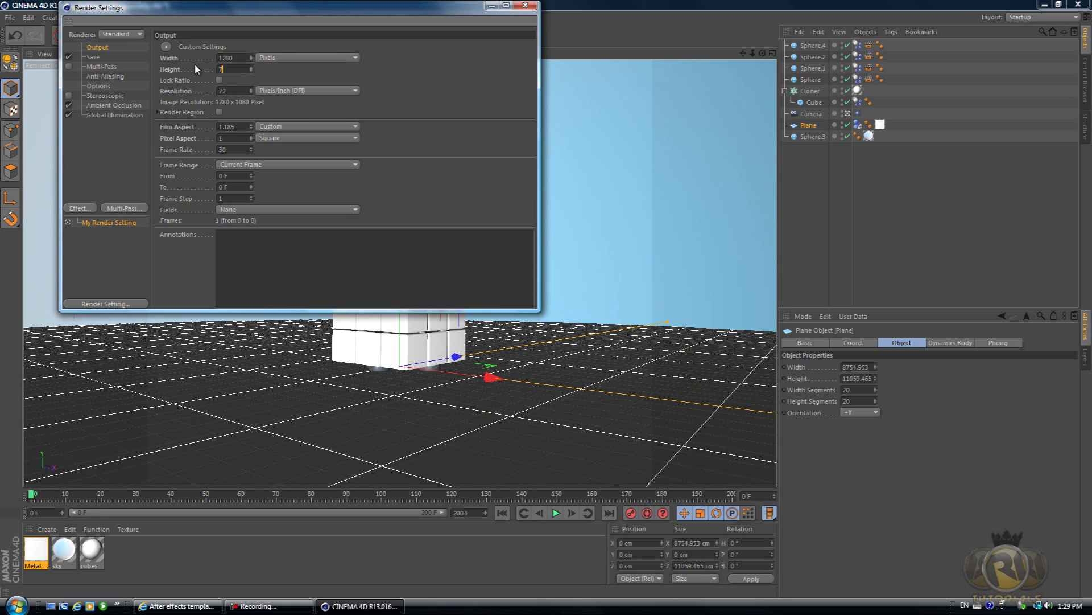
type("20")
key("Return")
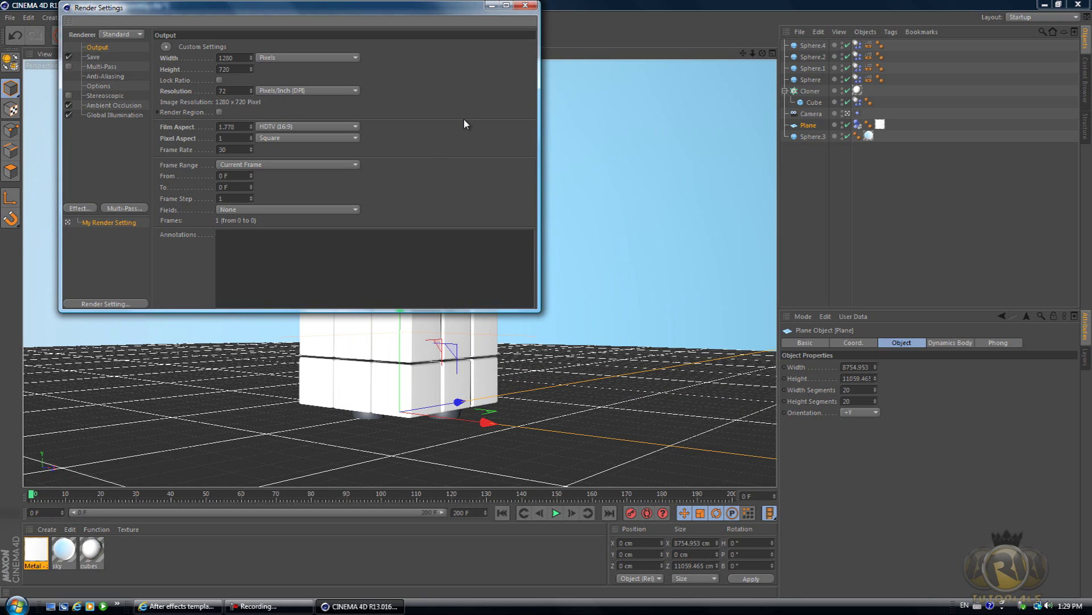
left_click(229, 166)
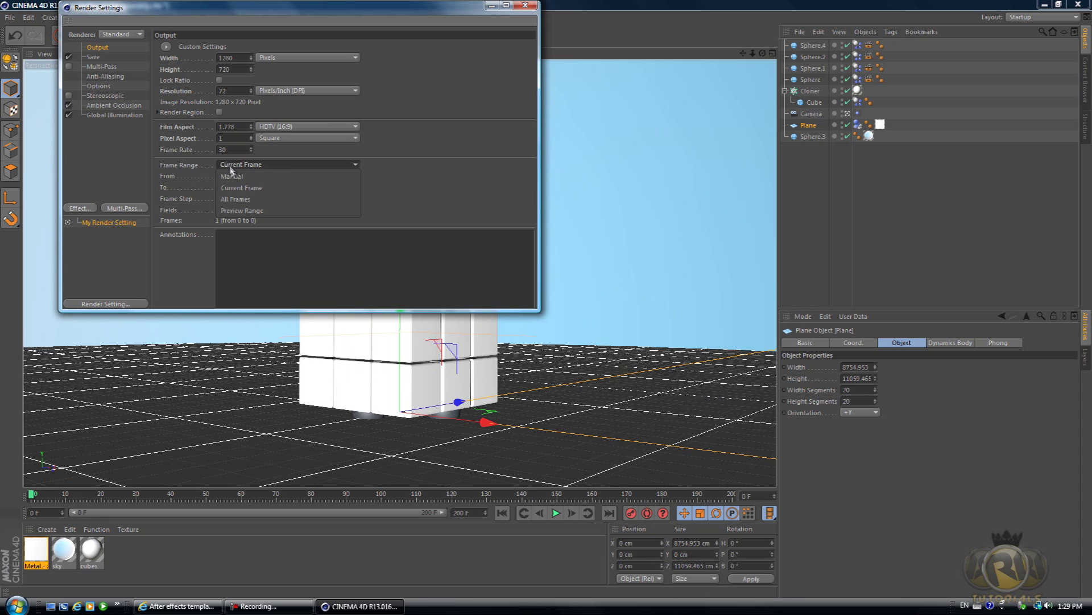
left_click(237, 199)
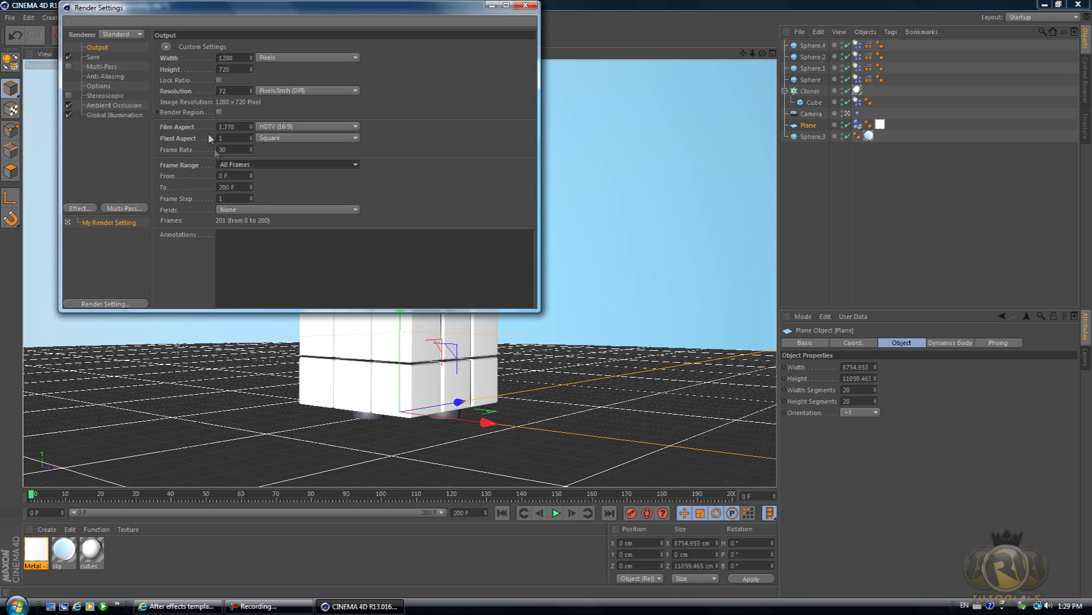
Step: Set the render's save file to cube assembly1 on the Desktop
left_click(92, 59)
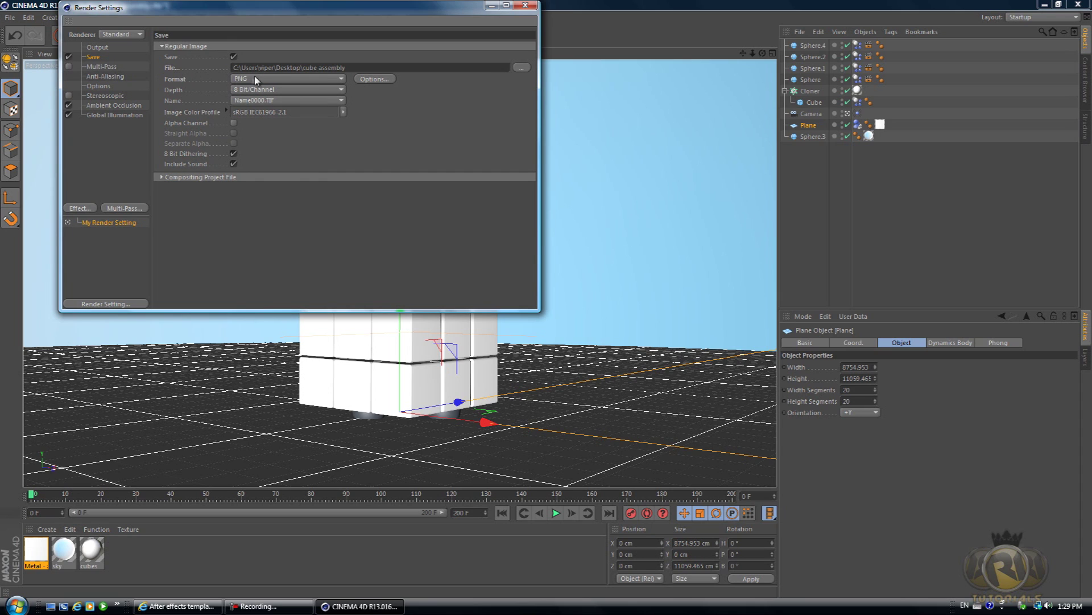
left_click(521, 67)
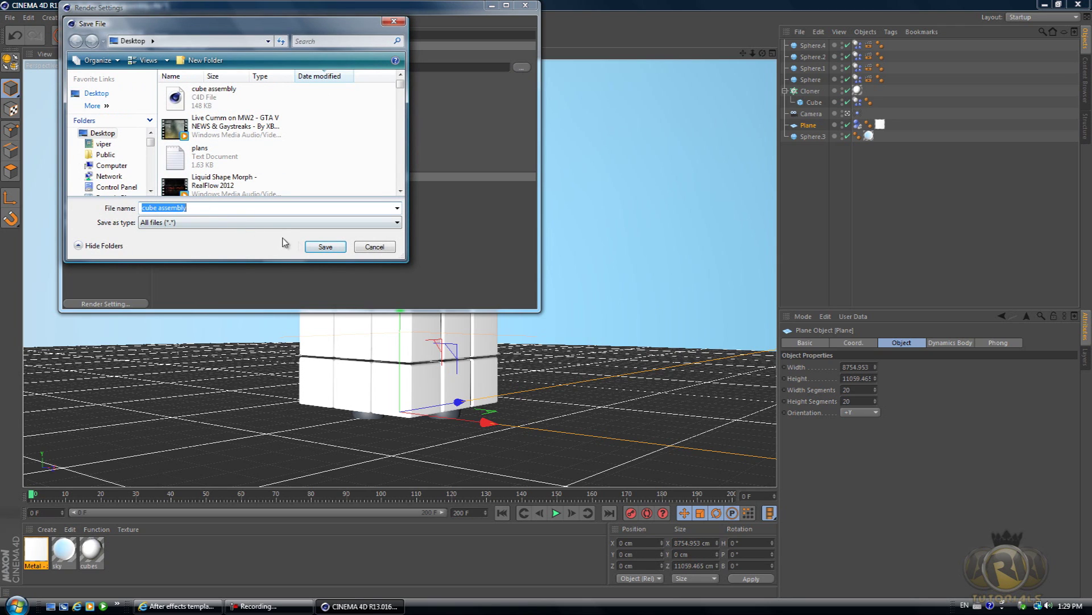
left_click(209, 210)
left_click(319, 248)
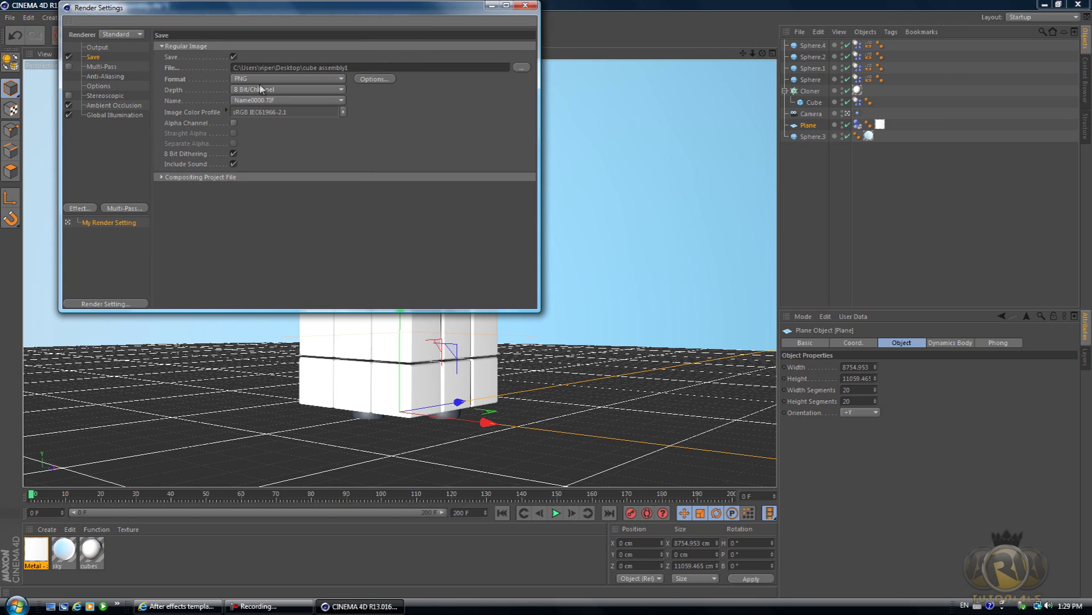
Step: Set the render's save format to QuickTime Movie
left_click(242, 82)
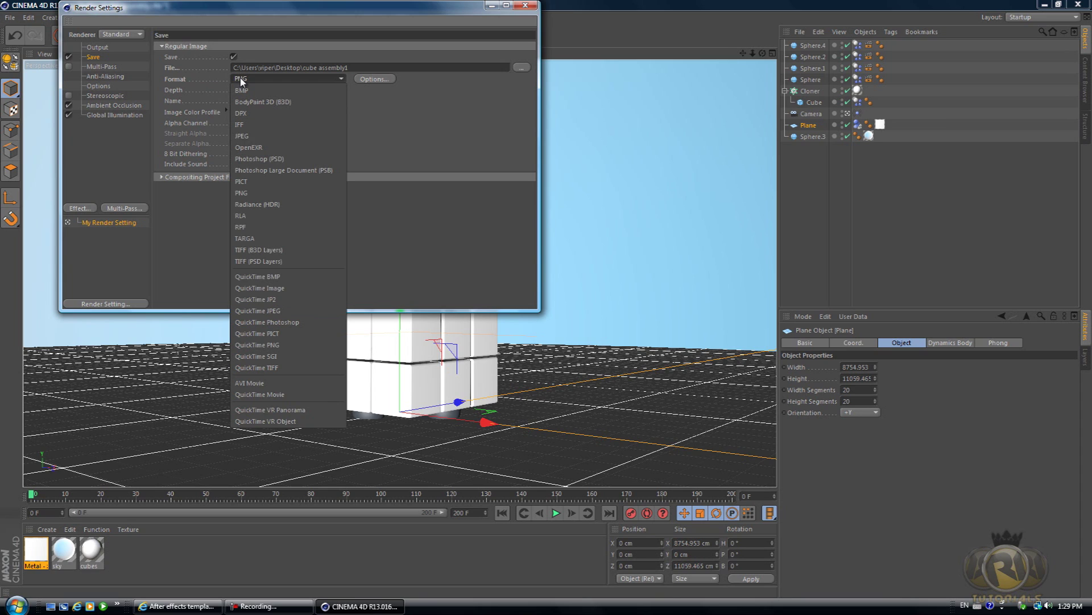
left_click(255, 395)
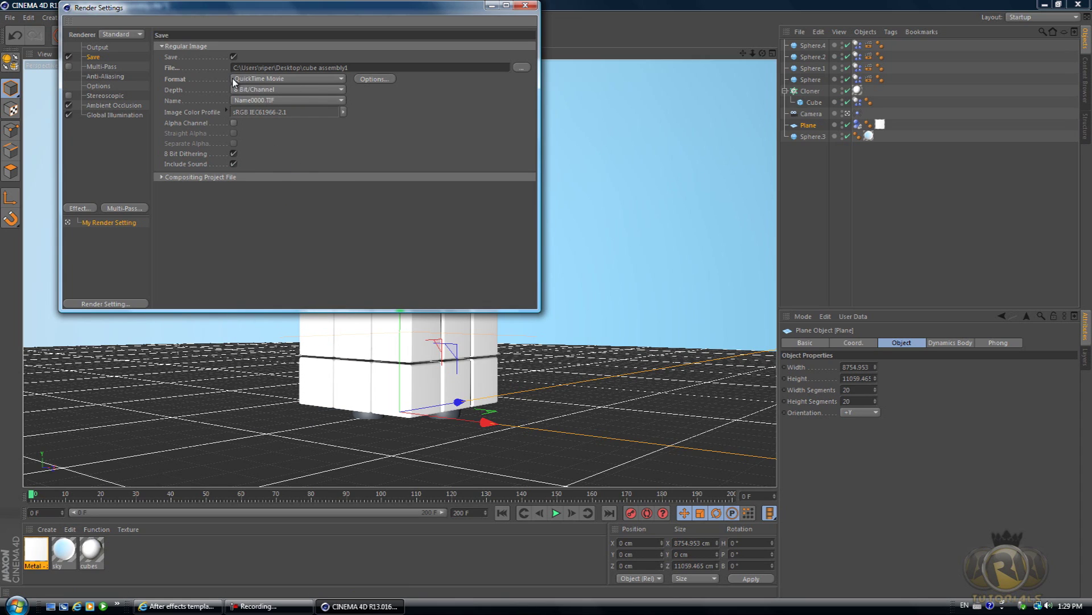
left_click(284, 79)
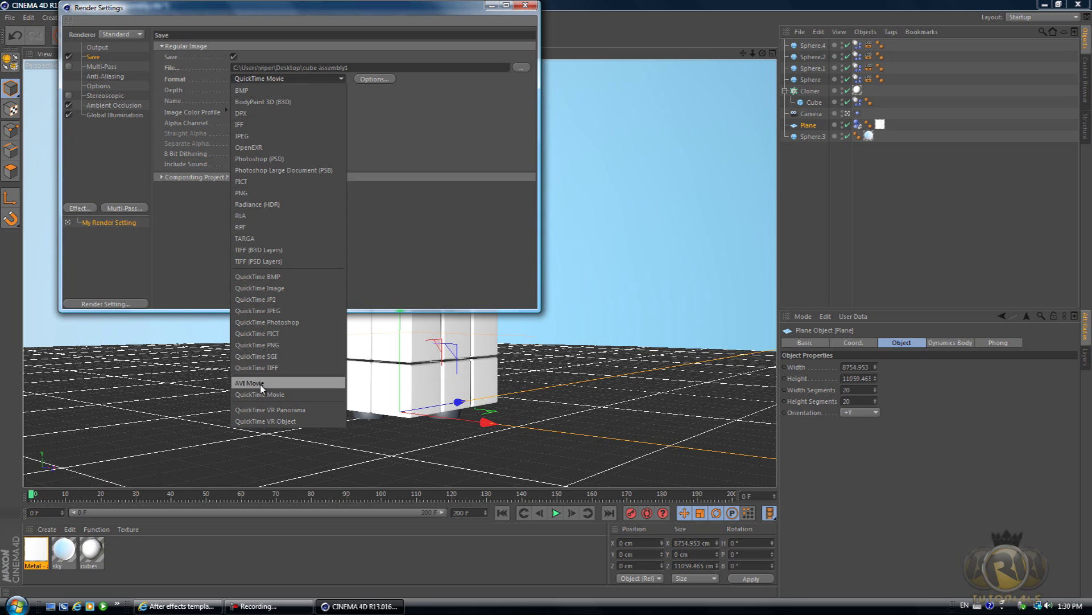
left_click(347, 97)
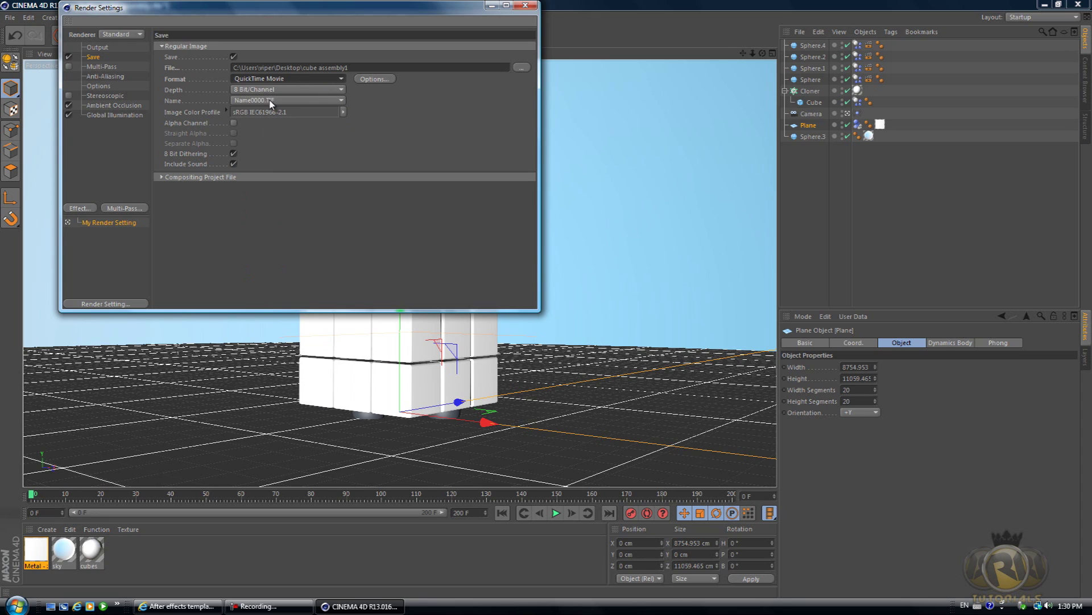
Step: Review the Multi-Pass, Ambient Occlusion and Global Illumination render settings, then close the render settings
left_click(104, 67)
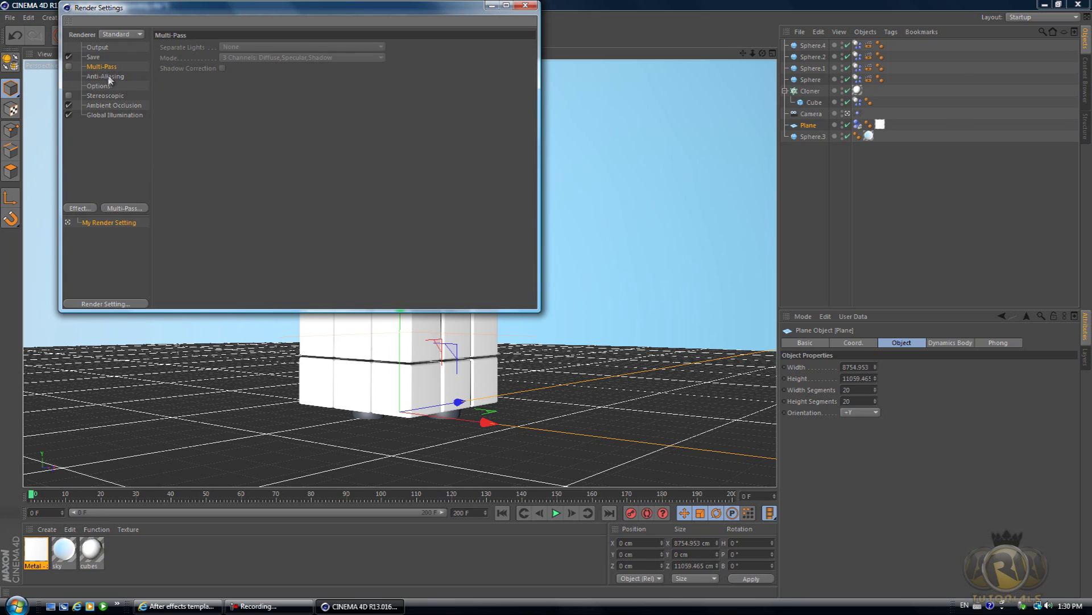
left_click(108, 107)
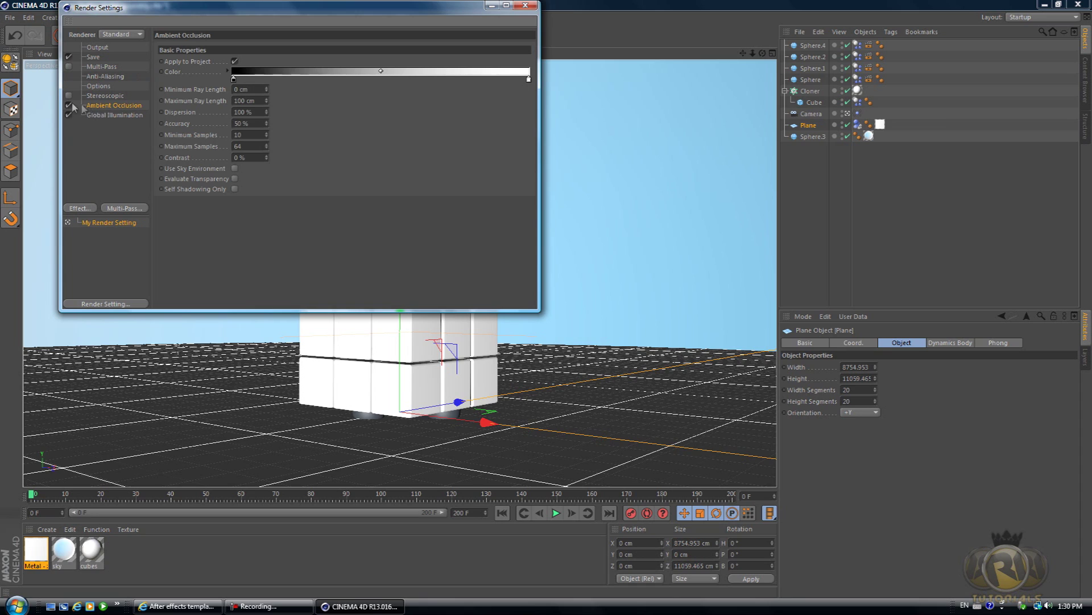
left_click(102, 117)
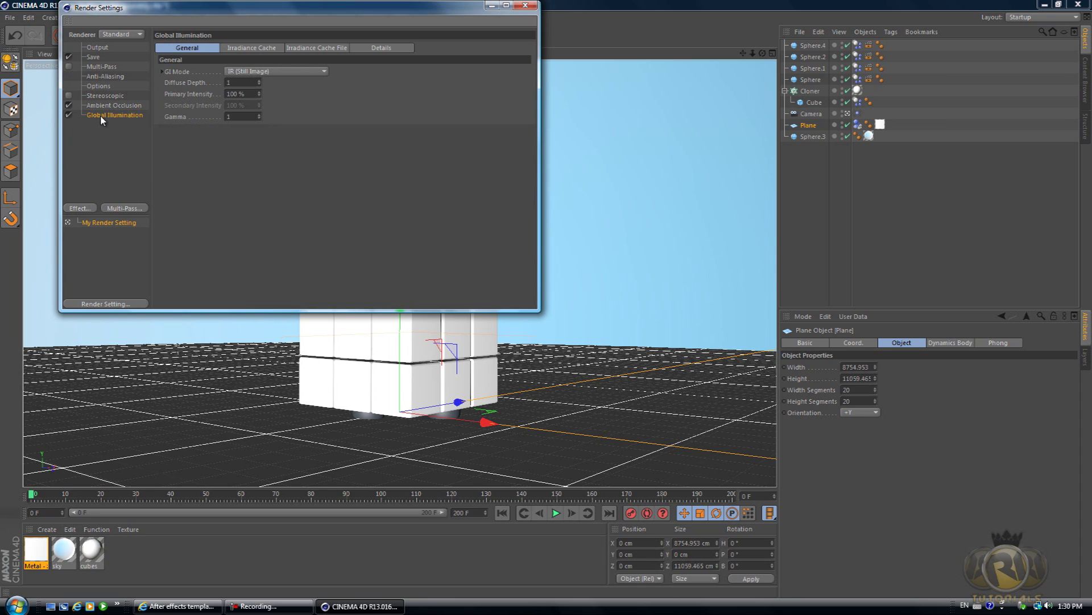
left_click(74, 208)
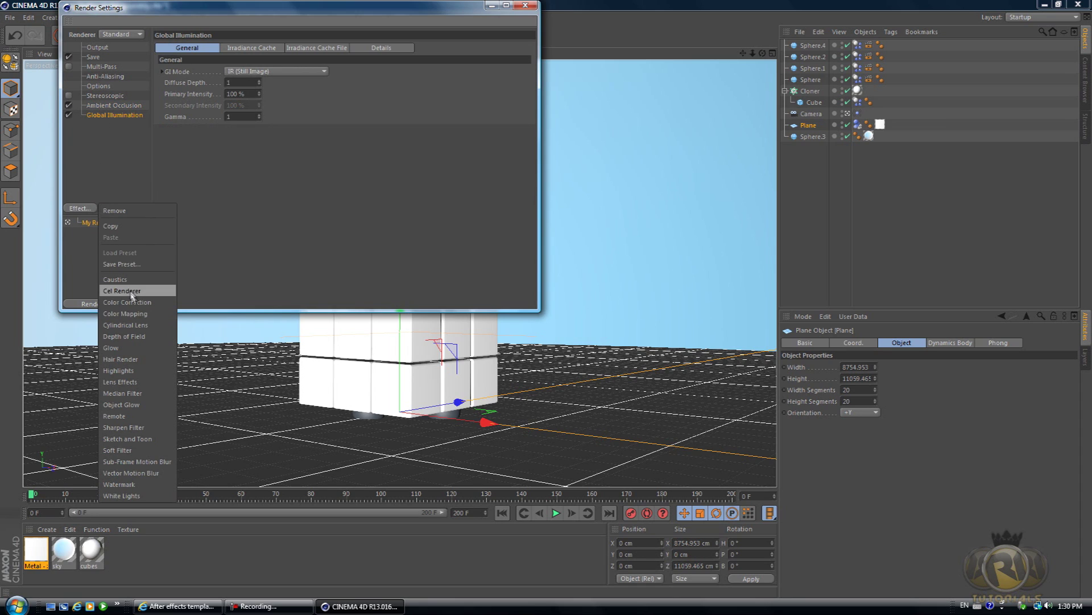
left_click(104, 148)
left_click(107, 106)
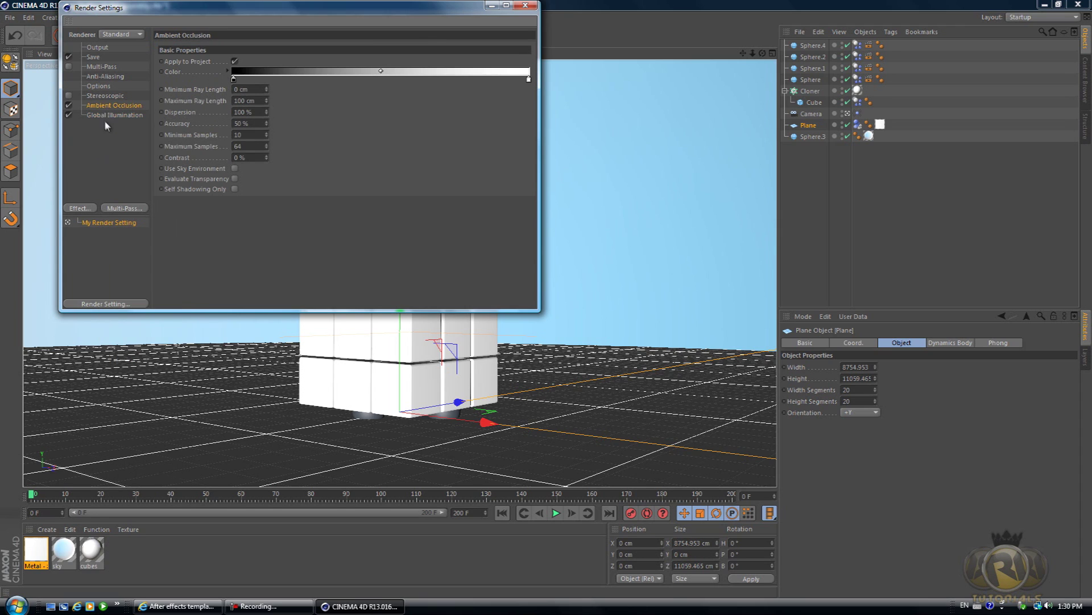
left_click(106, 113)
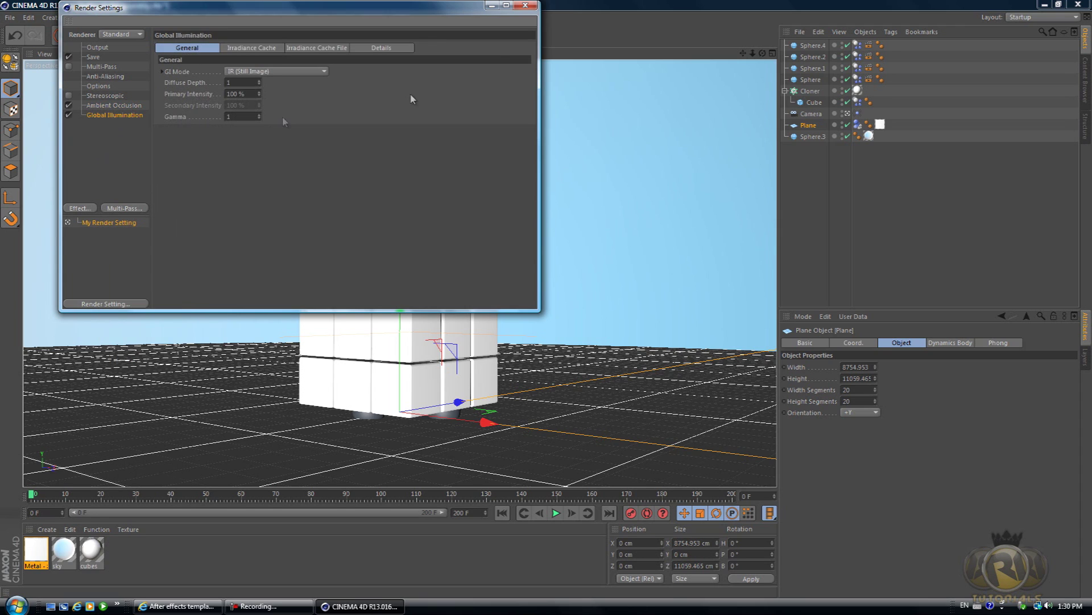
left_click(525, 5)
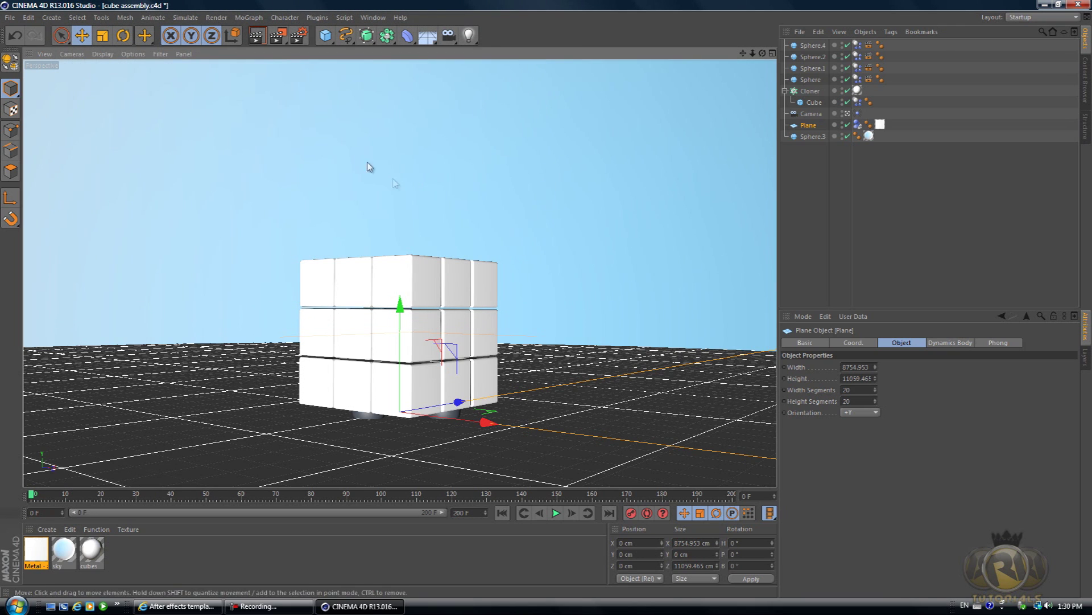
Step: Render all frames of the cube animation to the Picture Viewer
left_click(279, 37)
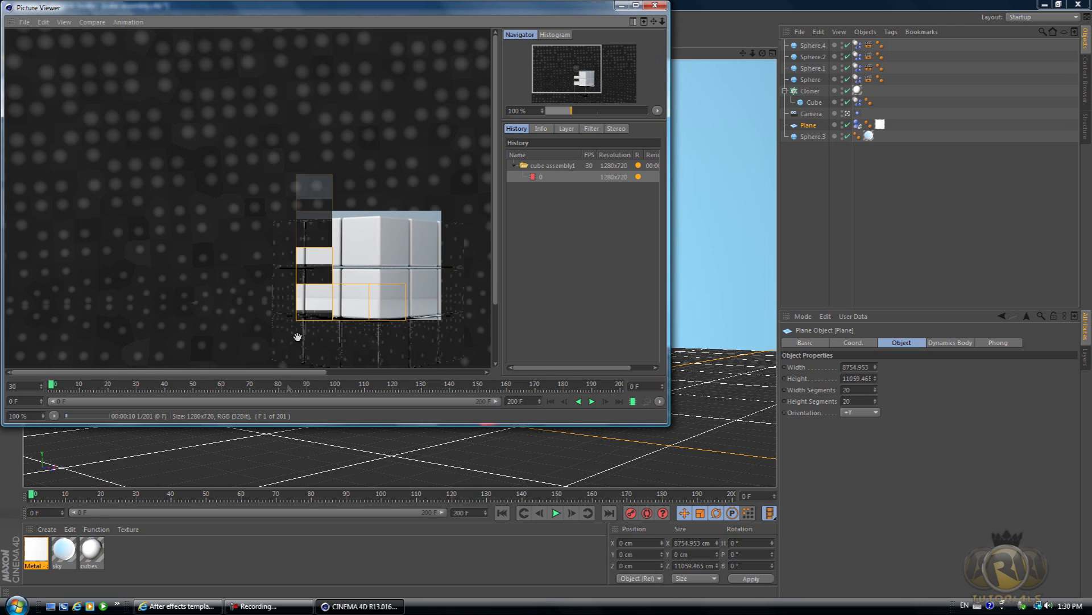
left_click(256, 606)
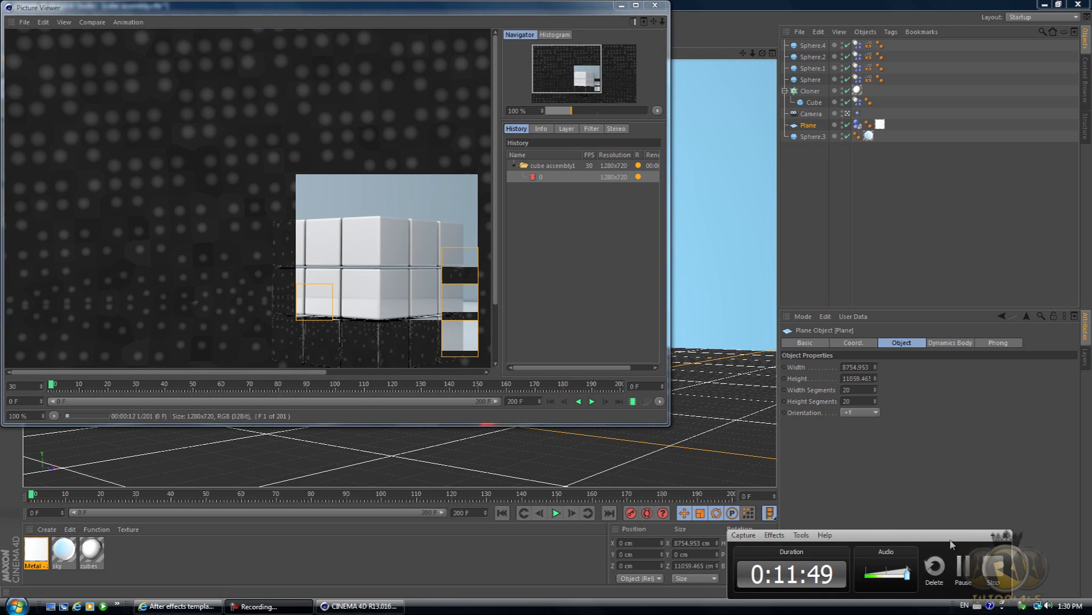
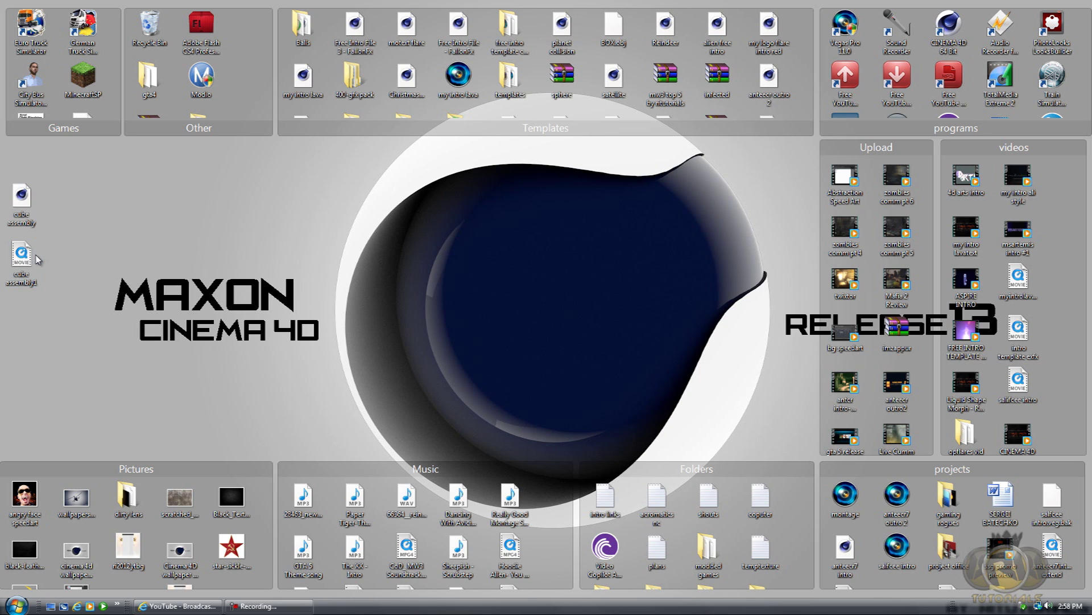
Step: Play the rendered cube assembly1 movie from the desktop and close the player
double_click(36, 259)
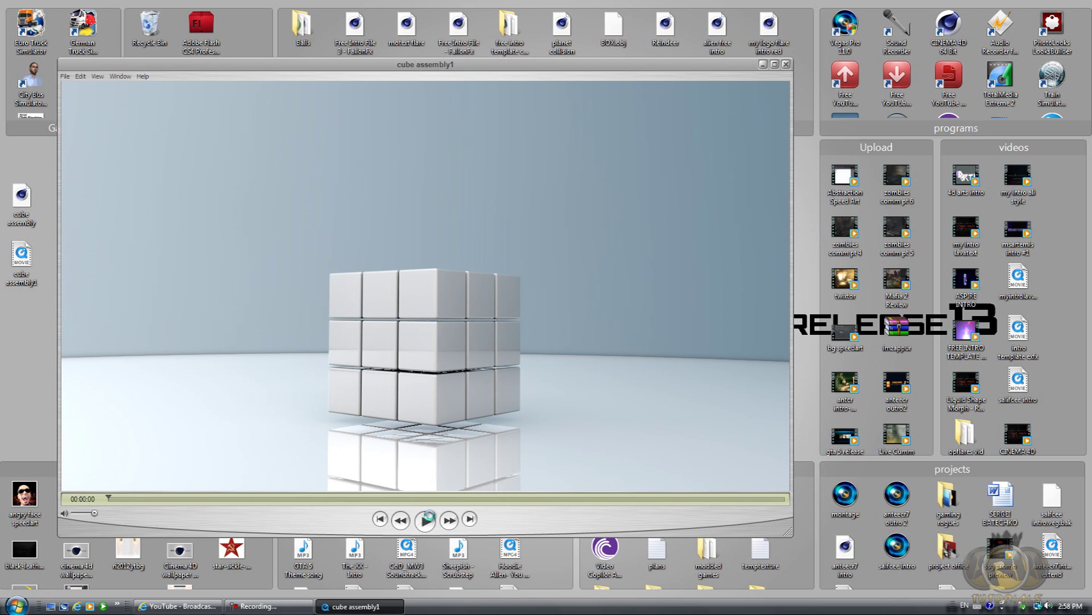
left_click(426, 518)
left_click(785, 64)
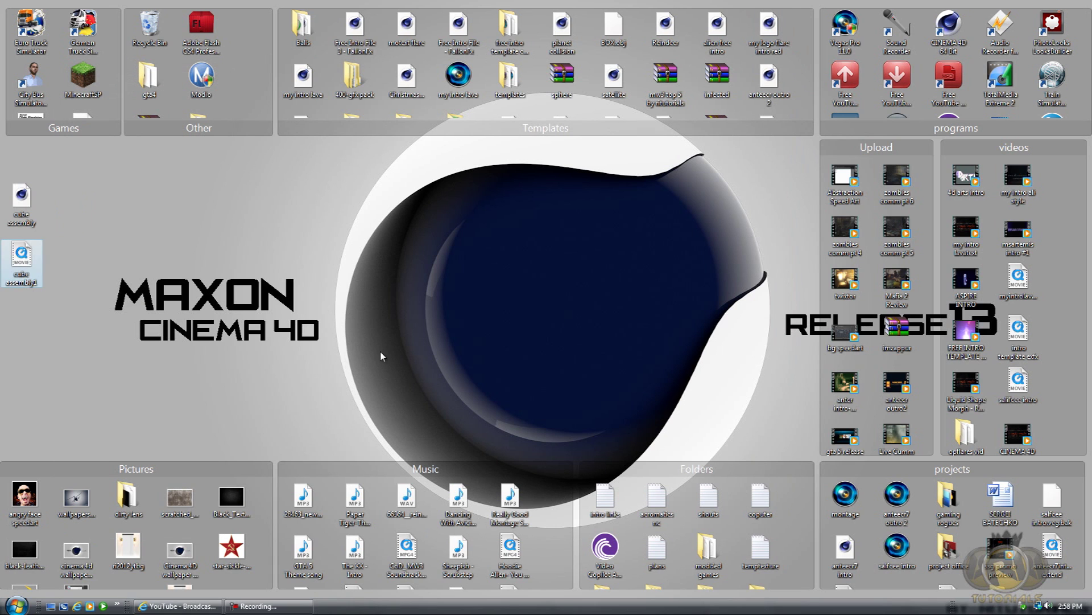
Step: Open the cube assembly1 movie from the desktop in Vegas Pro 11.0
left_click(22, 259)
left_click_drag(19, 261, 848, 29)
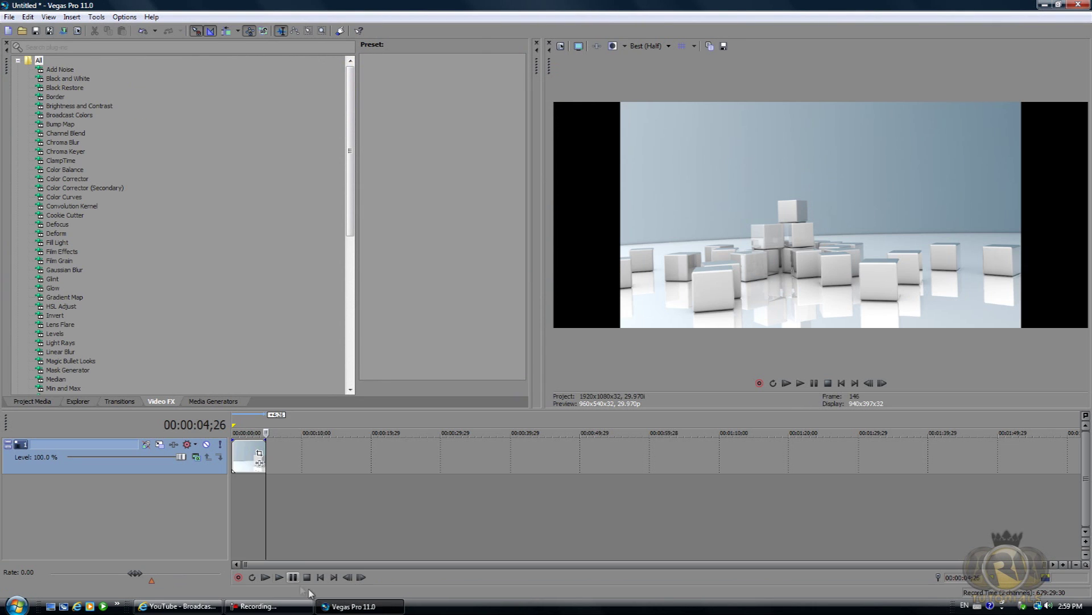
Step: Set the video preview quality to Draft (Half)
left_click(248, 479)
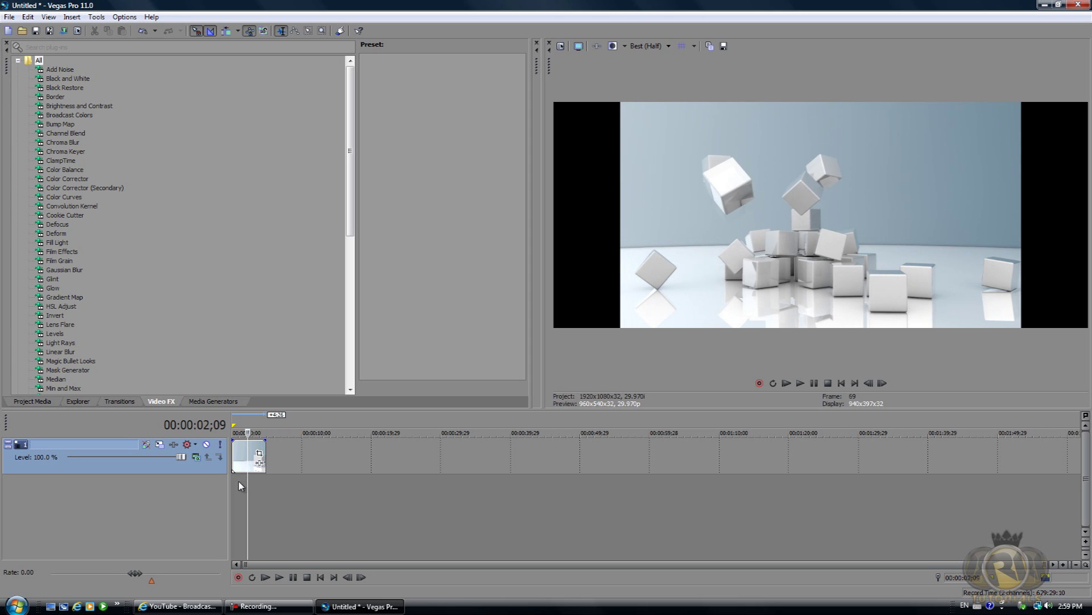
left_click(654, 46)
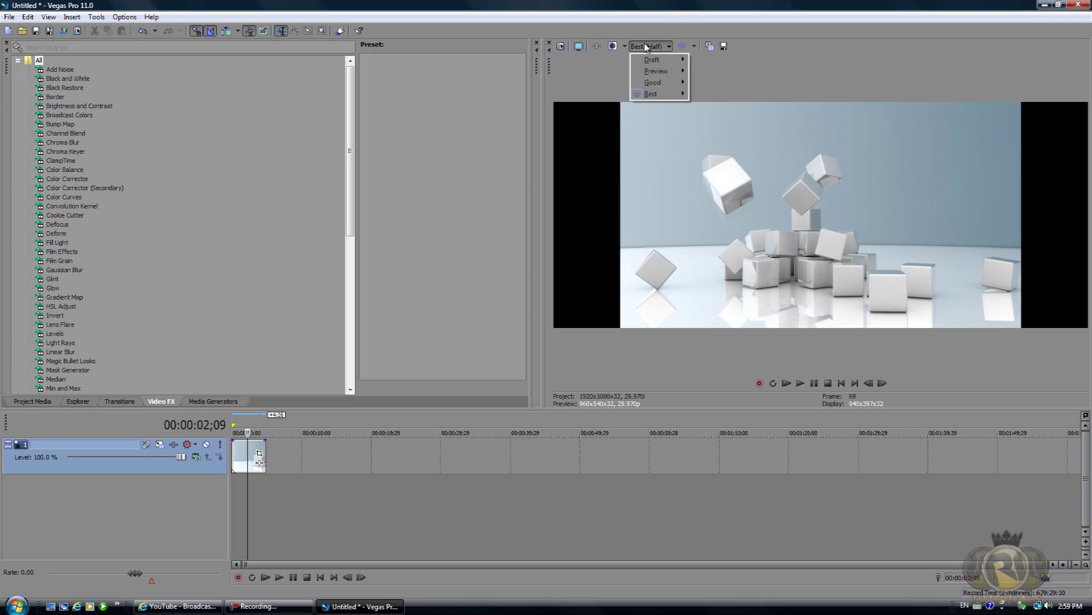
mouse_move(657, 60)
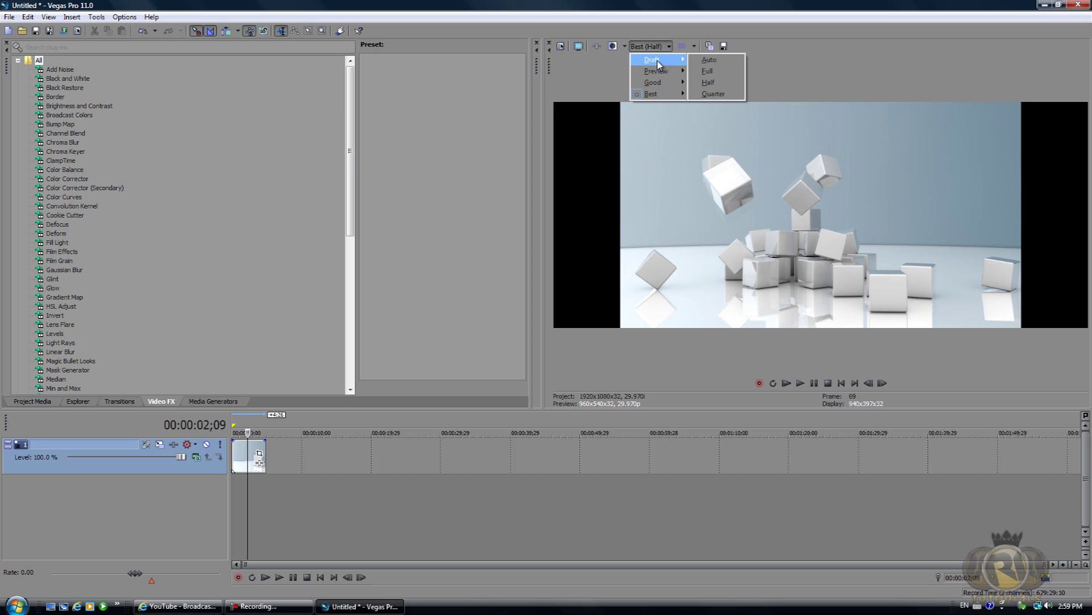
left_click(721, 83)
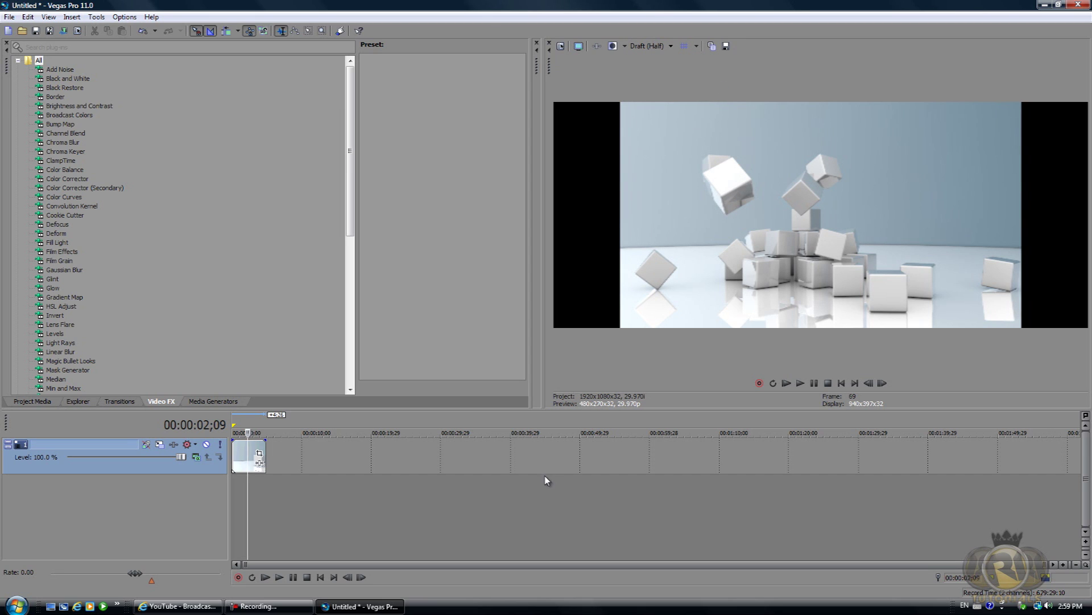
Step: Play the cube clip on the timeline and pause it near its end
left_click(266, 577)
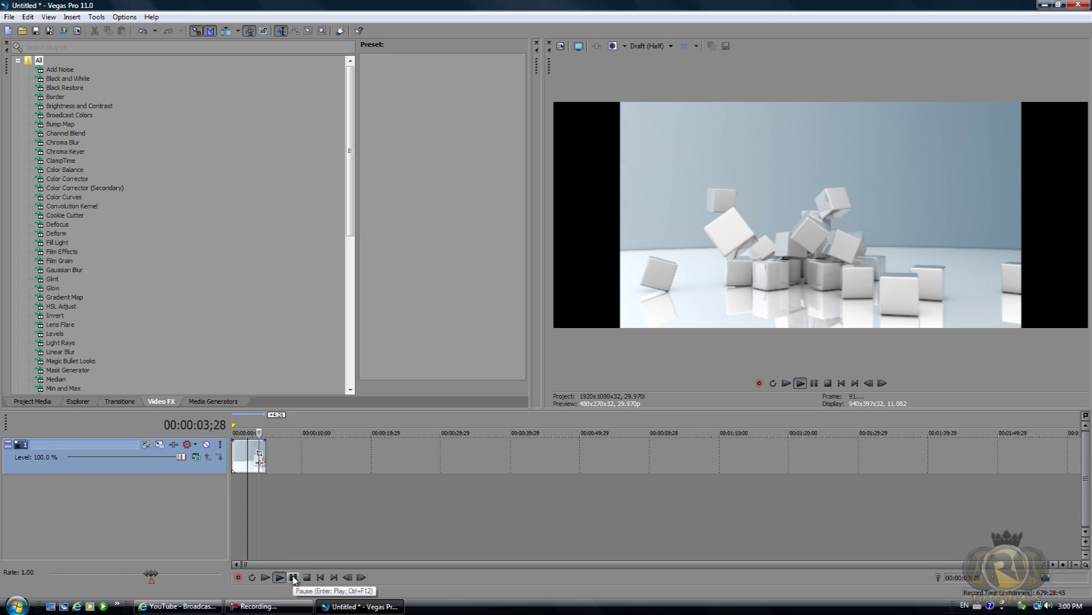
left_click(294, 576)
left_click(233, 476)
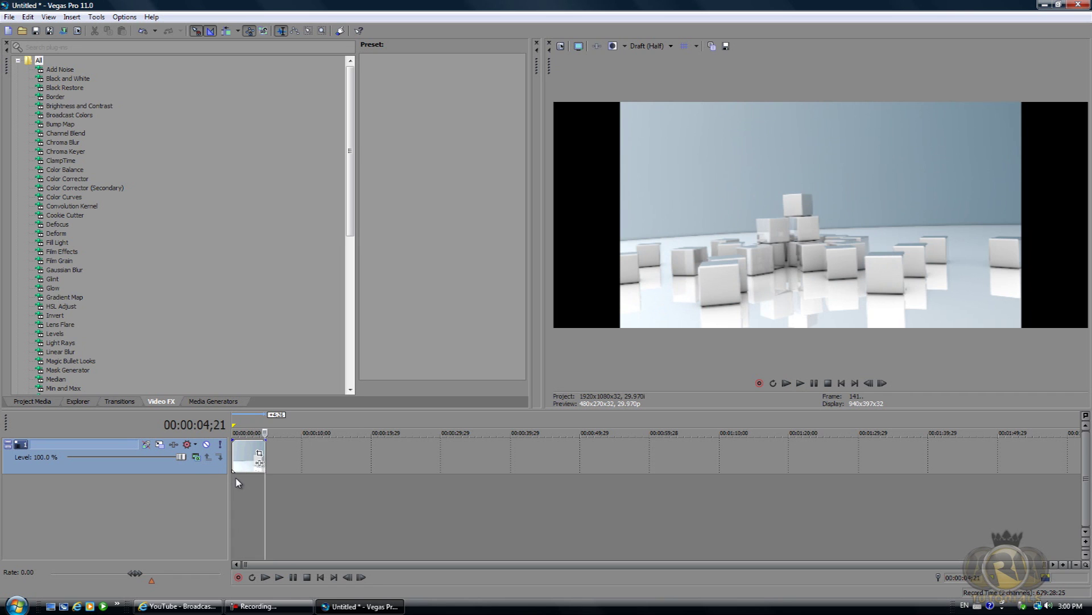
left_click(293, 577)
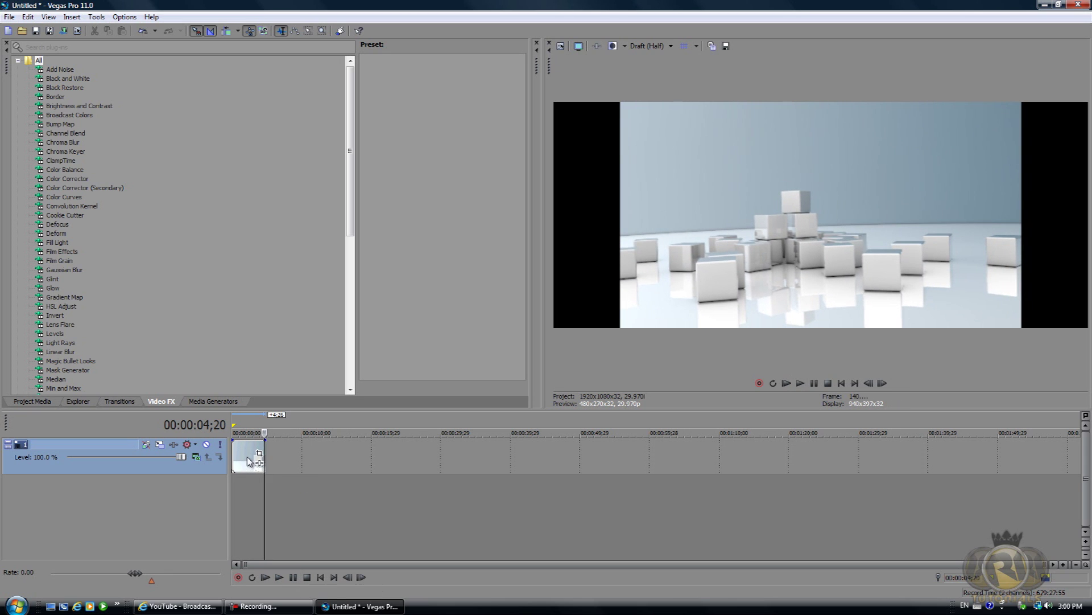
Step: Reverse the cube clip on the timeline so the scattered cubes assemble into the large cube
left_click(247, 455)
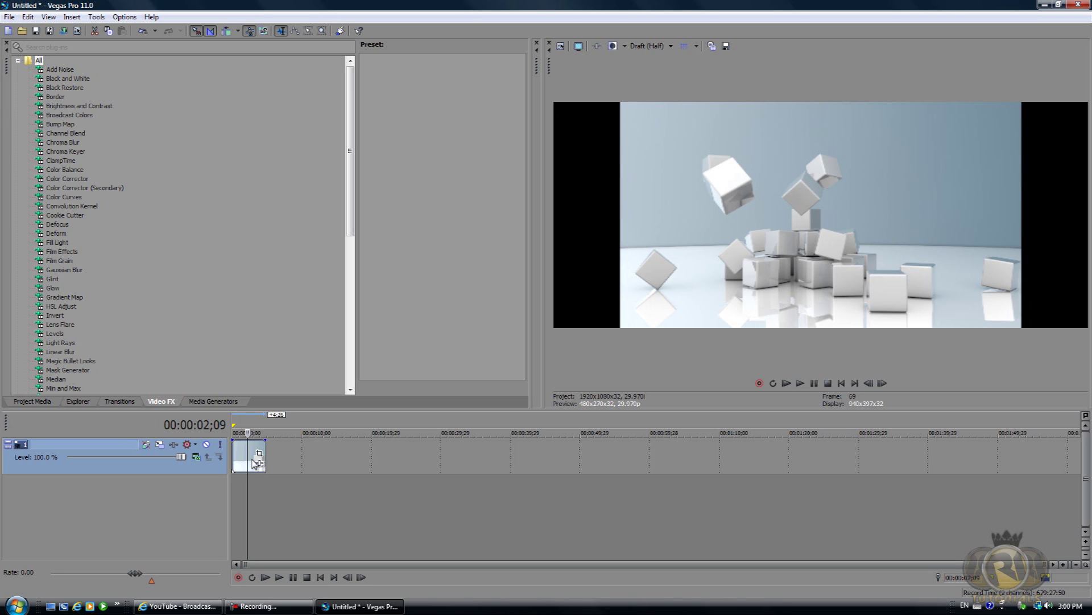
left_click(244, 453)
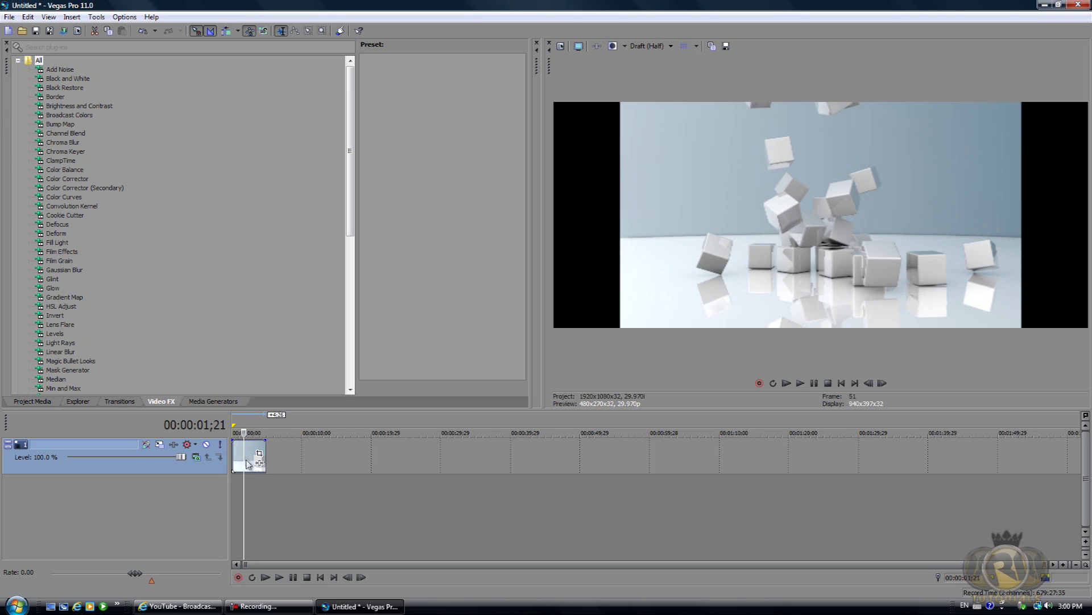
scroll(260, 457, "up", 10)
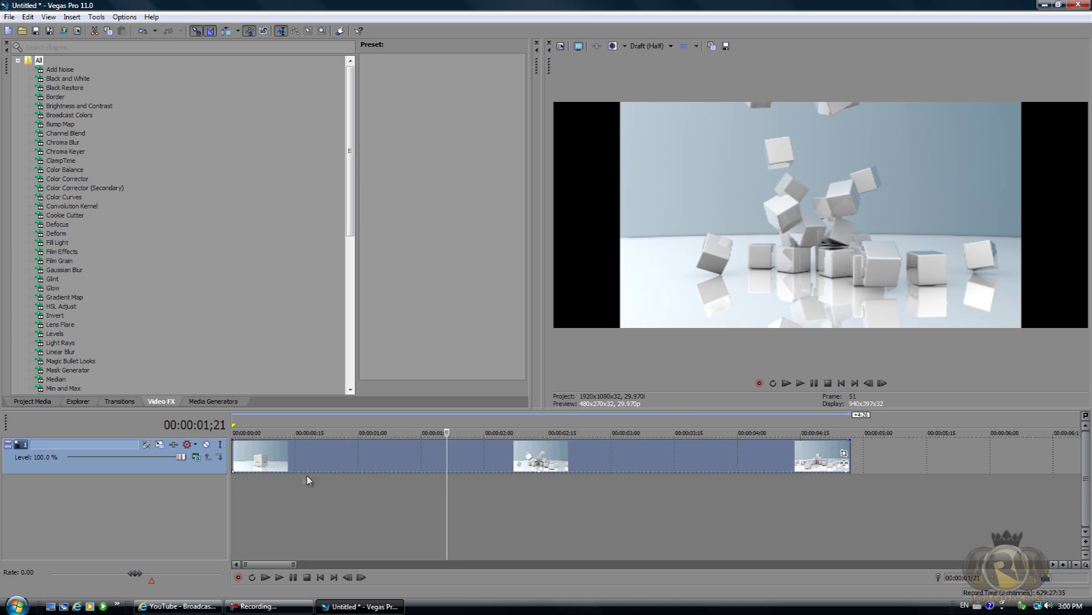
right_click(512, 457)
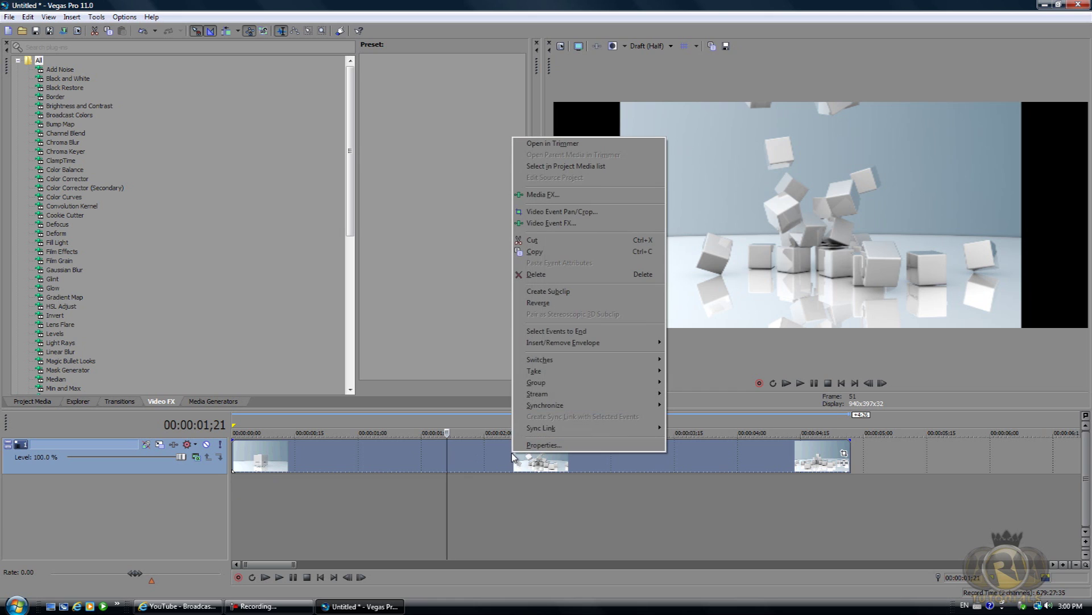
mouse_move(553, 398)
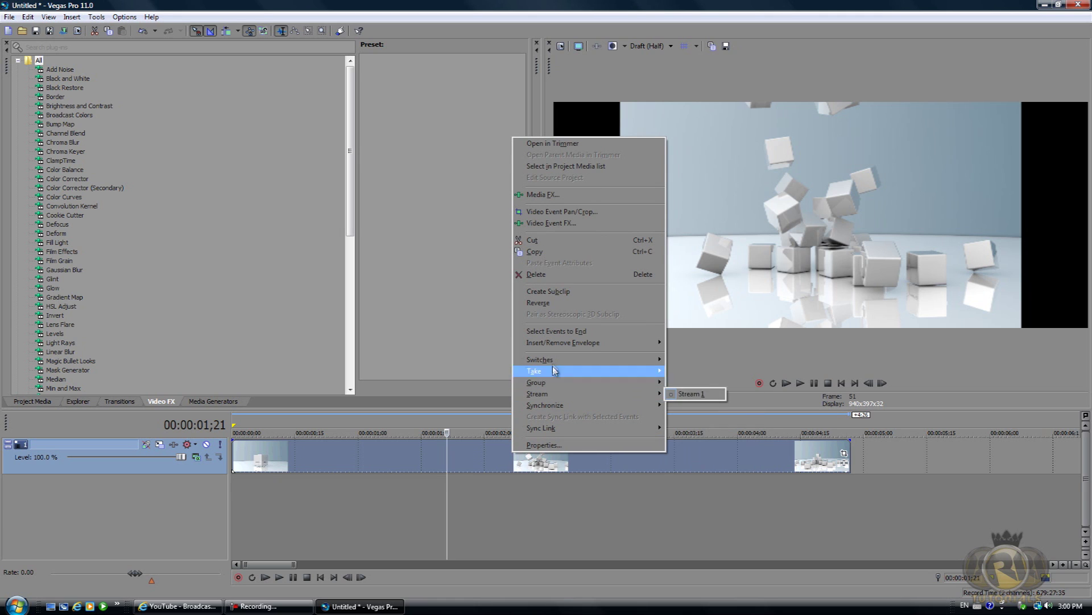
left_click(538, 303)
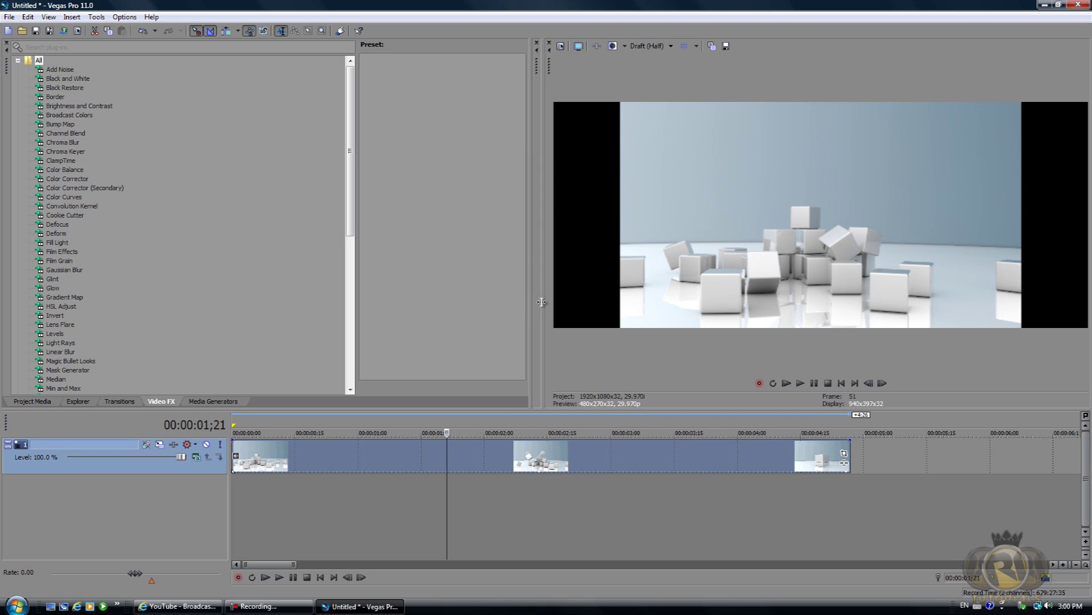
Step: Play the reversed clip from its start to check the cubes assembling
left_click(265, 577)
left_click(293, 577)
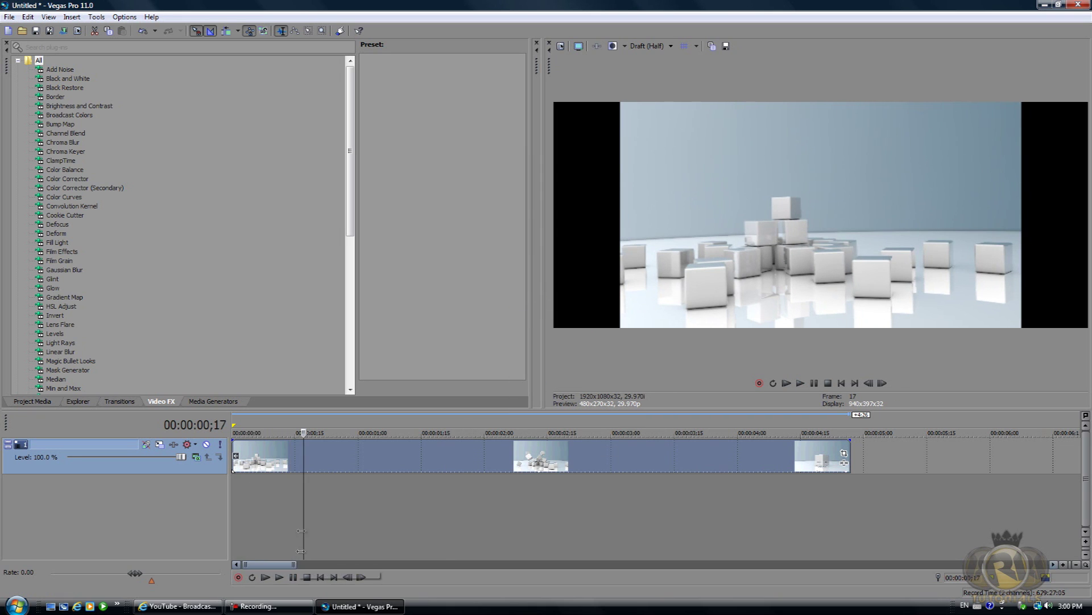
left_click(320, 576)
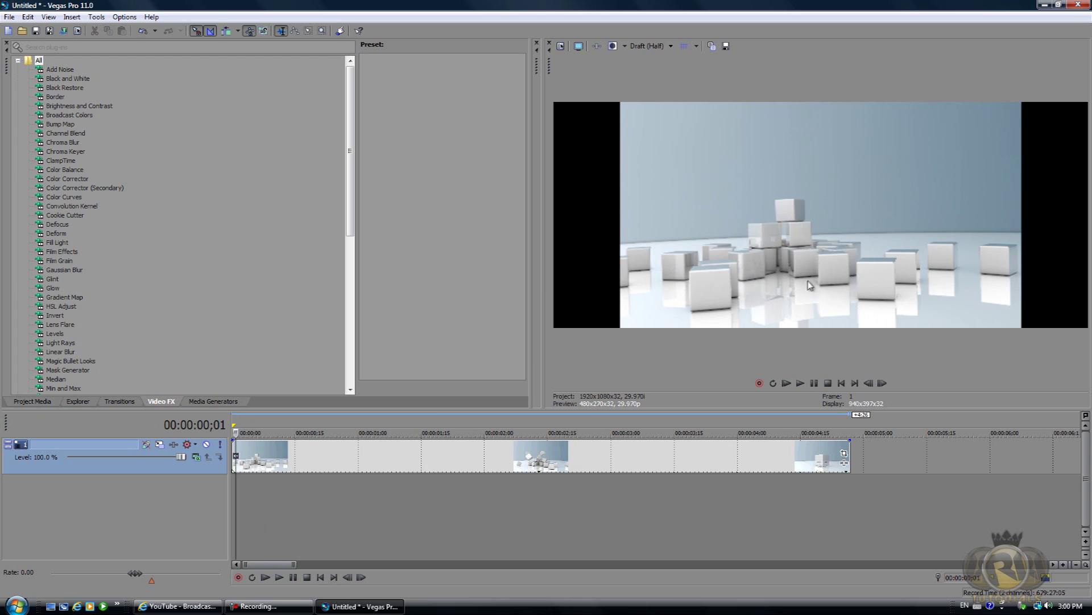
left_click(279, 577)
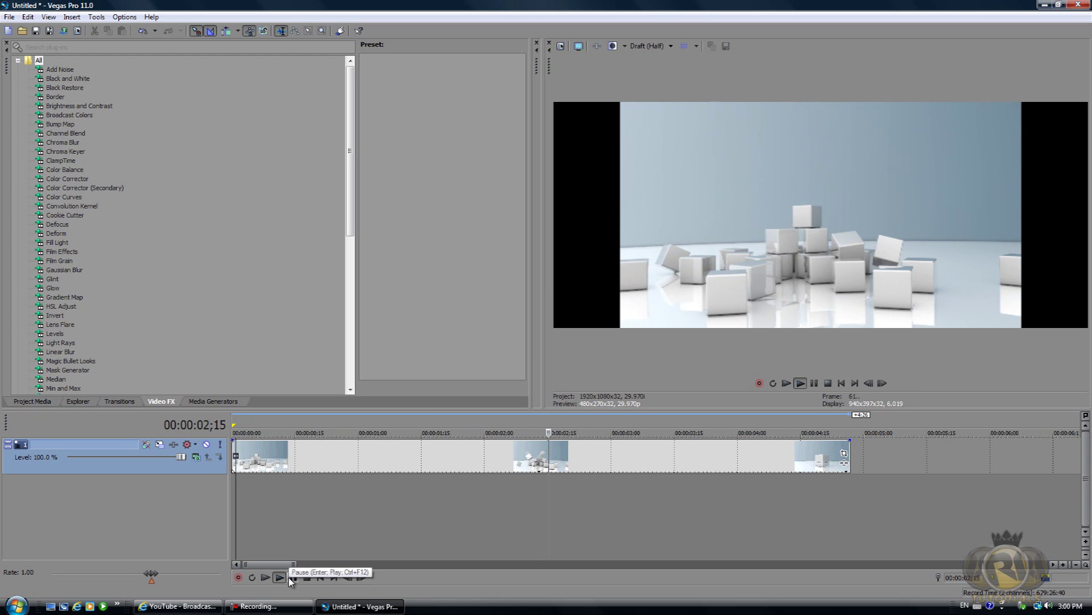
left_click(290, 577)
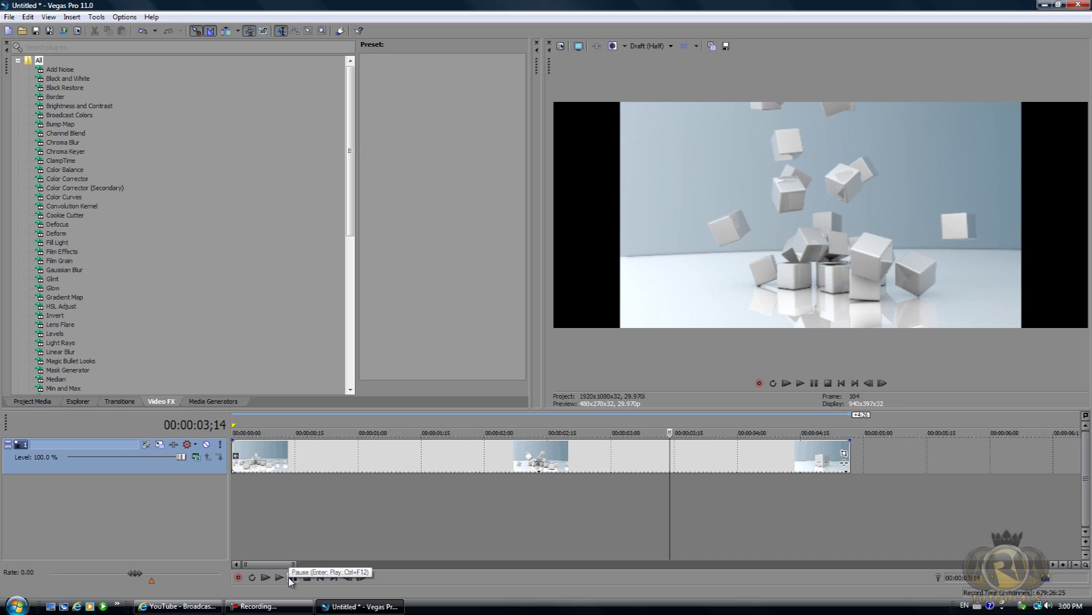
left_click(288, 577)
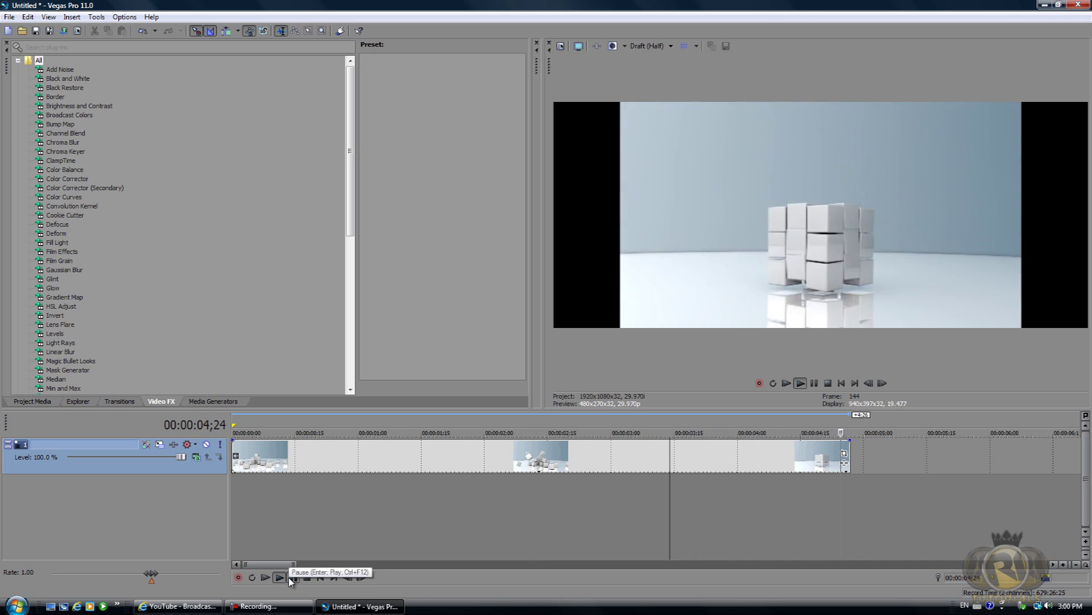
Step: Inspect the assembled cube near the clip's end, and replay the reversed clip from near its start before pausing it
left_click(843, 481)
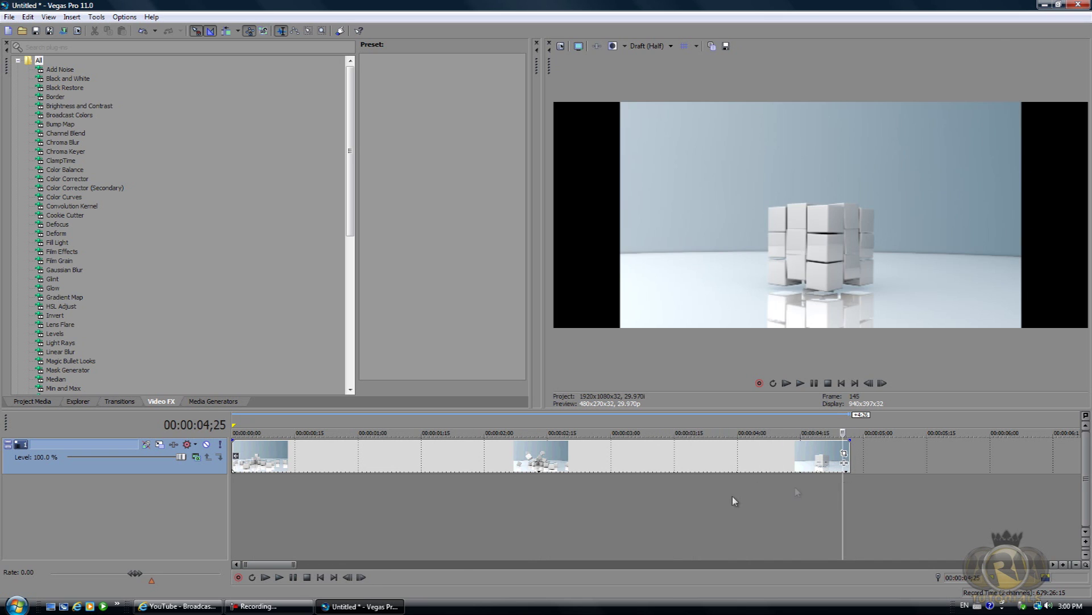
left_click(241, 510)
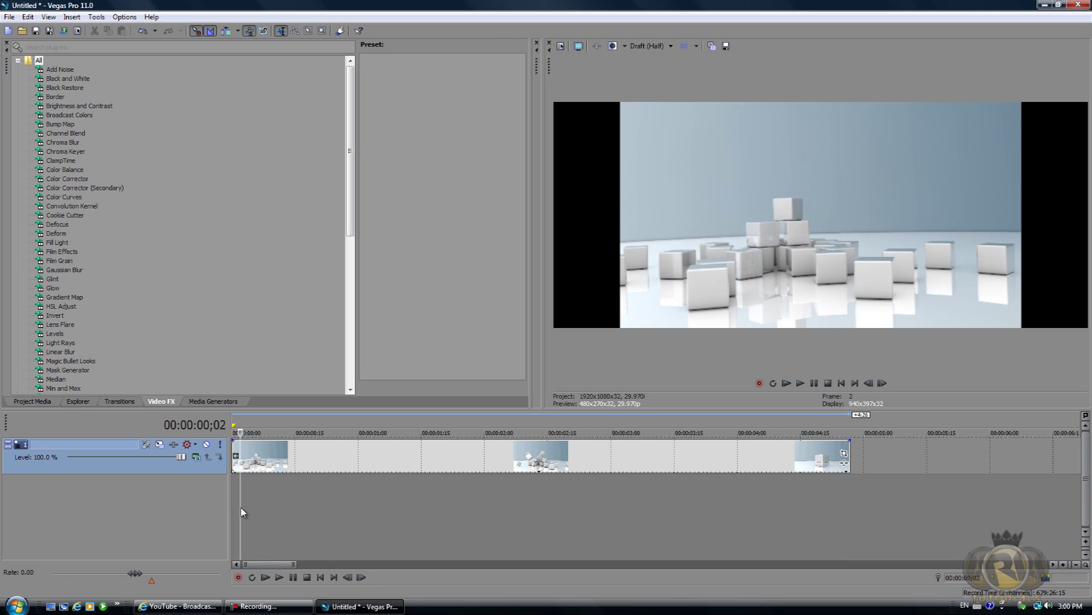
left_click(279, 577)
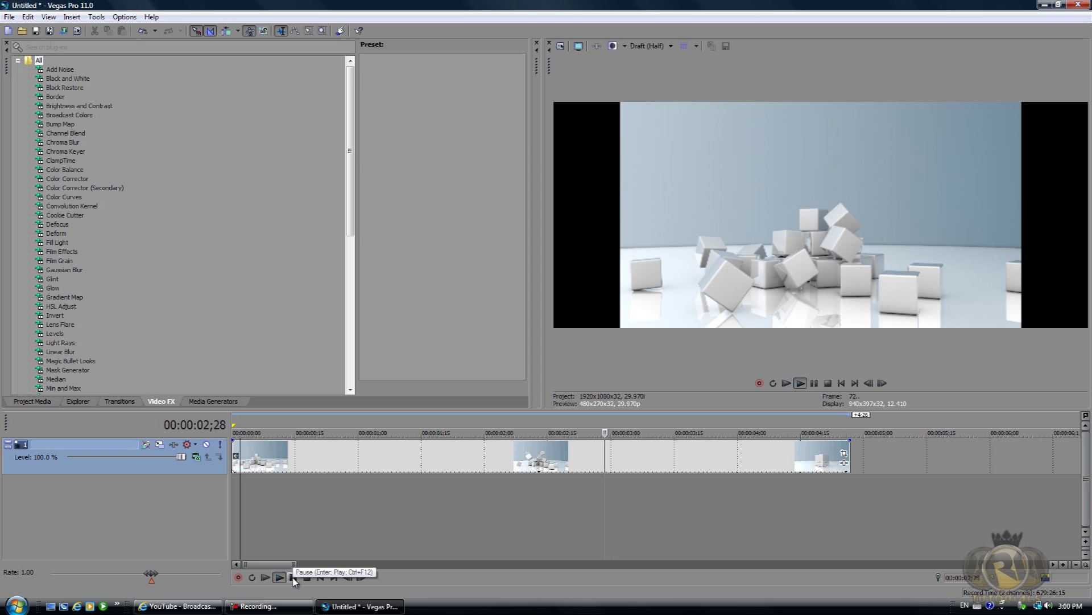
left_click(294, 578)
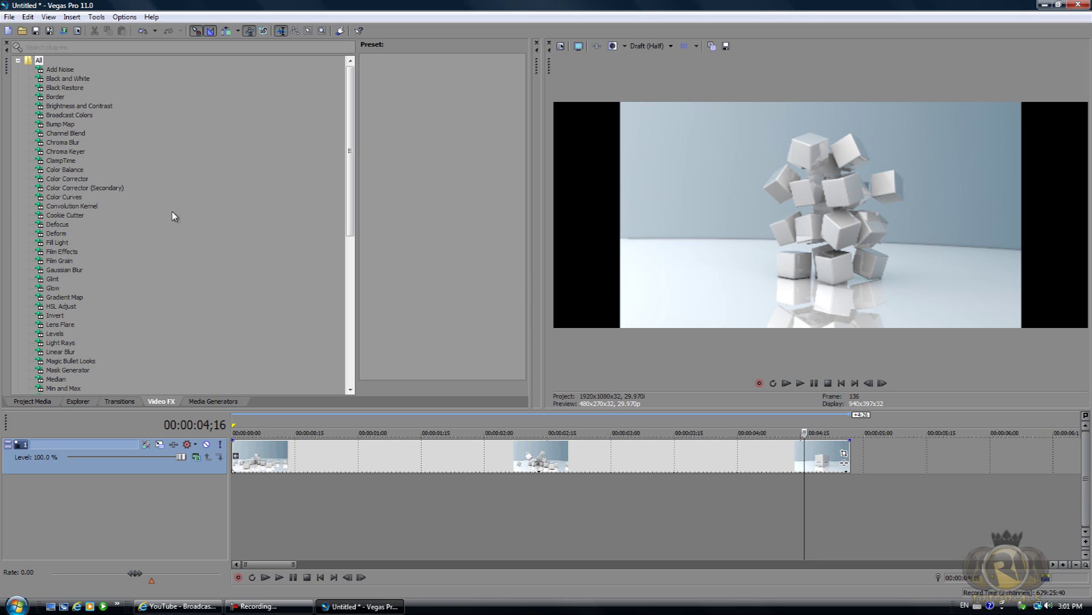
Step: Display the presets of the Magic Bullet Looks video effect and view frames near the end of the reversed clip
left_click(72, 361)
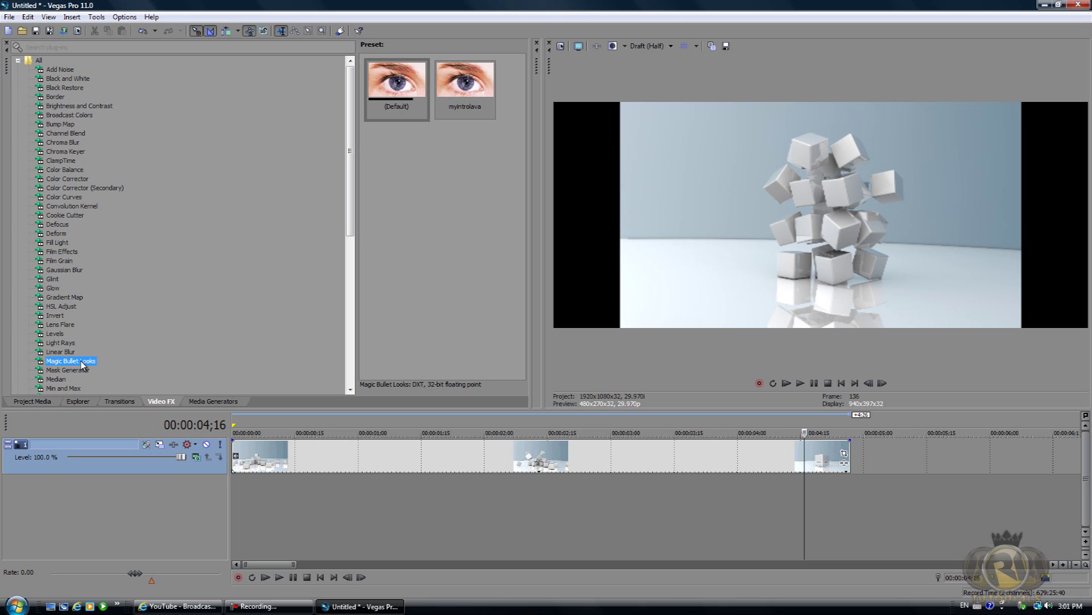
left_click(843, 478)
left_click(811, 483)
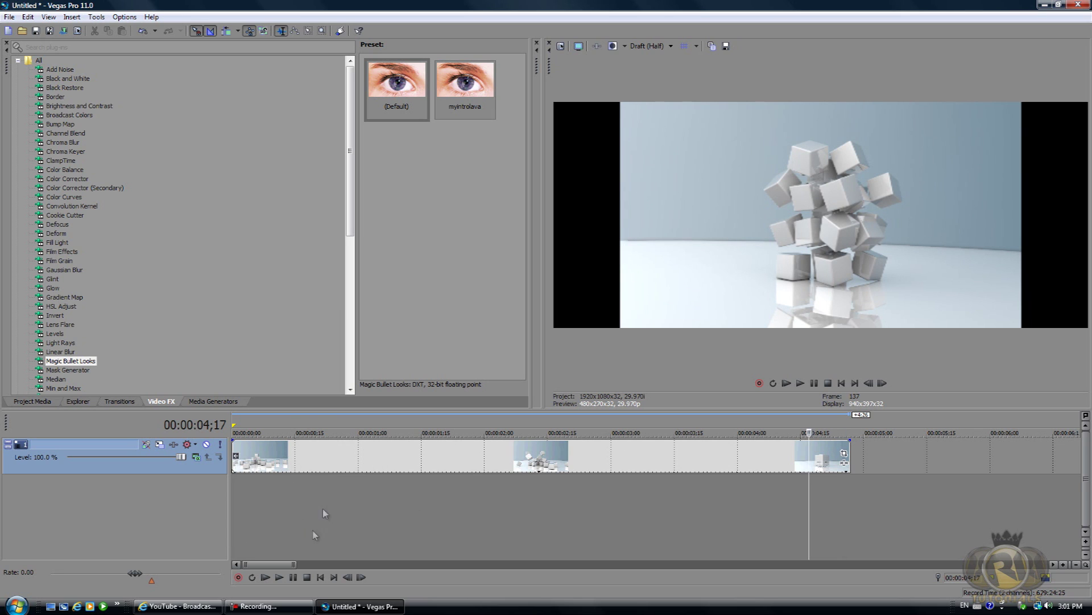
Step: Review the Render As output settings and favorite render templates, and close them without rendering
left_click(9, 17)
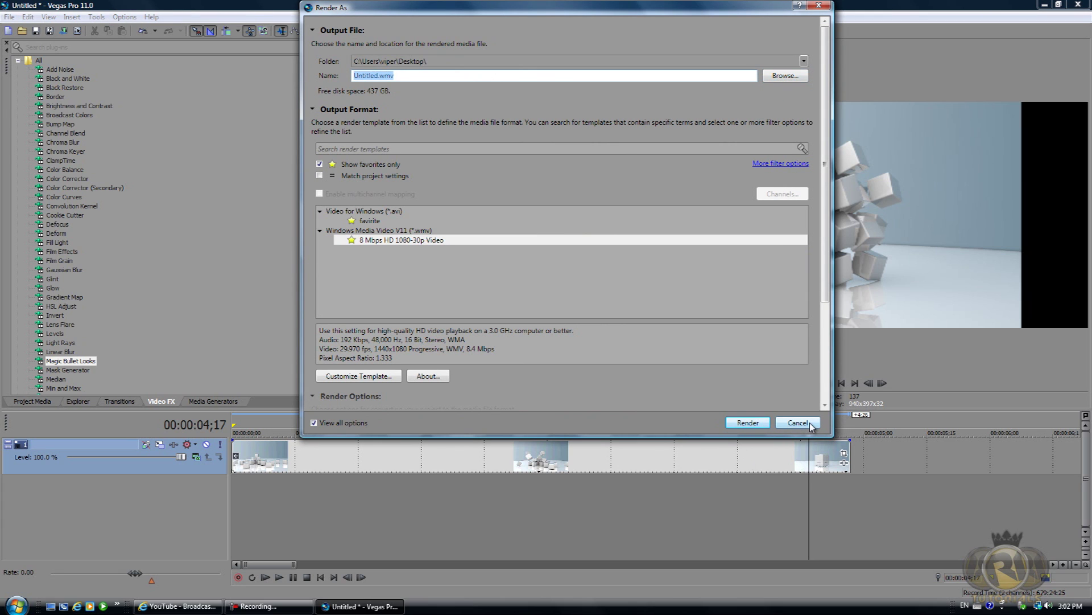
left_click(810, 422)
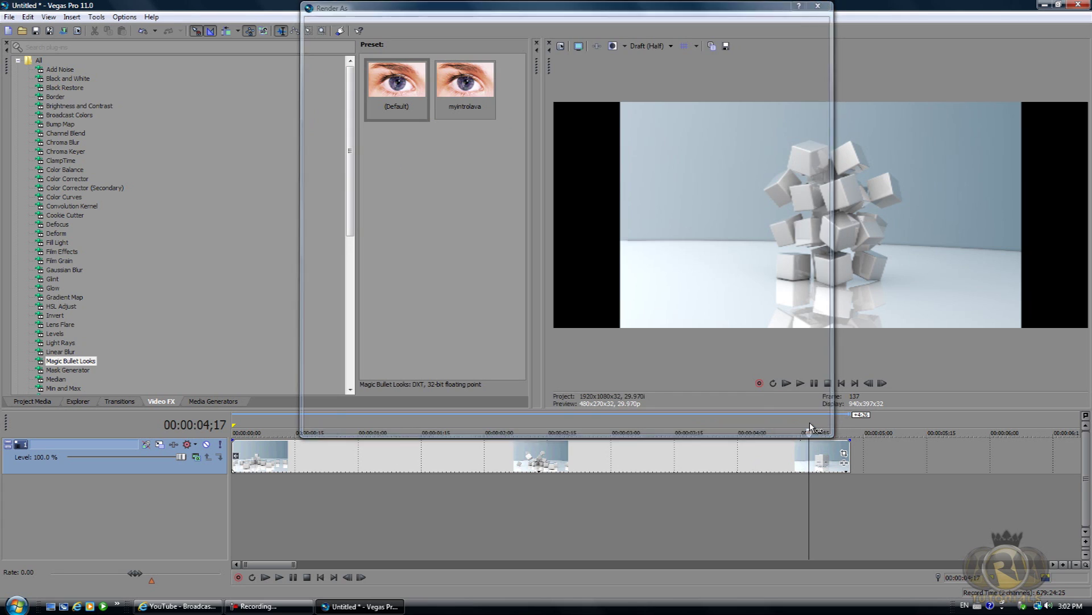
Step: Check frames of the reversed clip around its middle, early on and near its end
left_click(546, 495)
left_click(388, 496)
left_click(774, 491)
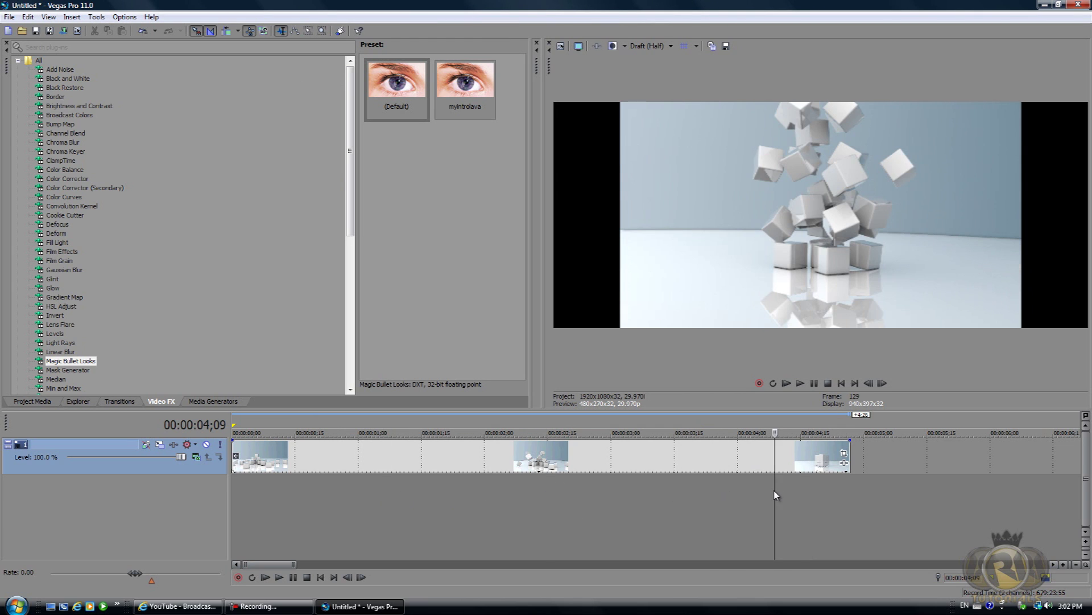